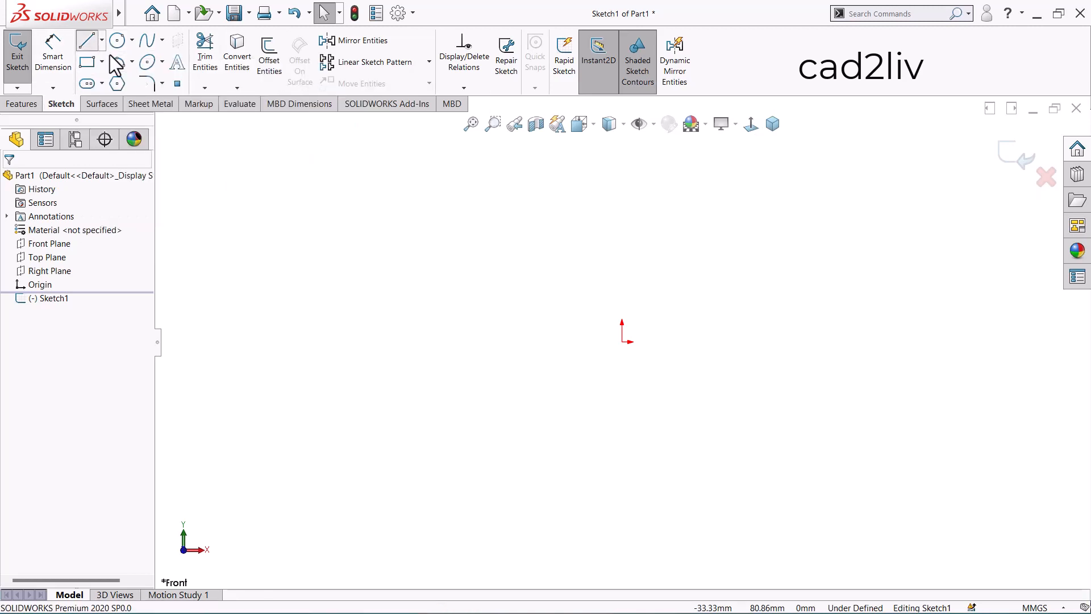
Sketch a horizontal line about 69 mm long above and to the right of the origin
{"action": "key", "text": "l"}
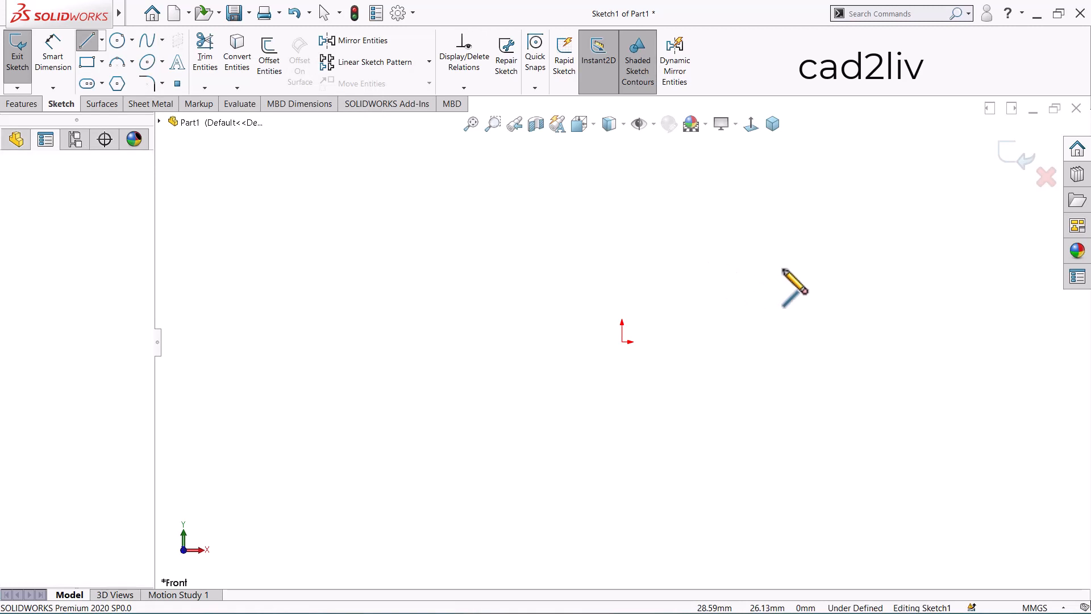
{"action": "left_click", "coordinate": [707, 264]}
{"action": "left_click", "coordinate": [914, 264]}
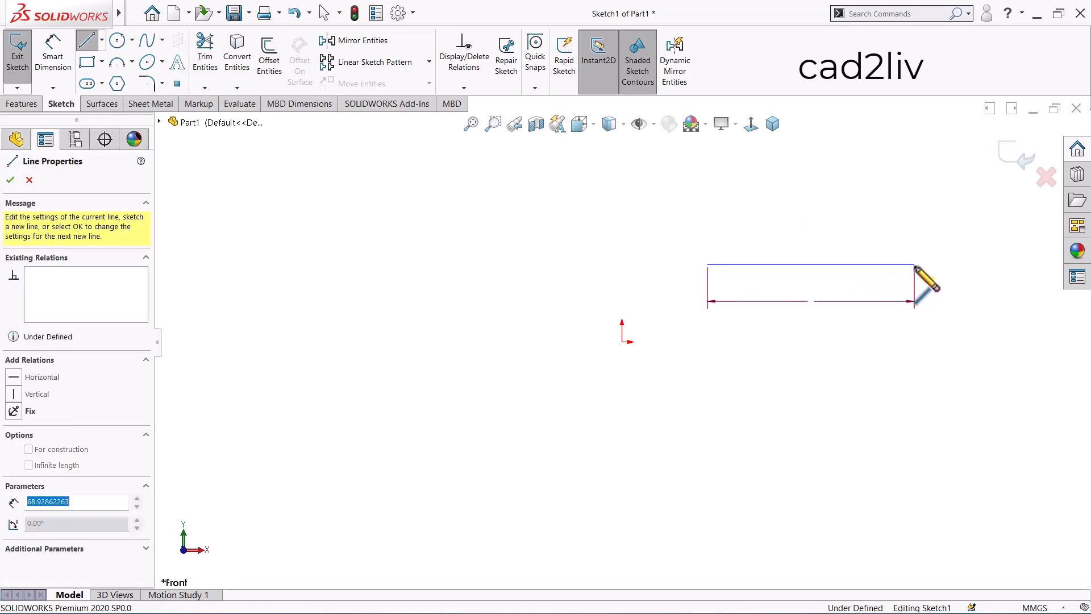
{"action": "key", "text": "Escape"}
{"action": "scroll", "coordinate": [674, 245], "scroll_direction": "up", "scroll_amount": 2}
{"action": "scroll", "coordinate": [841, 286], "scroll_direction": "down", "scroll_amount": 3}
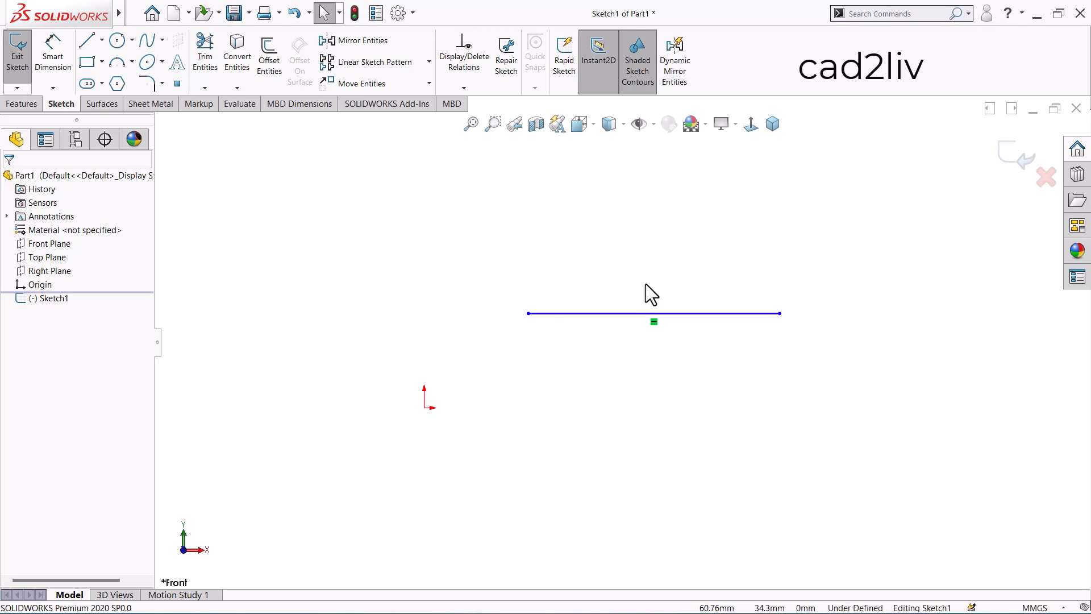
Dimension the horizontal line's length as 80 mm, placing the dimension below the line
{"action": "left_click", "coordinate": [60, 38]}
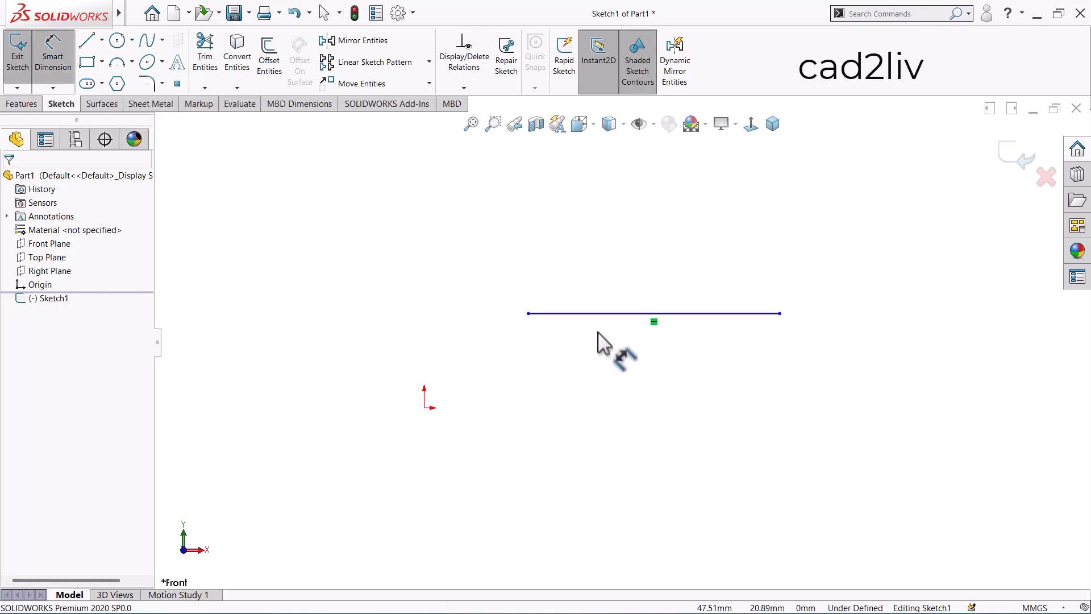
{"action": "left_click", "coordinate": [600, 314]}
{"action": "left_click", "coordinate": [646, 364]}
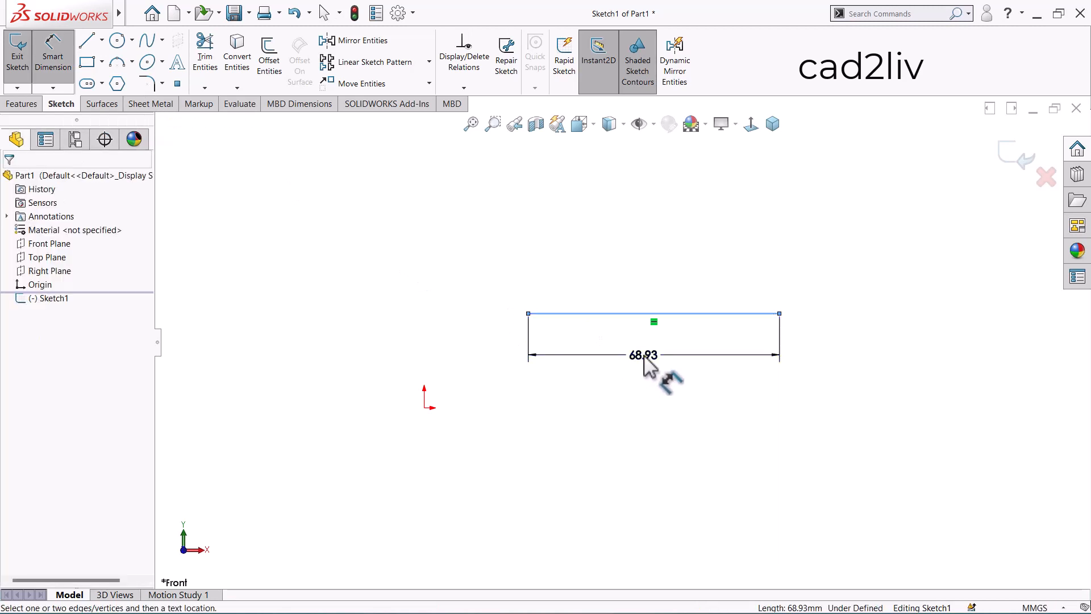
{"action": "type", "text": "80"}
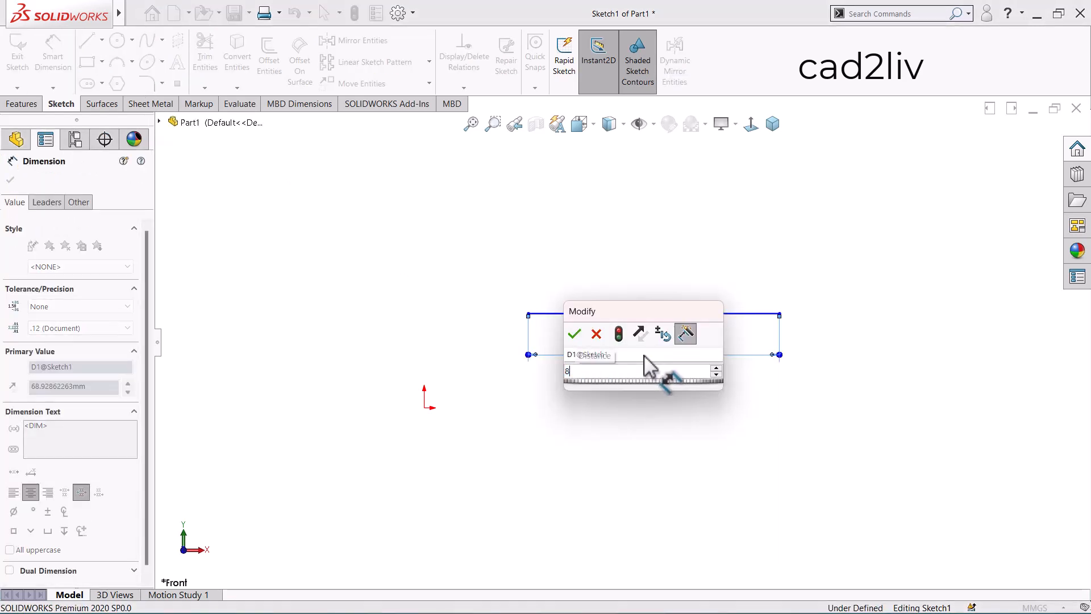
{"action": "key", "text": "Return"}
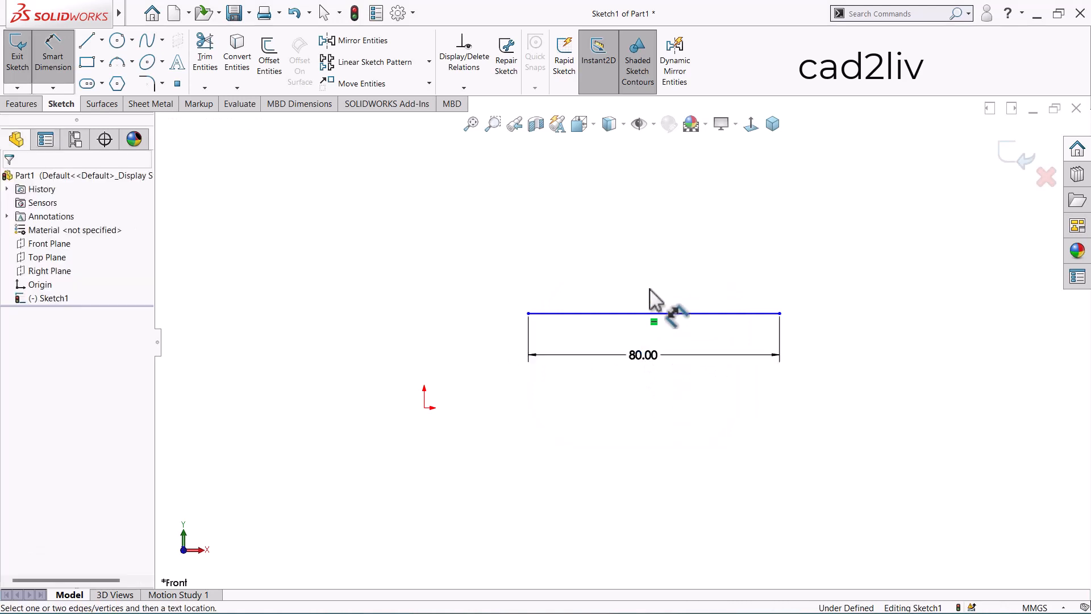
{"action": "left_click", "coordinate": [656, 401]}
{"action": "left_click", "coordinate": [529, 313]}
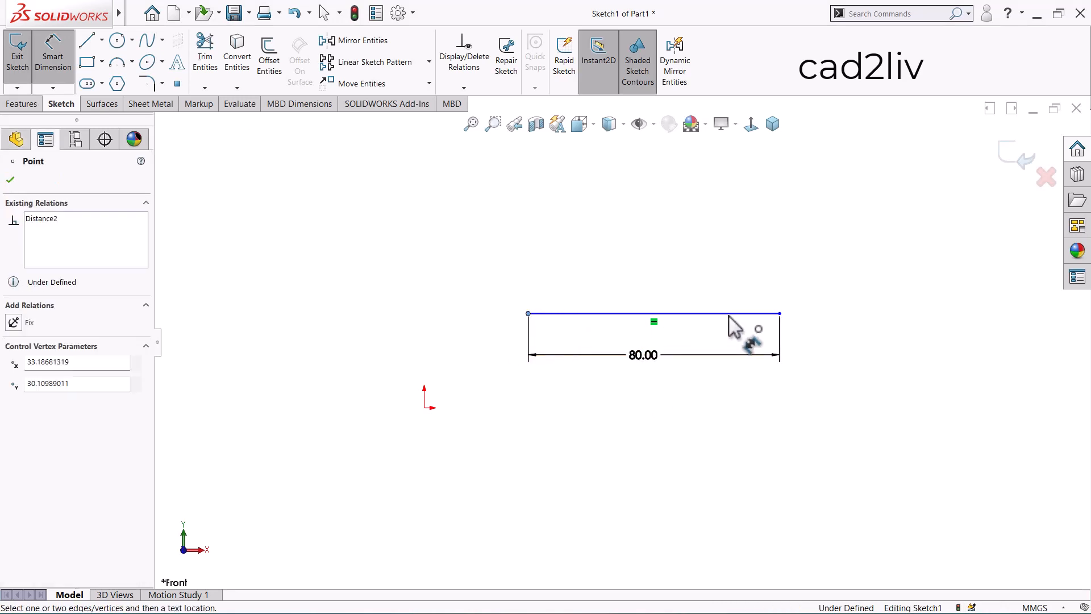
{"action": "left_click", "coordinate": [779, 313]}
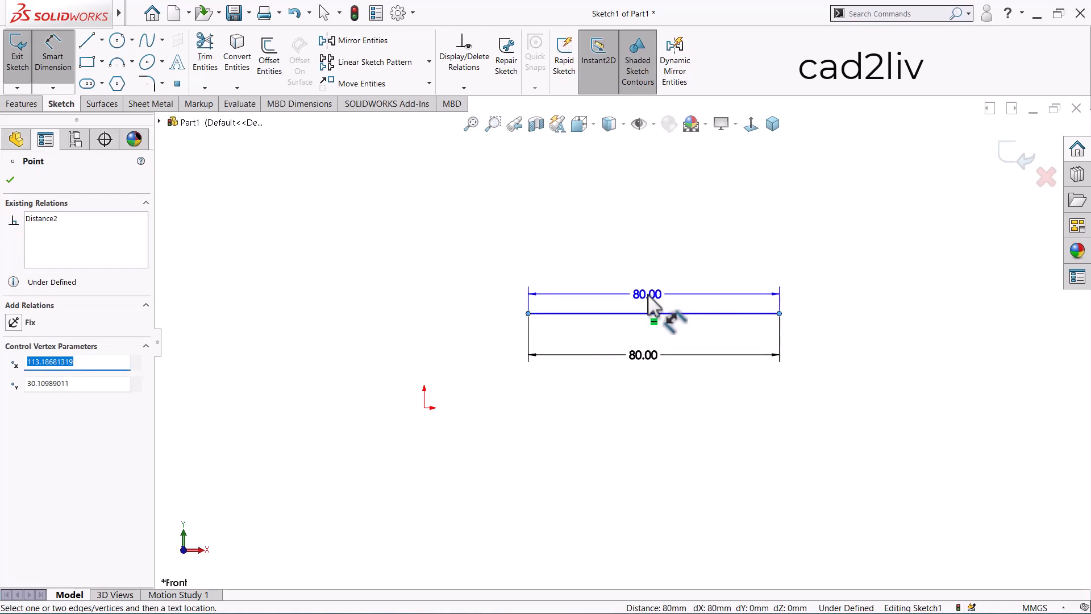
{"action": "key", "text": "Escape"}
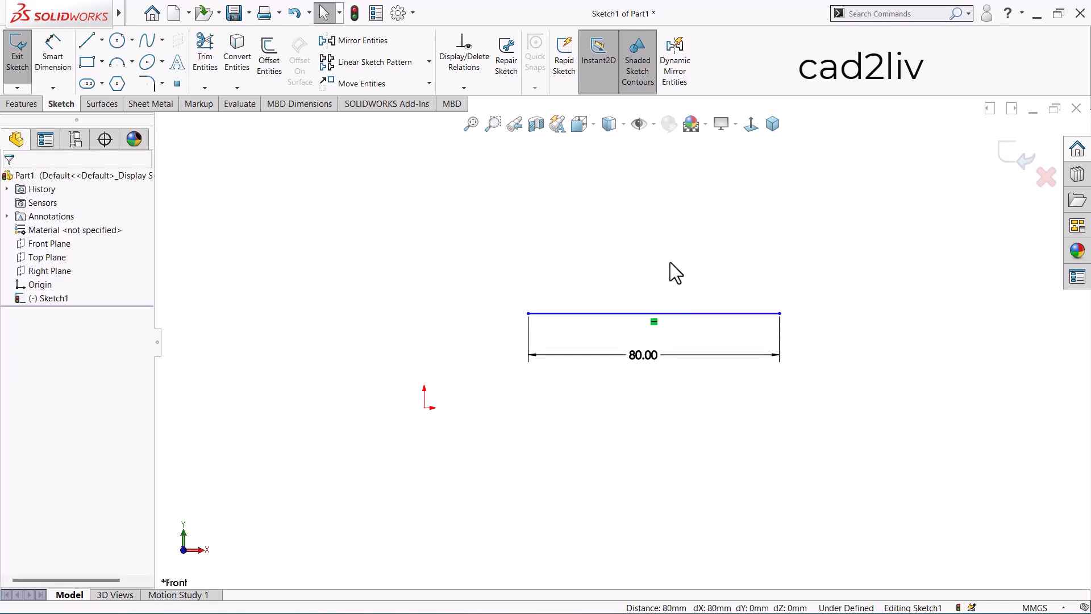
Dimension the horizontal distance from the origin to the line's left endpoint as 35 mm
{"action": "right_click_drag", "start_coordinate": [670, 261], "coordinate": [686, 208]}
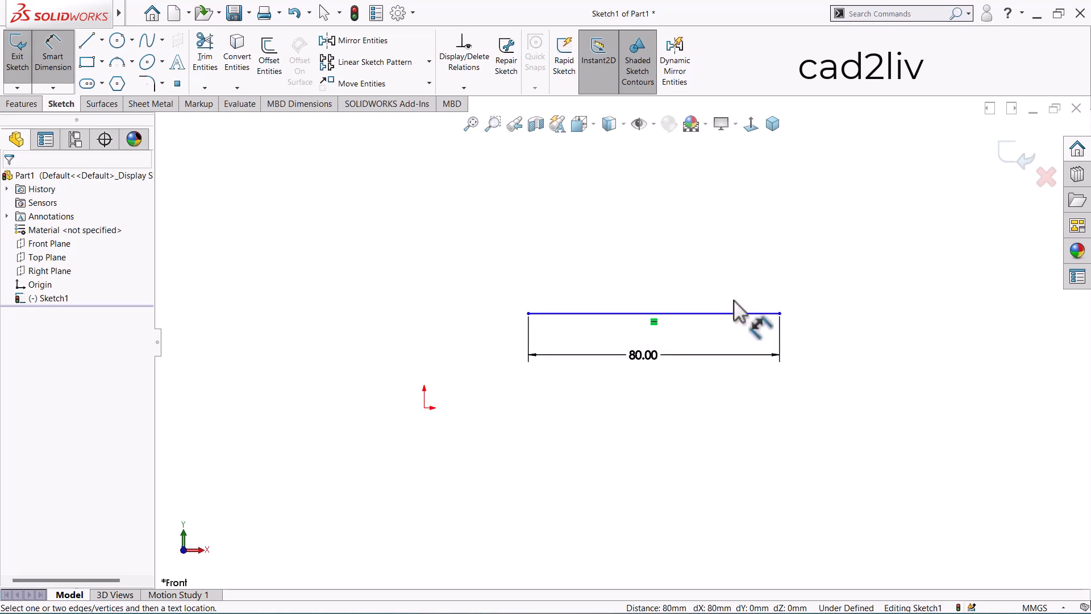
{"action": "left_click", "coordinate": [425, 407]}
{"action": "left_click", "coordinate": [529, 314]}
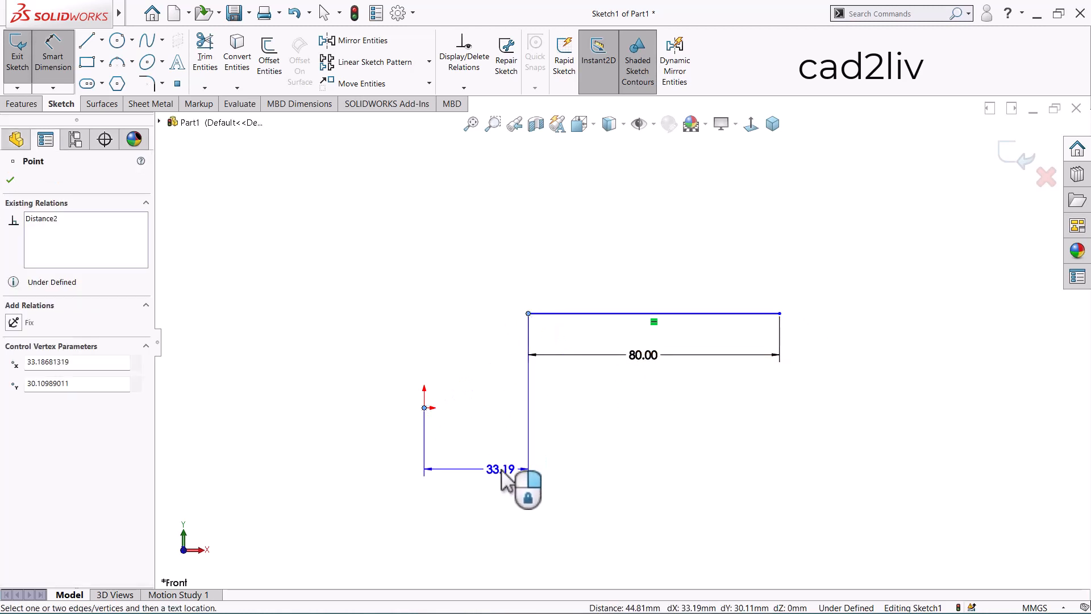
{"action": "left_click", "coordinate": [490, 465]}
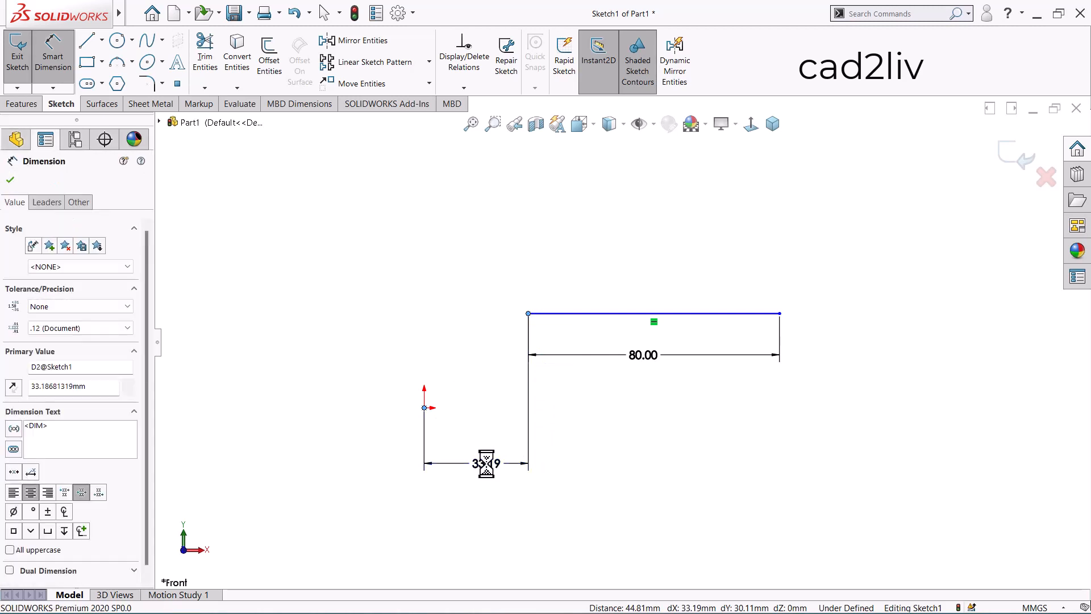
{"action": "type", "text": "35"}
{"action": "key", "text": "Return"}
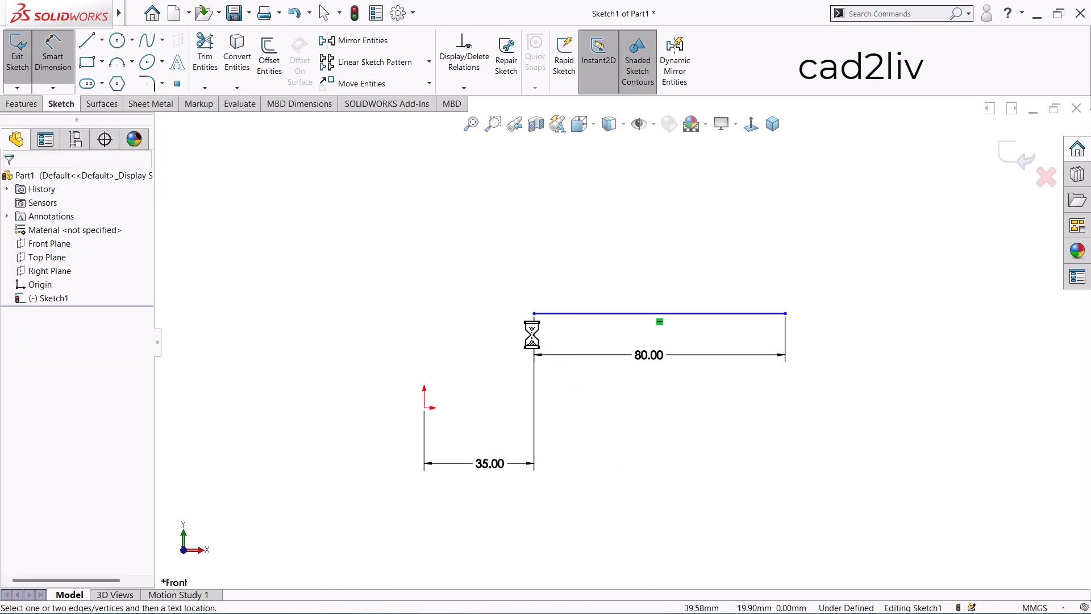
Dimension the vertical distance from the origin to the line's left endpoint as 35 mm, and align the 80 mm dimension with the horizontal 35 mm one
{"action": "left_click", "coordinate": [534, 314]}
{"action": "left_click", "coordinate": [425, 408]}
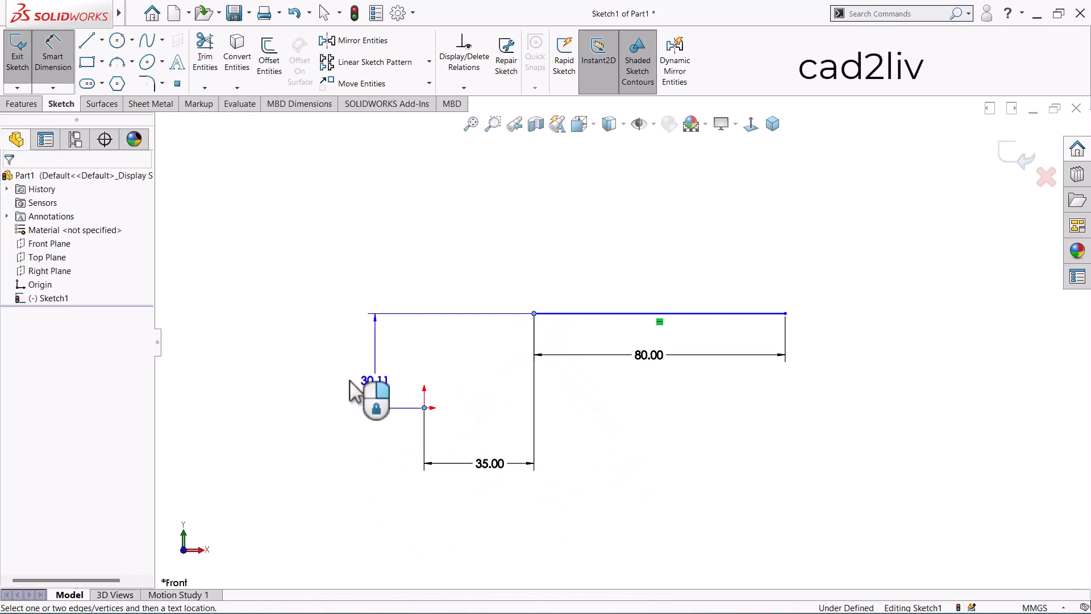
{"action": "left_click", "coordinate": [338, 382]}
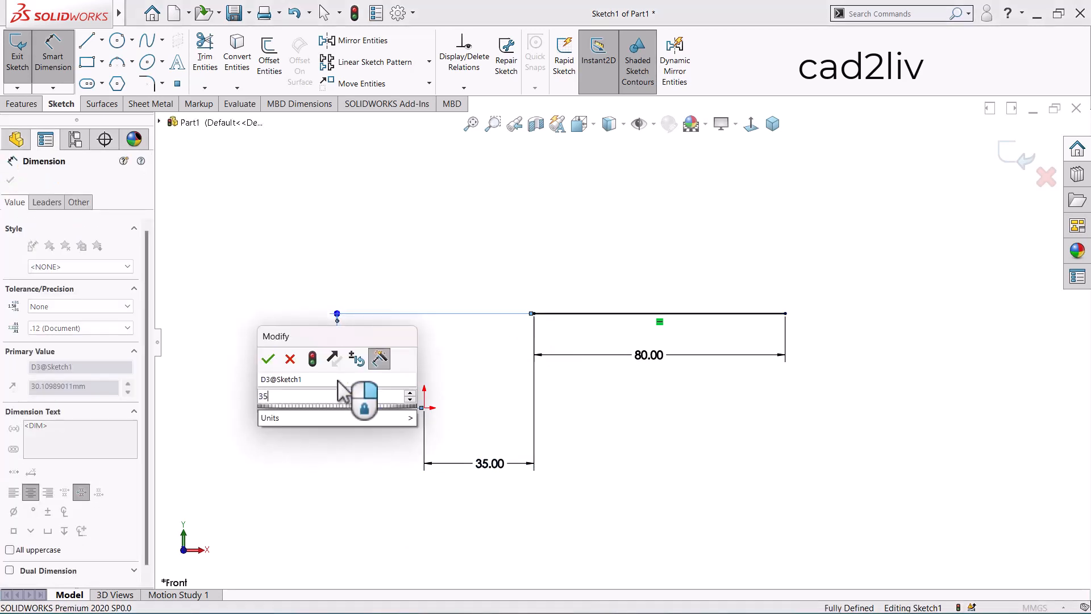
{"action": "type", "text": "35"}
{"action": "key", "text": "Return"}
{"action": "key", "text": "Escape"}
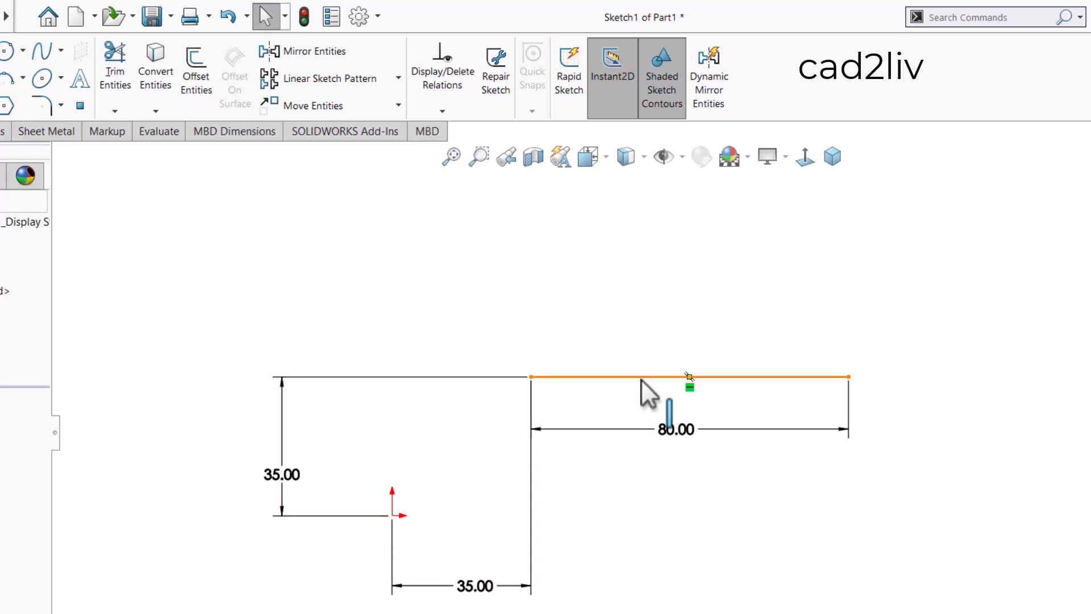
{"action": "mouse_move", "coordinate": [653, 396]}
{"action": "left_mouse_down"}
{"action": "mouse_move", "coordinate": [675, 514]}
{"action": "mouse_move", "coordinate": [673, 588]}
{"action": "left_mouse_up"}
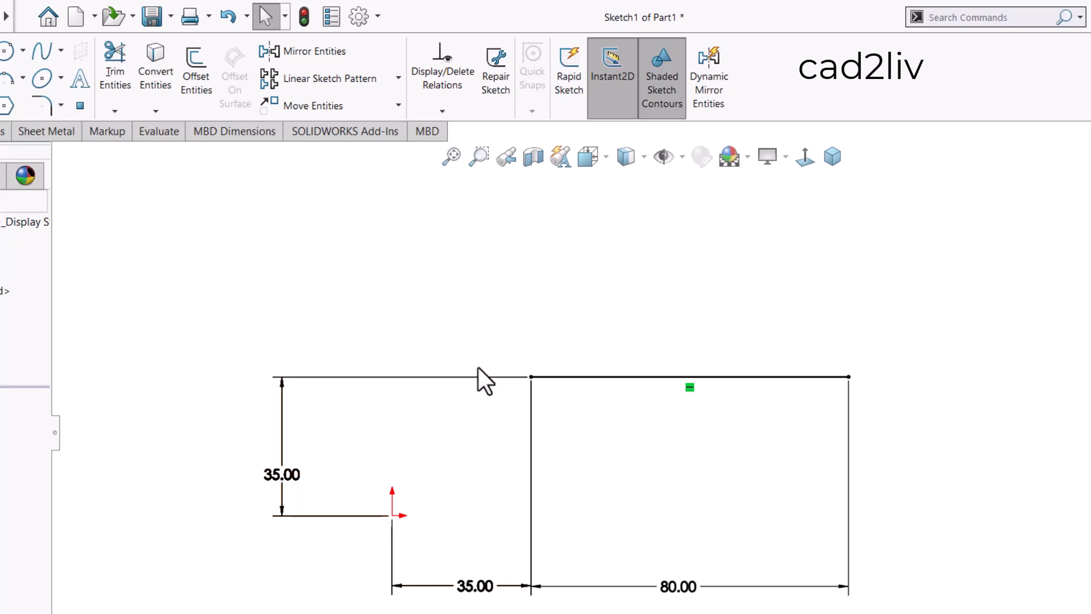
{"action": "key", "text": "f"}
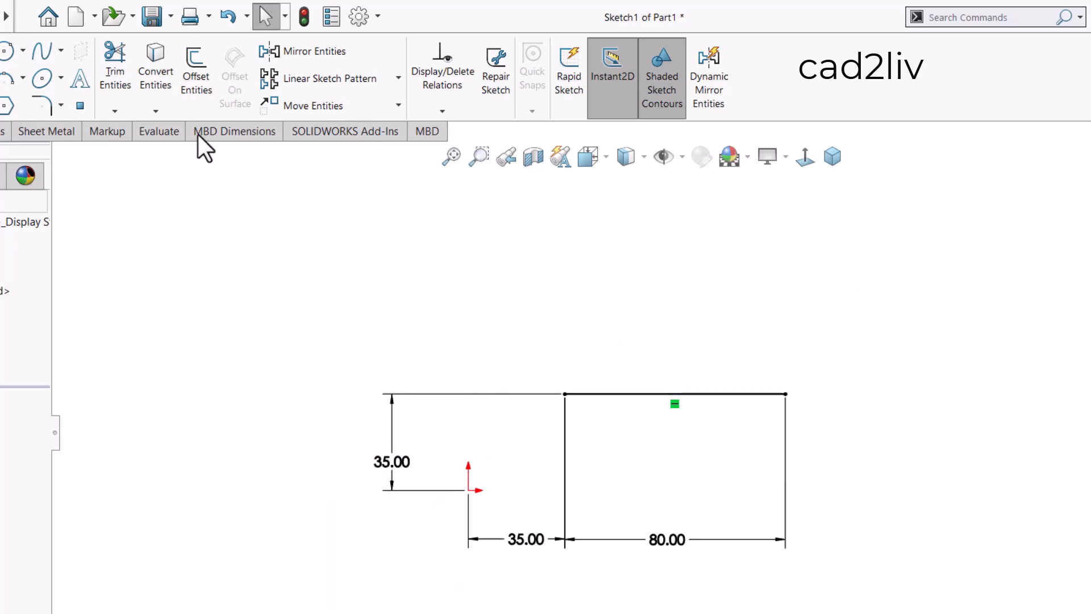
Sketch a slanted line about 79 mm long above the horizontal line, rising to the right at about 38°
{"action": "key", "text": "l"}
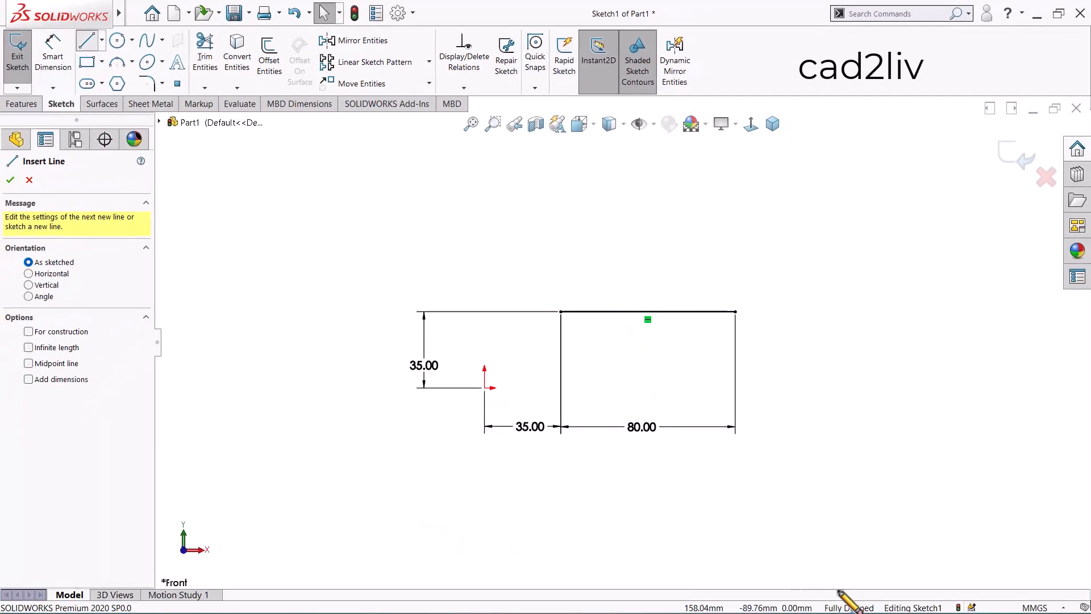
{"action": "left_click", "coordinate": [534, 280]}
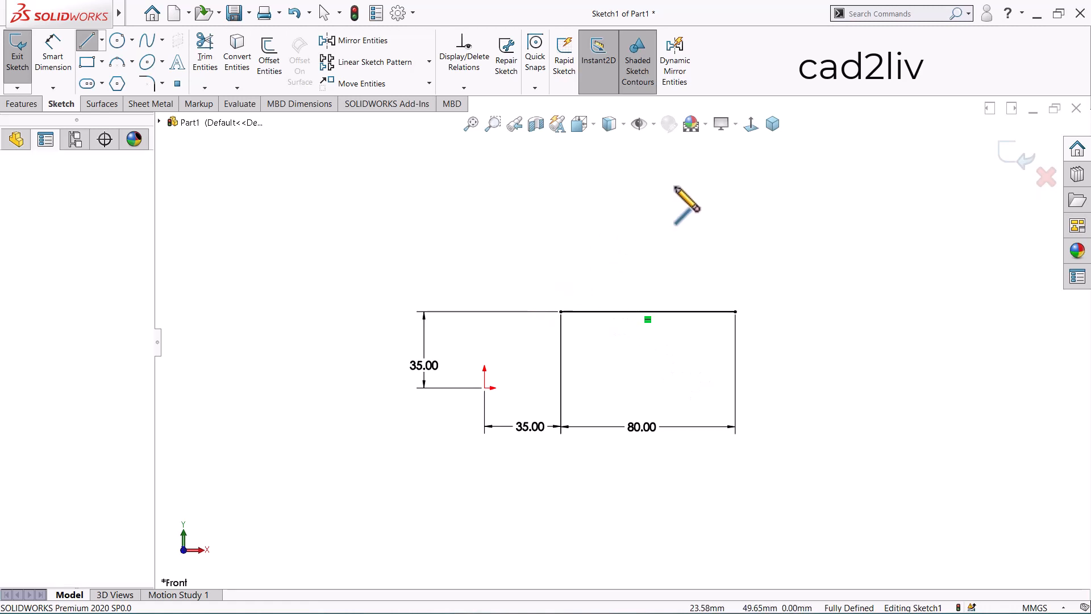
{"action": "left_click", "coordinate": [669, 173]}
{"action": "key", "text": "Escape"}
{"action": "scroll", "coordinate": [653, 225], "scroll_direction": "up", "scroll_amount": 1}
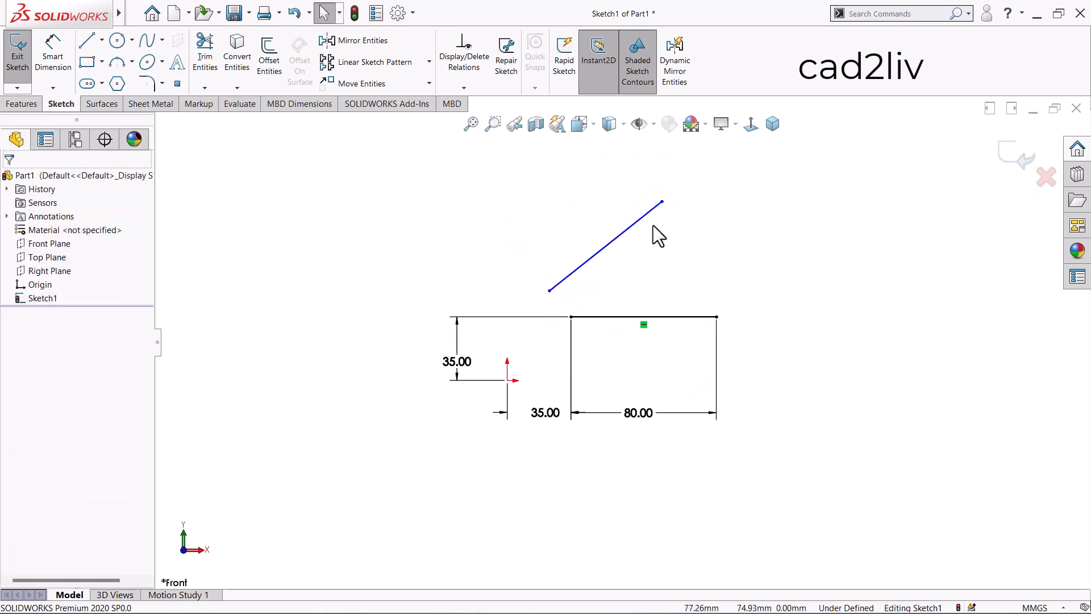
{"action": "scroll", "coordinate": [710, 201], "scroll_direction": "down", "scroll_amount": 2}
{"action": "right_click", "coordinate": [710, 201]}
{"action": "left_click", "coordinate": [821, 183]}
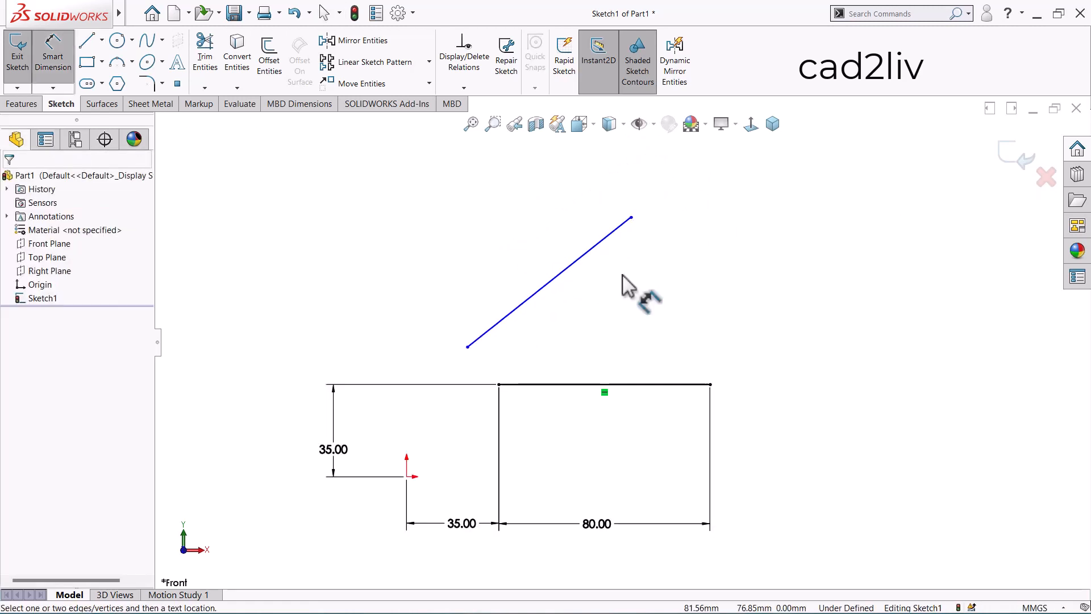
{"action": "left_click", "coordinate": [566, 275]}
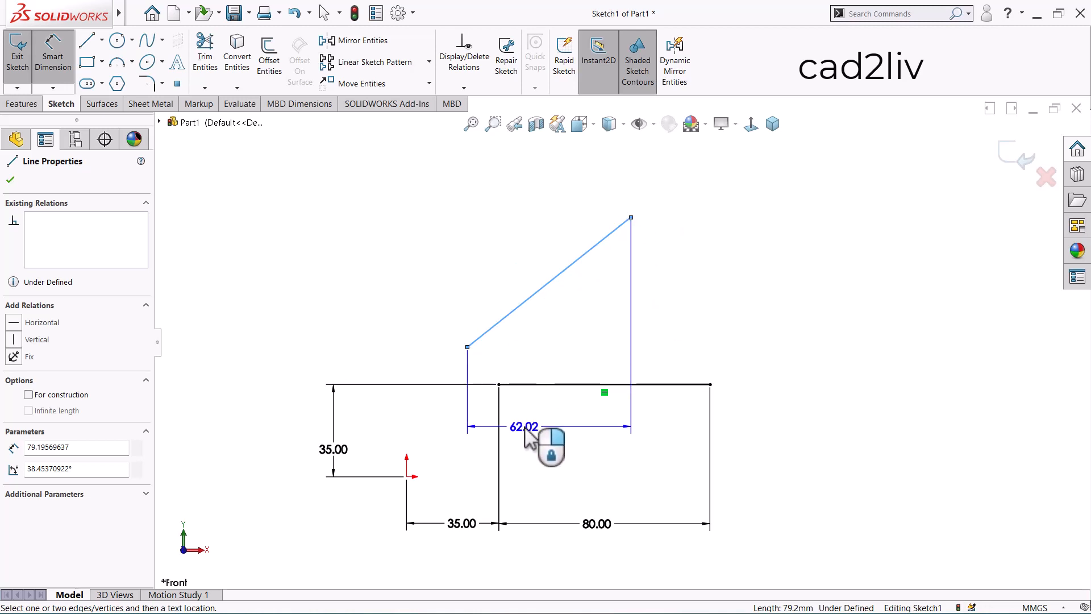
{"action": "key", "text": "Escape"}
{"action": "key", "text": "Escape"}
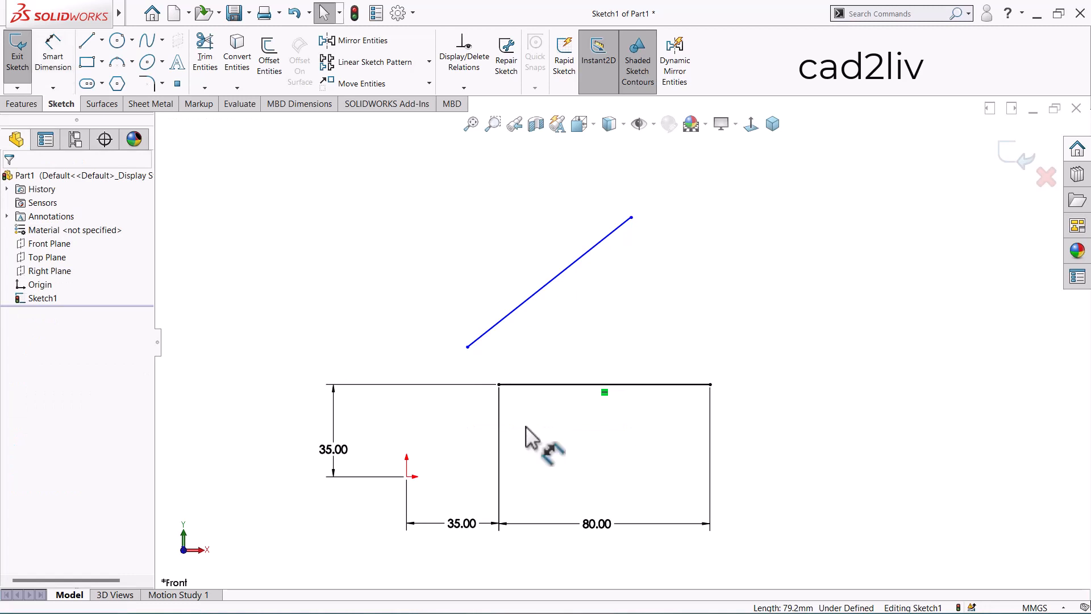
Dimension the slanted line's angle from the vertical direction at its lower endpoint as 45°
{"action": "right_click", "coordinate": [456, 255]}
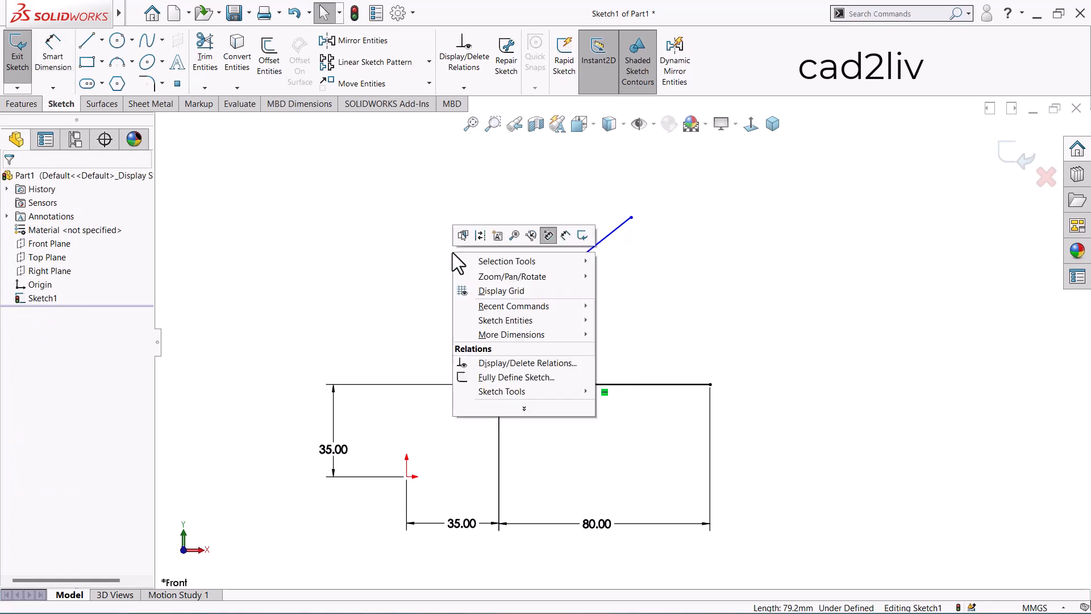
{"action": "left_click", "coordinate": [565, 236]}
{"action": "left_click", "coordinate": [574, 263]}
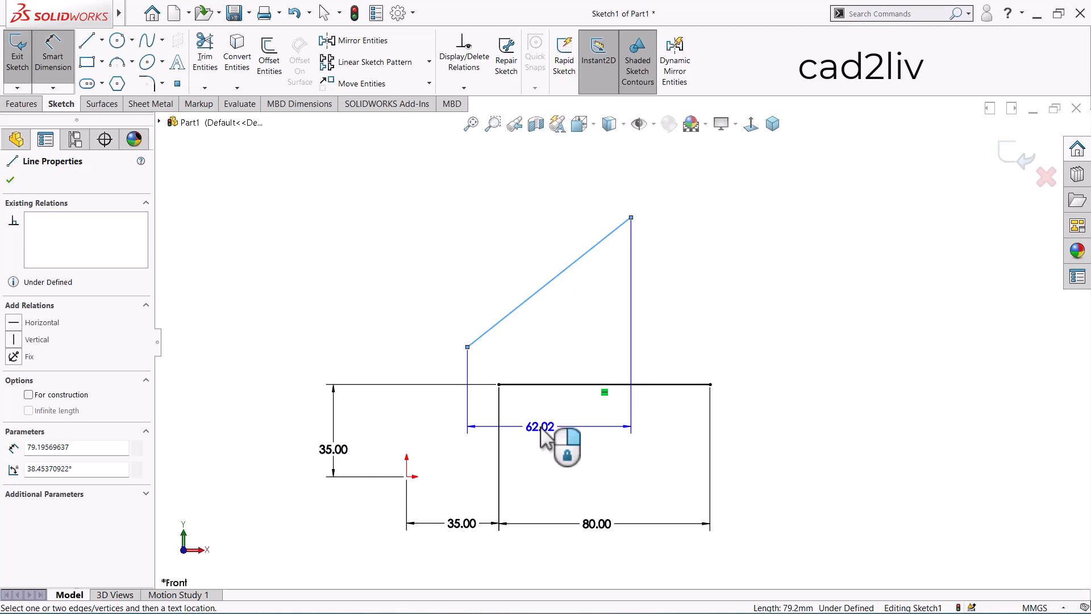
{"action": "key", "text": "Escape"}
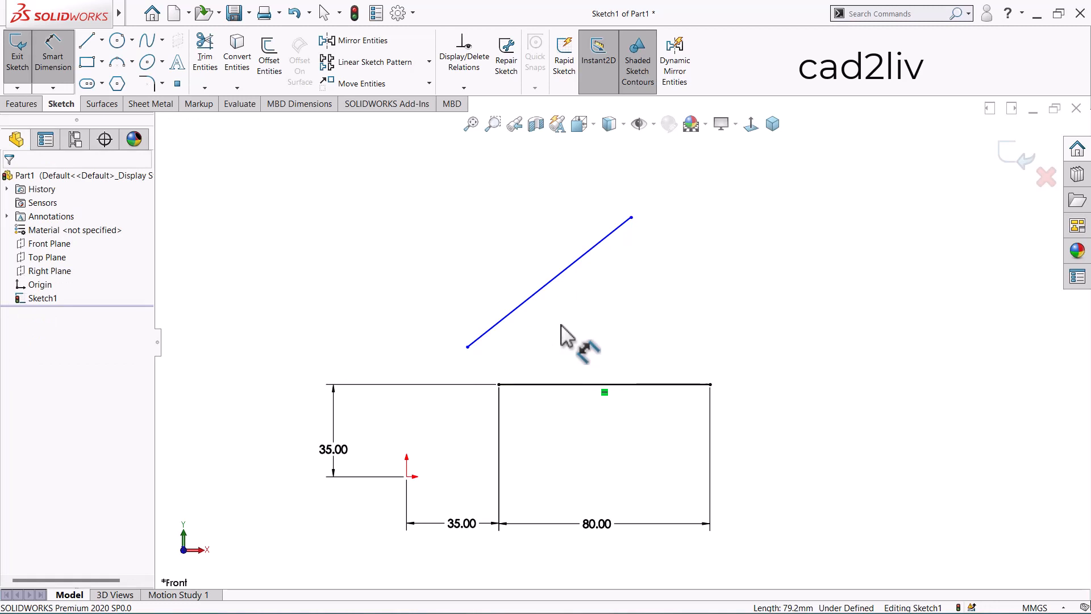
{"action": "left_click", "coordinate": [551, 281]}
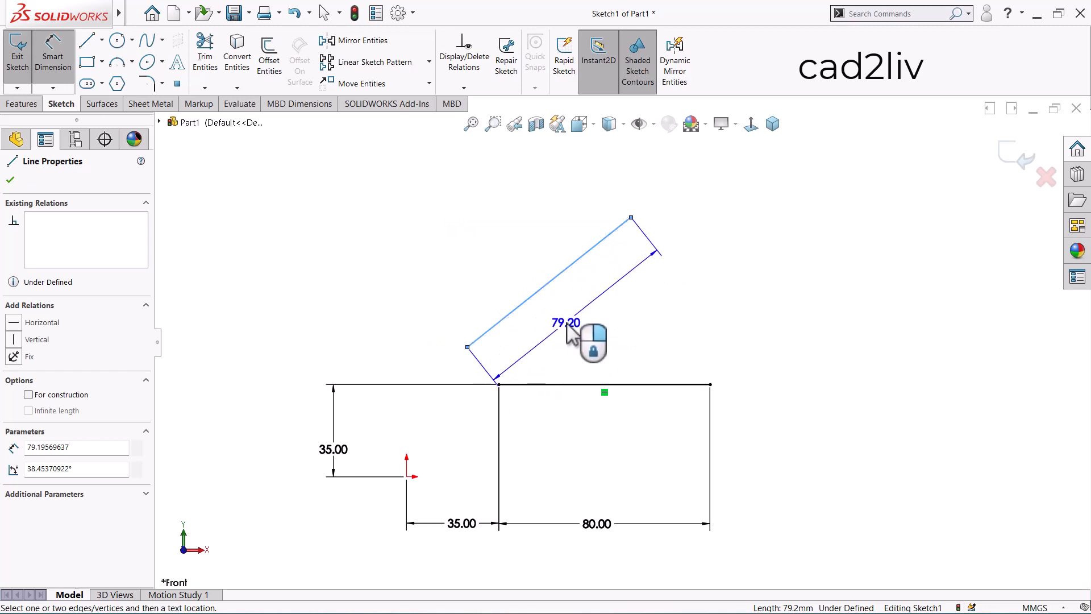
{"action": "left_click", "coordinate": [467, 346]}
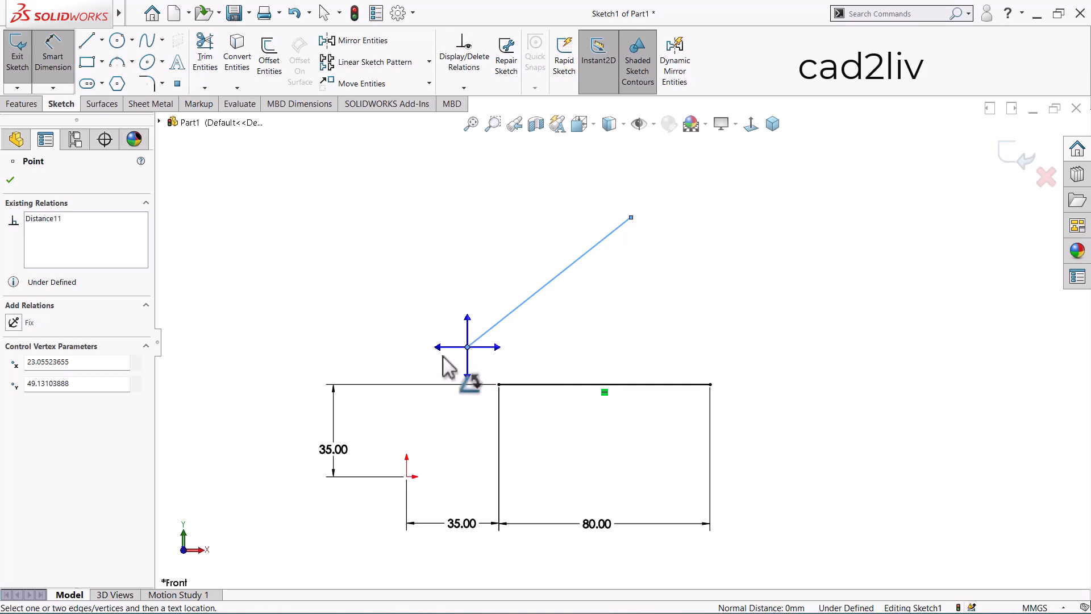
{"action": "left_click", "coordinate": [476, 339]}
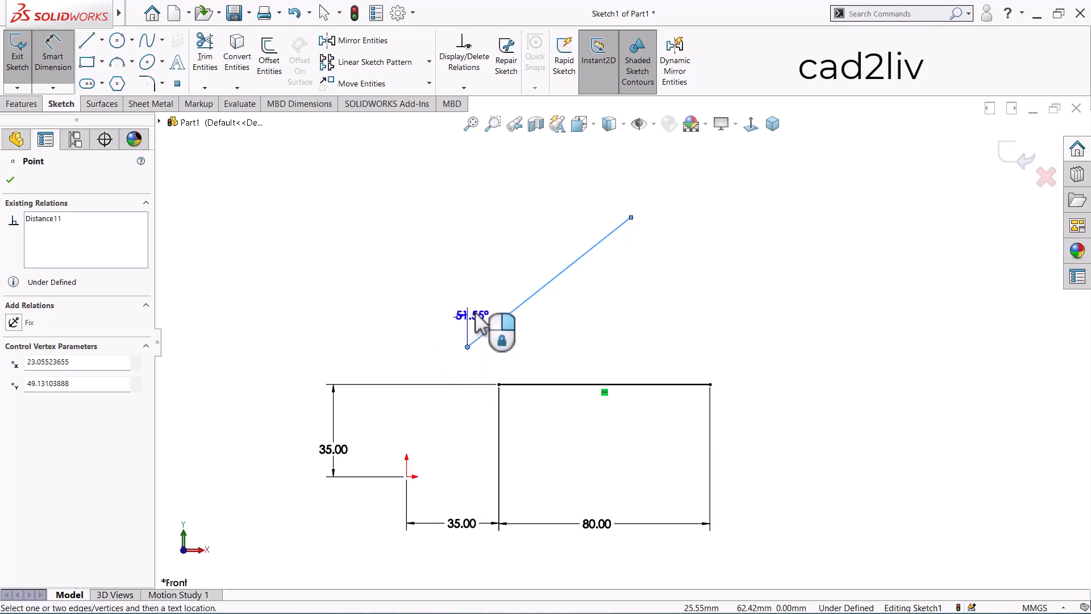
{"action": "left_click", "coordinate": [493, 280]}
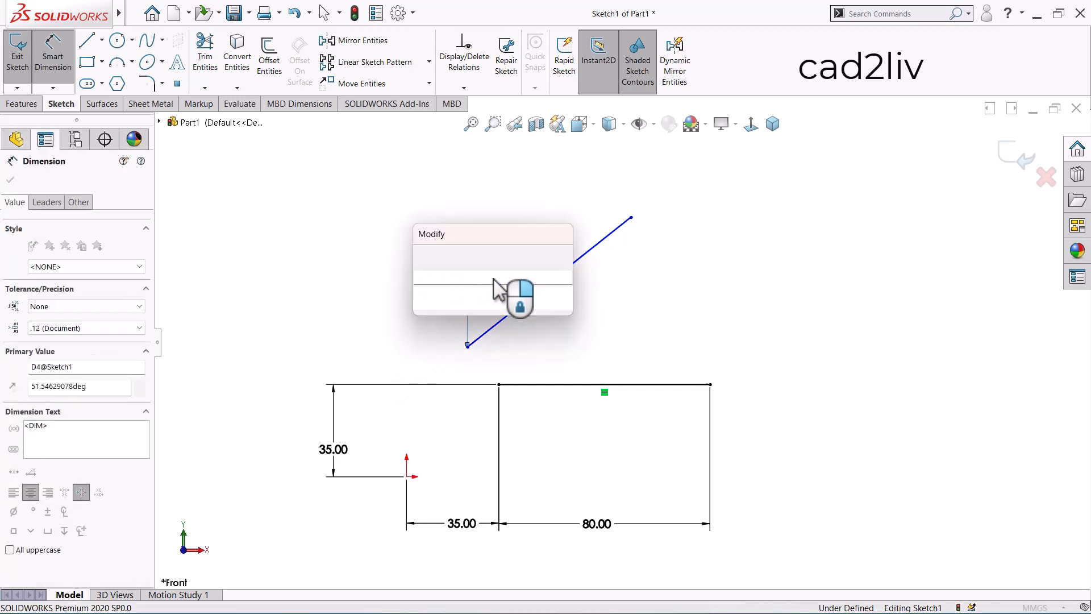
{"action": "type", "text": "45"}
{"action": "key", "text": "Return"}
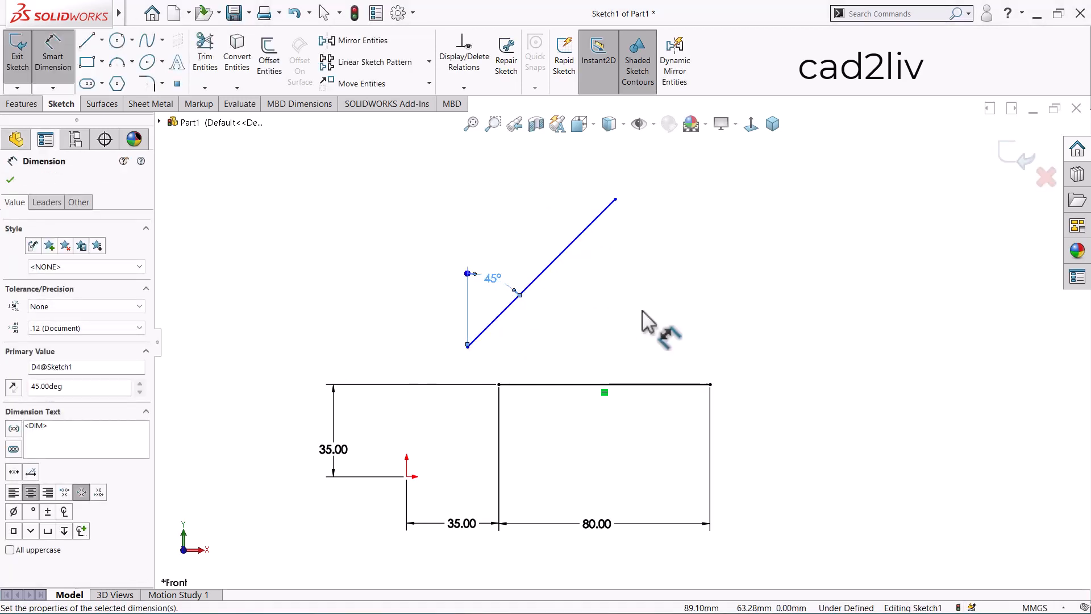
{"action": "left_click", "coordinate": [642, 310]}
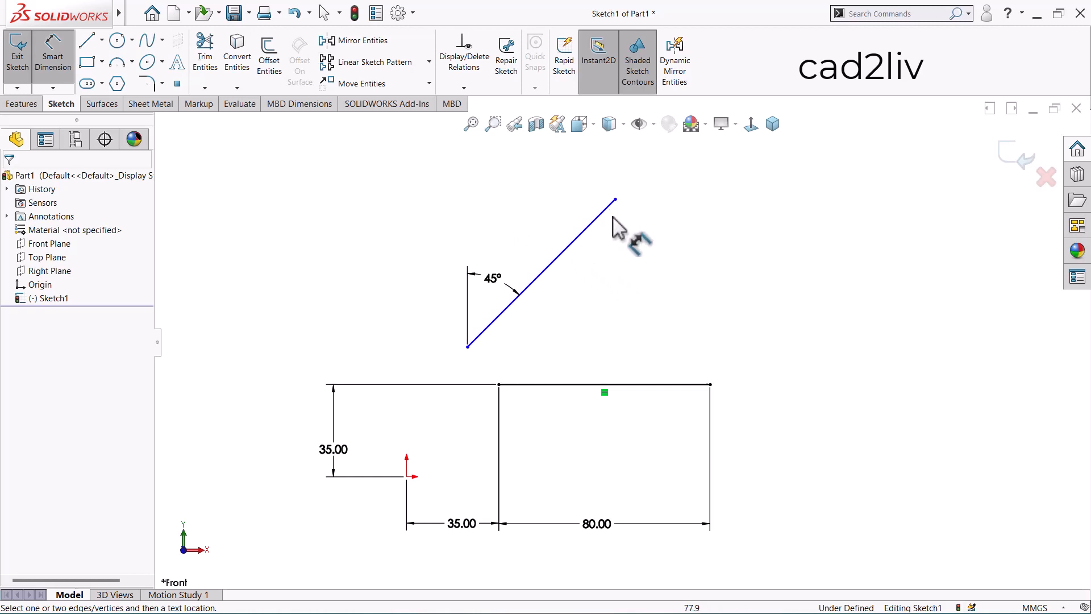
{"action": "key", "text": "Escape"}
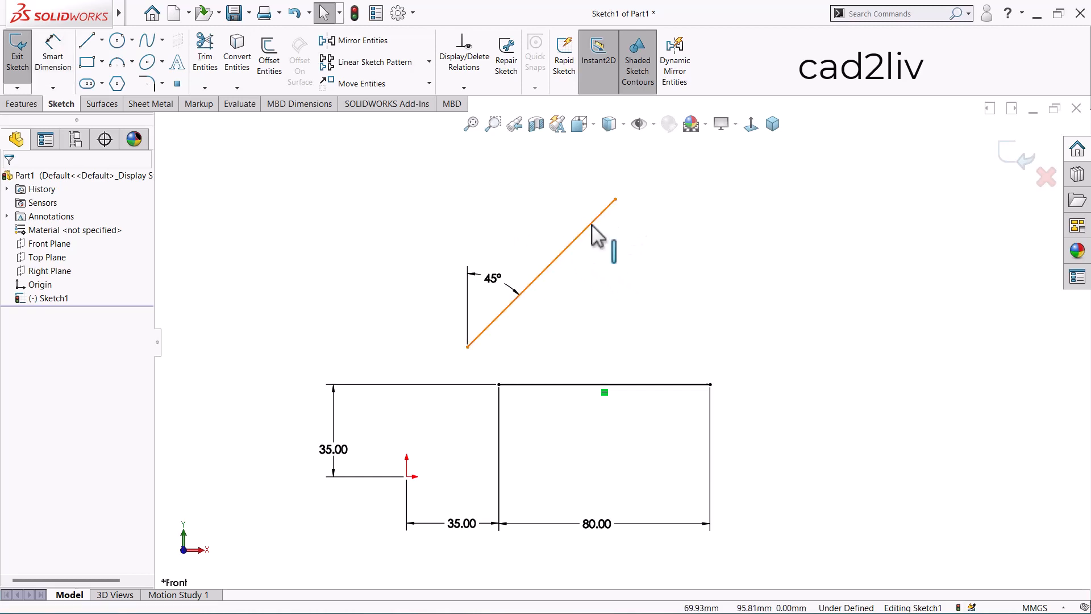
Delete the slanted line above the horizontal line together with its angle dimension
{"action": "left_click", "coordinate": [591, 224]}
{"action": "key", "text": "Delete"}
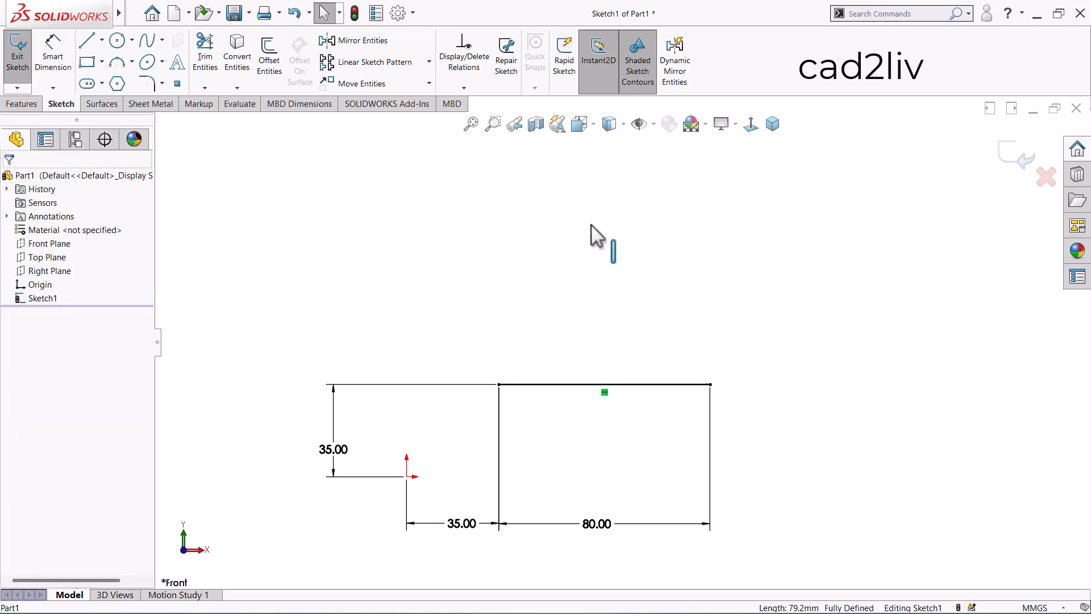
Sketch a circle about 48 mm in diameter above the horizontal line, and move its diameter dimension farther out from the circle
{"action": "left_click", "coordinate": [118, 41]}
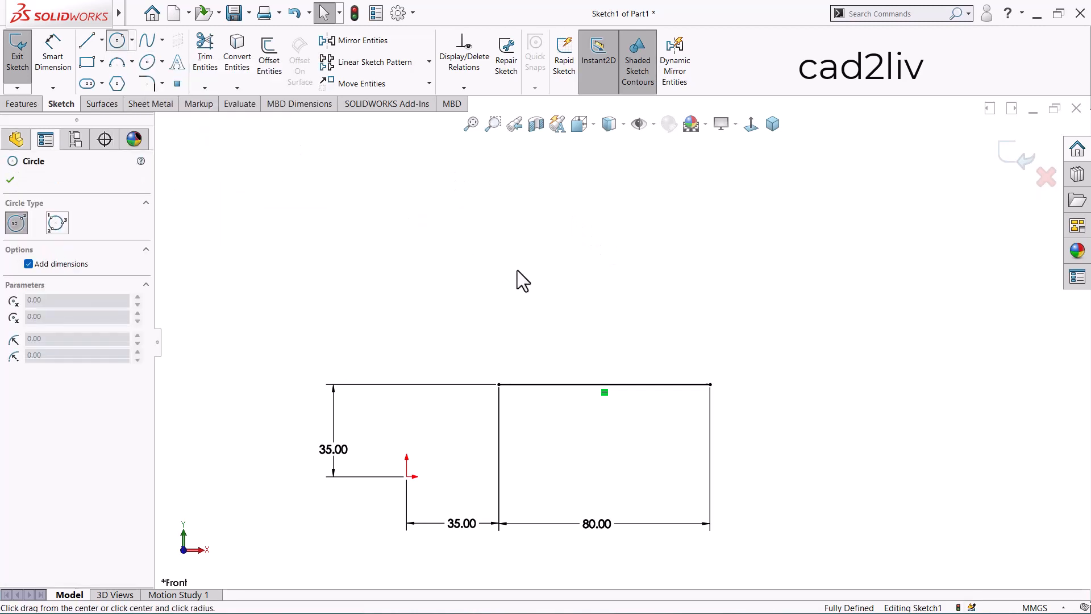
{"action": "left_click_drag", "start_coordinate": [563, 255], "coordinate": [600, 203]}
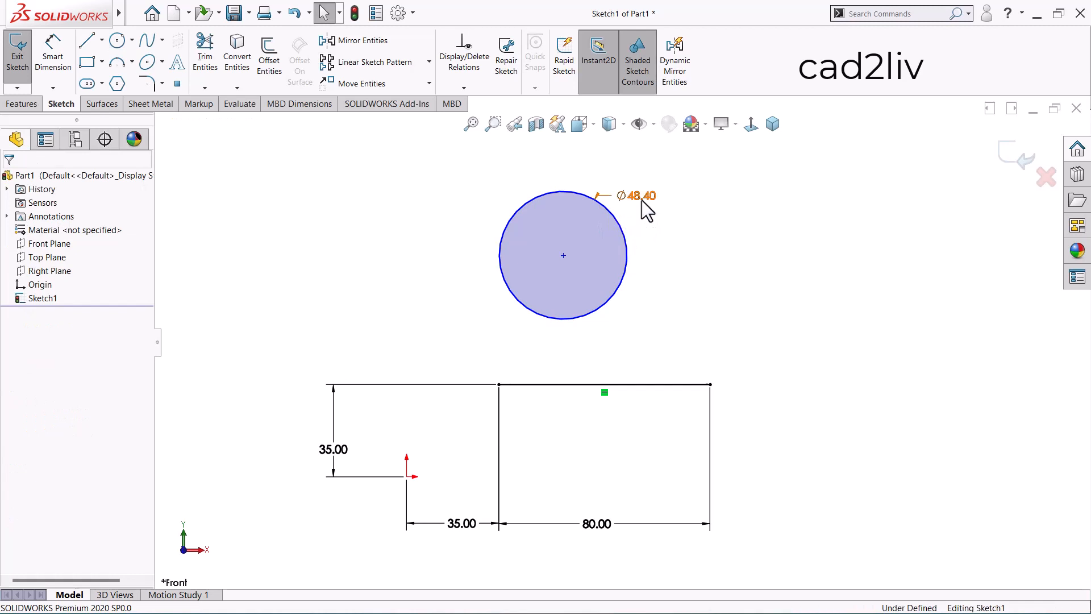
{"action": "left_click_drag", "start_coordinate": [642, 200], "coordinate": [741, 202]}
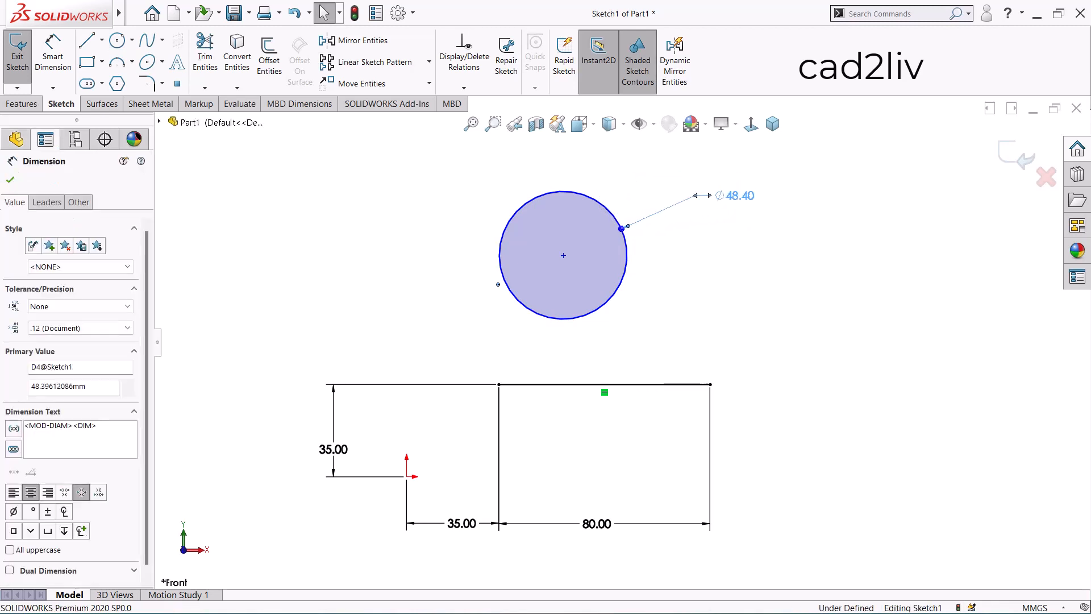
{"action": "key", "text": "Escape"}
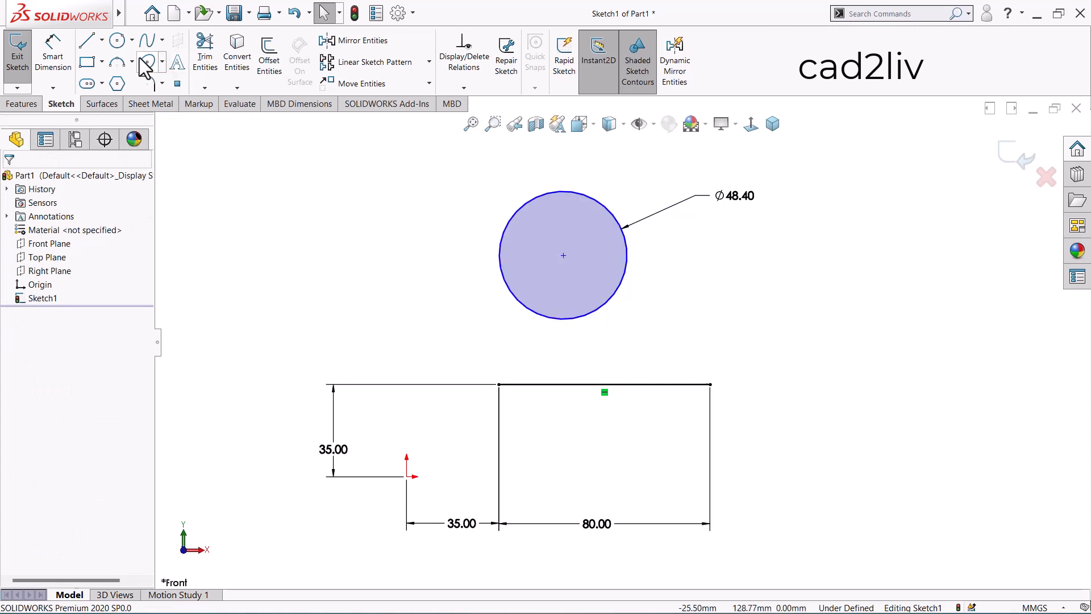
Sketch a second circle centred on the origin, about 51 mm in diameter, with its diameter dimension added
{"action": "left_click", "coordinate": [117, 39]}
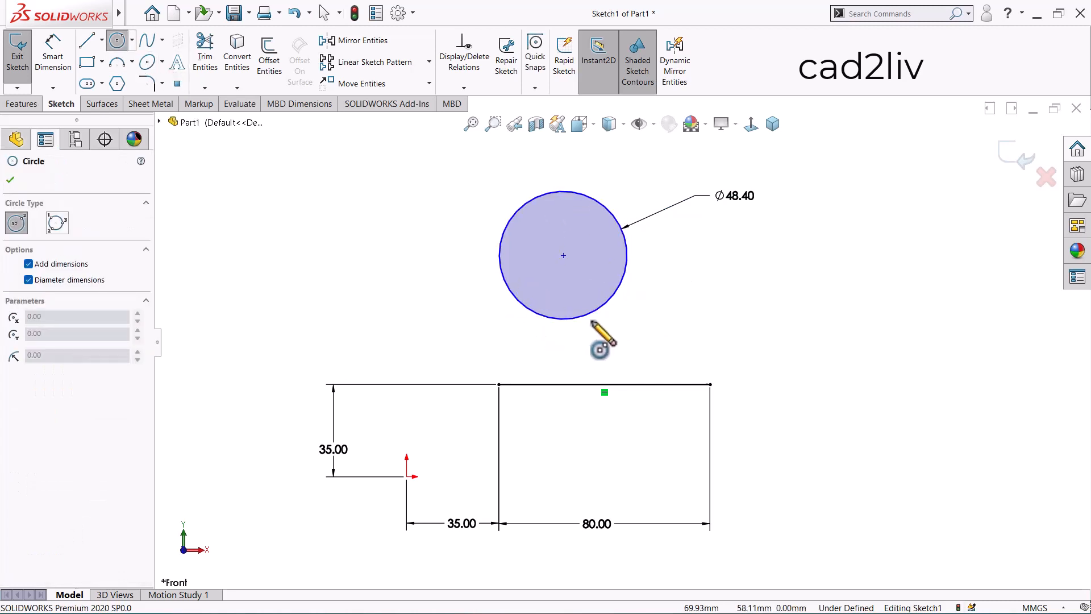
{"action": "left_click", "coordinate": [407, 477]}
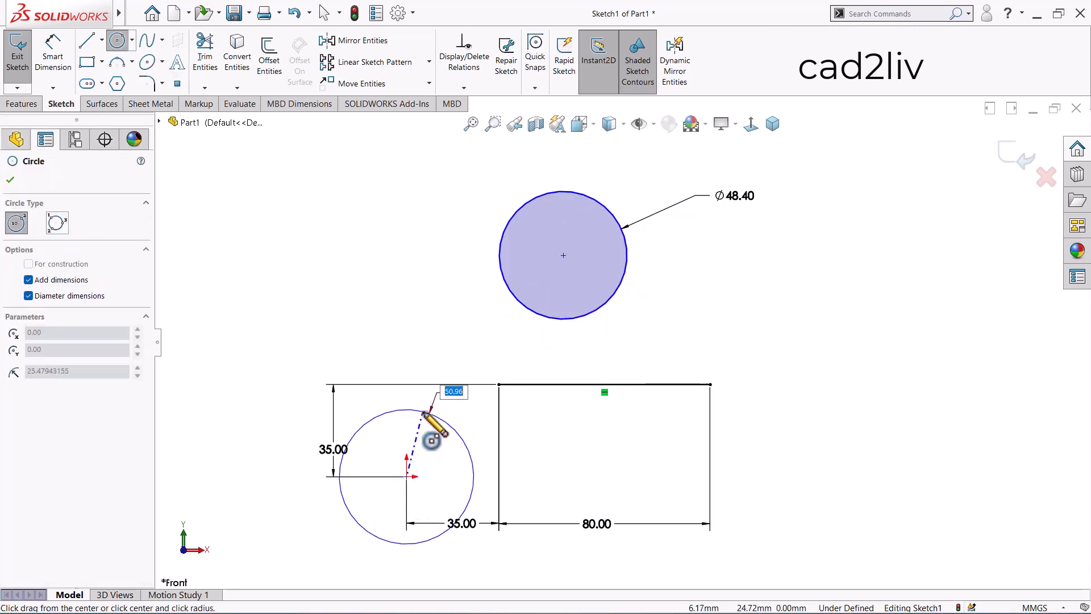
{"action": "left_click", "coordinate": [437, 415]}
{"action": "key", "text": "Escape"}
Move the vertical and horizontal 35 mm dimensions clear of the circle at the origin
{"action": "left_click_drag", "start_coordinate": [335, 450], "coordinate": [240, 345]}
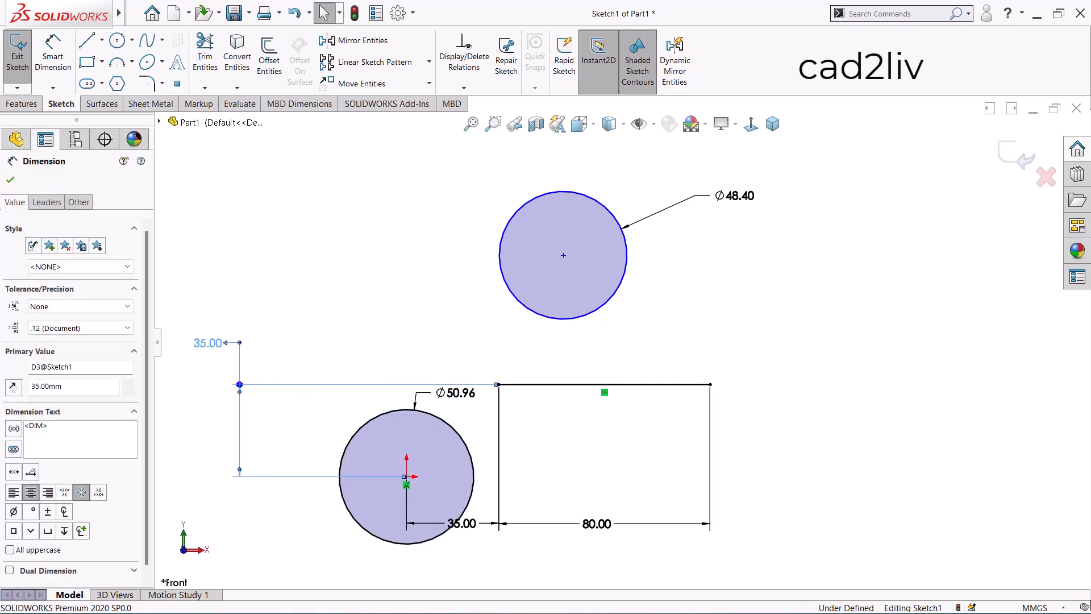
{"action": "left_click", "coordinate": [348, 319]}
{"action": "scroll", "coordinate": [409, 351], "scroll_direction": "up", "scroll_amount": 2}
{"action": "scroll", "coordinate": [534, 488], "scroll_direction": "down", "scroll_amount": 2}
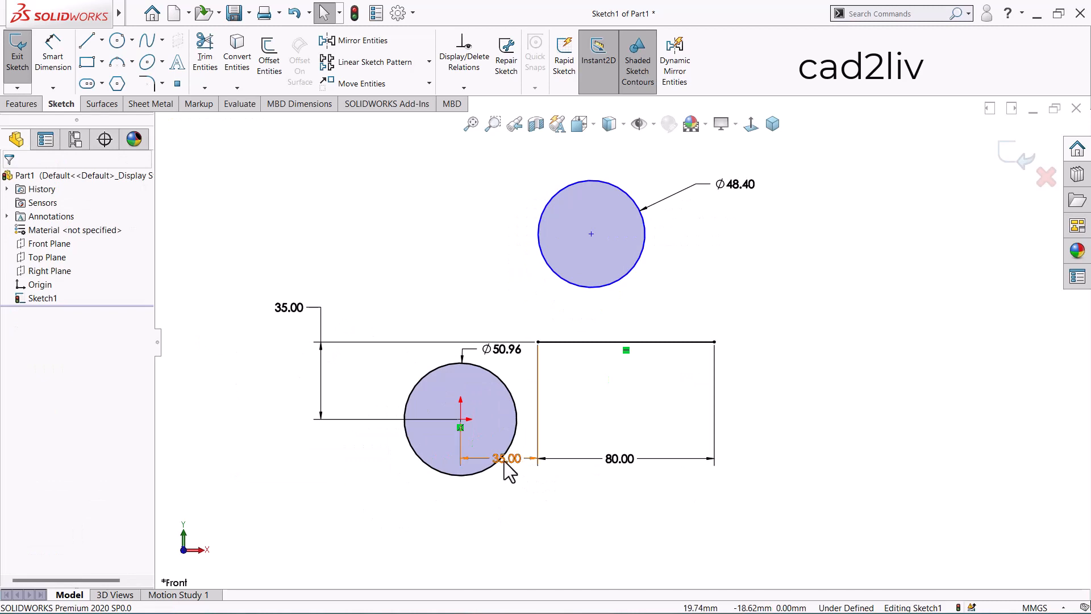
{"action": "mouse_move", "coordinate": [503, 462]}
{"action": "left_mouse_down"}
{"action": "mouse_move", "coordinate": [550, 528]}
{"action": "mouse_move", "coordinate": [538, 517]}
{"action": "mouse_move", "coordinate": [585, 519]}
{"action": "left_mouse_up"}
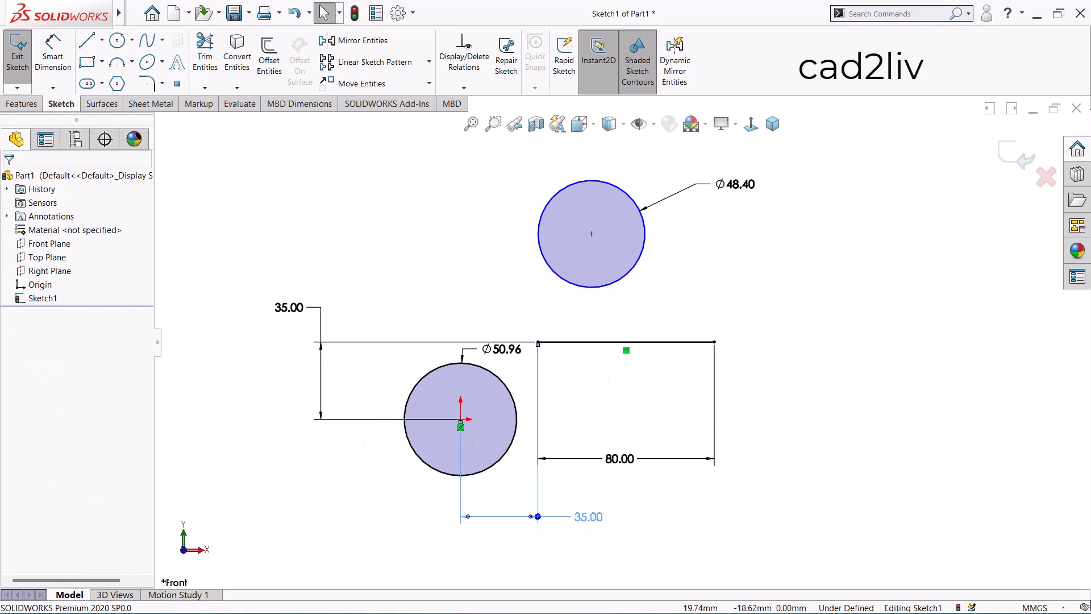
{"action": "left_click", "coordinate": [624, 392]}
{"action": "scroll", "coordinate": [614, 362], "scroll_direction": "down", "scroll_amount": 2}
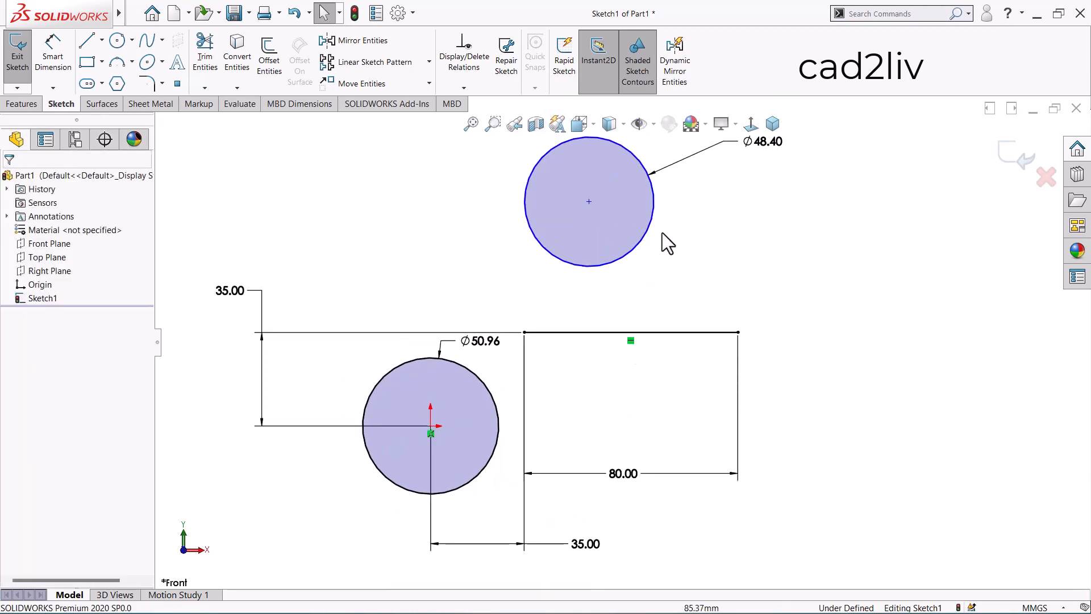
Set the diameter of the circle at the origin to 50 mm
{"action": "scroll", "coordinate": [630, 257], "scroll_direction": "up", "scroll_amount": 2}
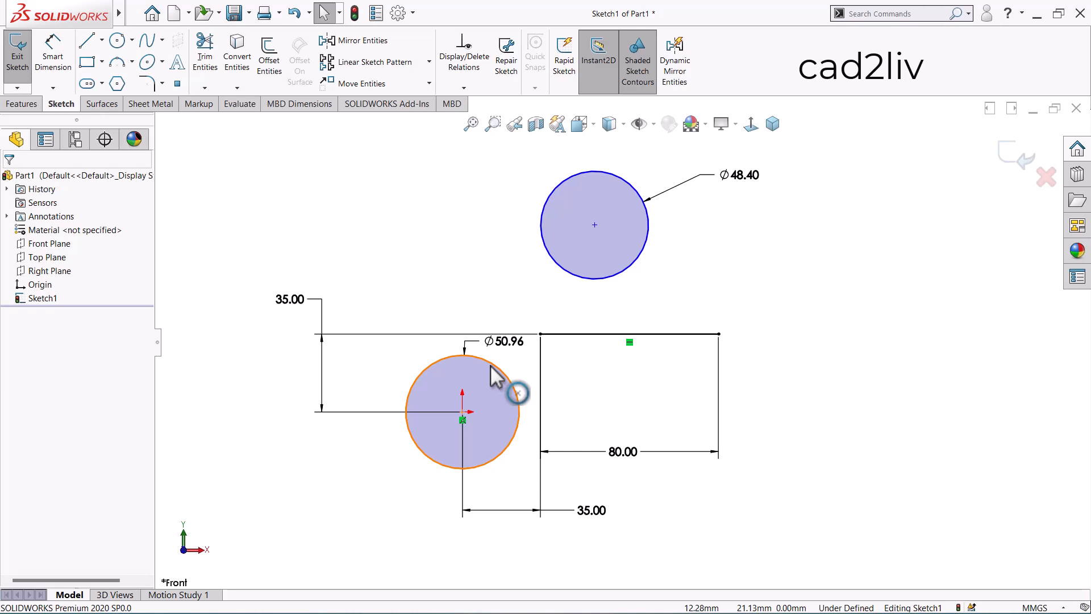
{"action": "left_click", "coordinate": [513, 343]}
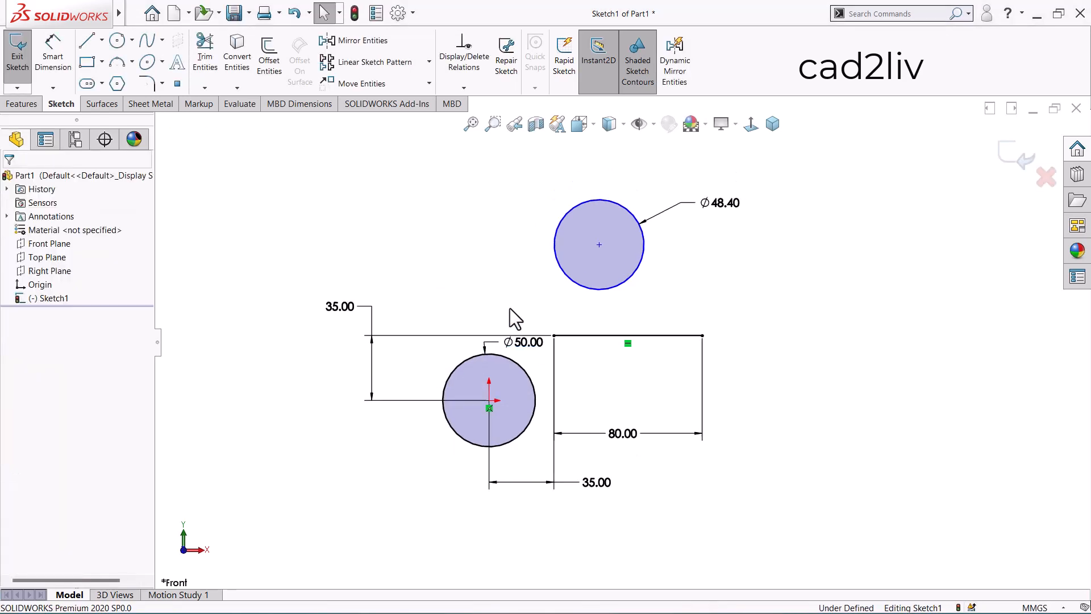
Dimension the vertical distance from the origin to the upper circle's centre as 90 mm
{"action": "scroll", "coordinate": [690, 233], "scroll_direction": "down", "scroll_amount": 2}
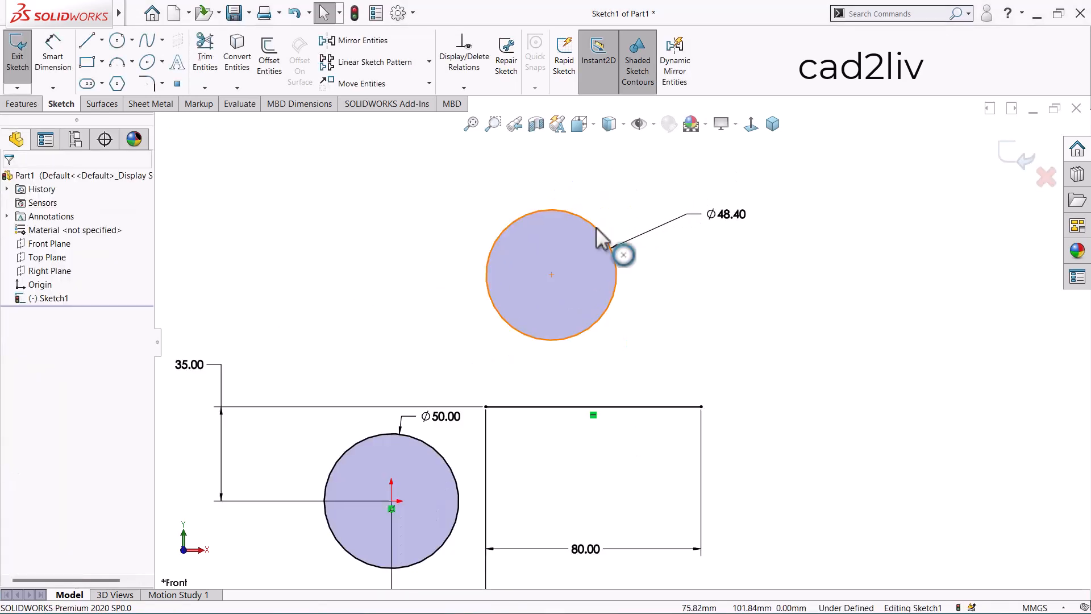
{"action": "scroll", "coordinate": [602, 238], "scroll_direction": "up", "scroll_amount": 1}
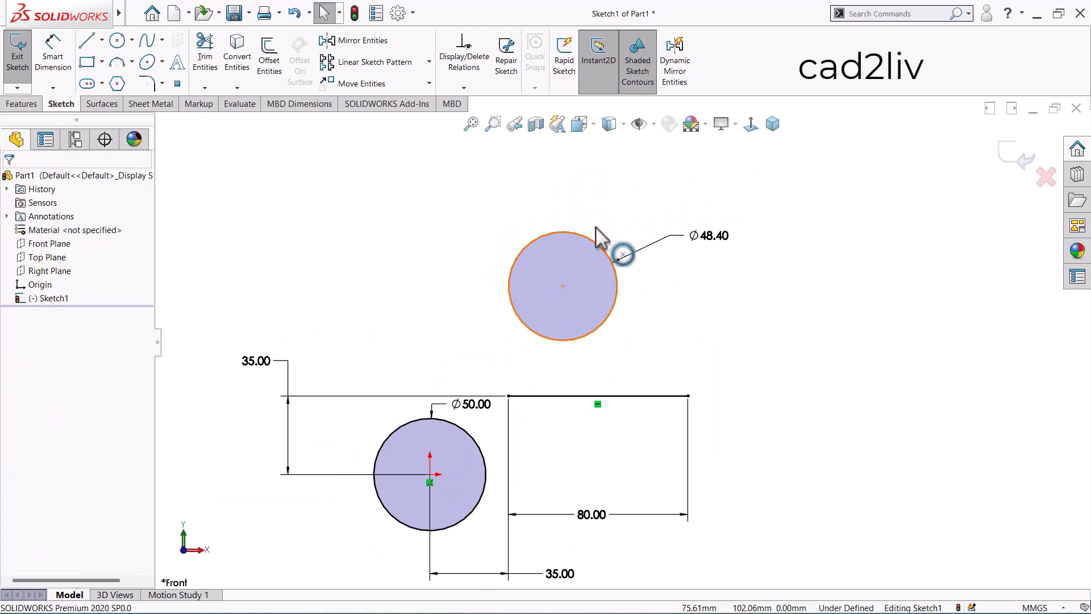
{"action": "left_click", "coordinate": [585, 277]}
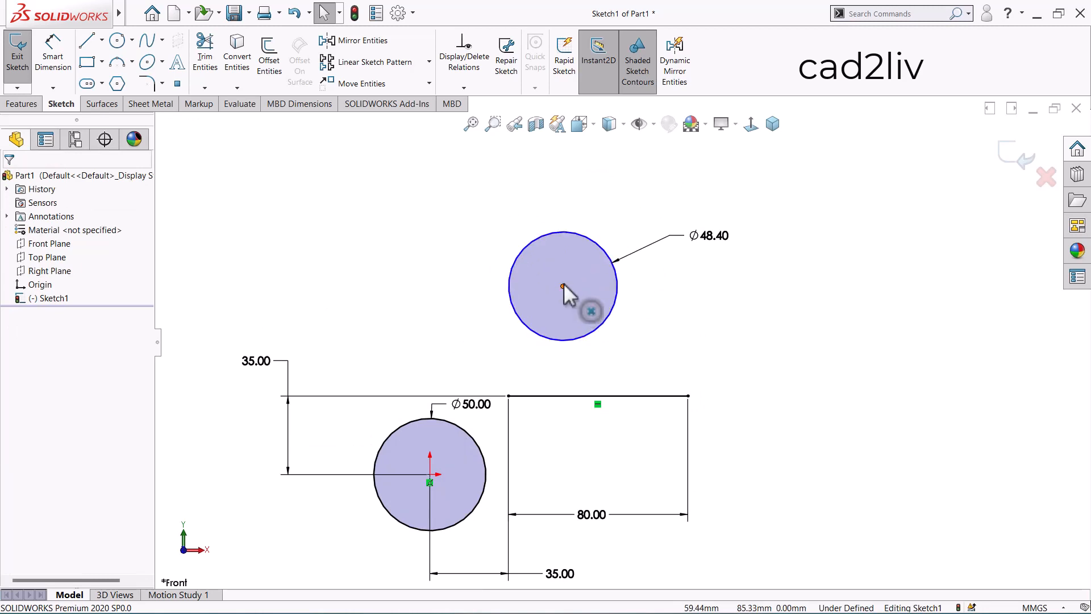
{"action": "right_click", "coordinate": [401, 264]}
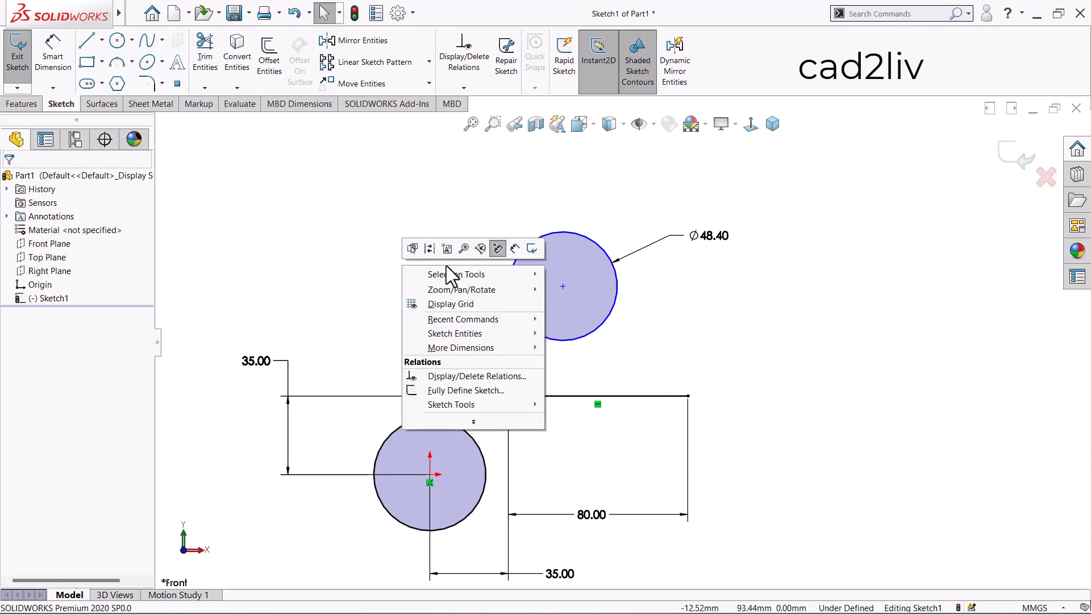
{"action": "left_click", "coordinate": [520, 248]}
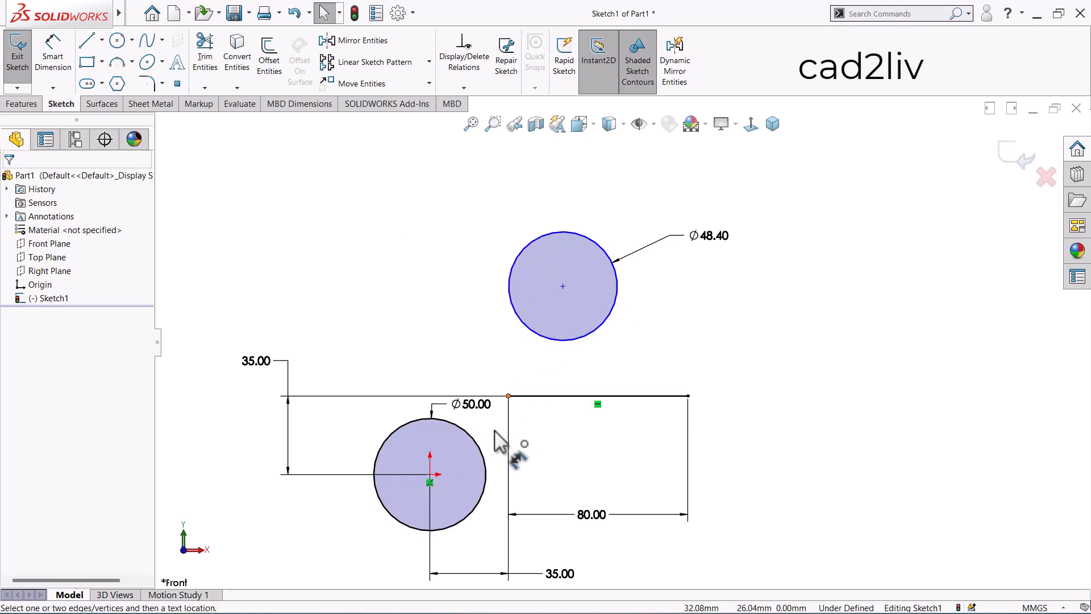
{"action": "left_click", "coordinate": [429, 475]}
{"action": "left_click", "coordinate": [562, 286]}
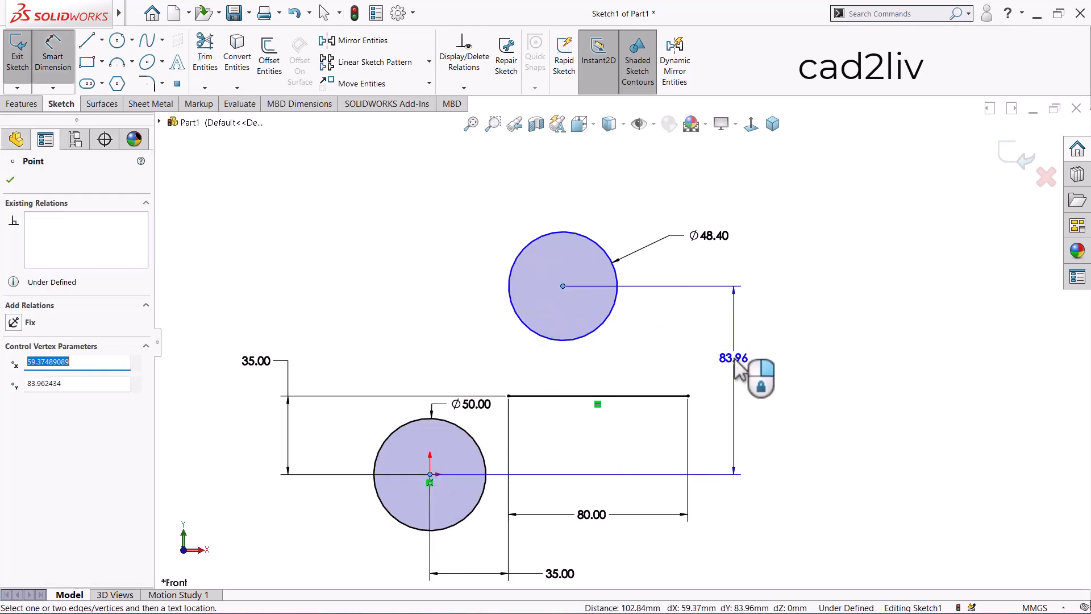
{"action": "left_click", "coordinate": [764, 374]}
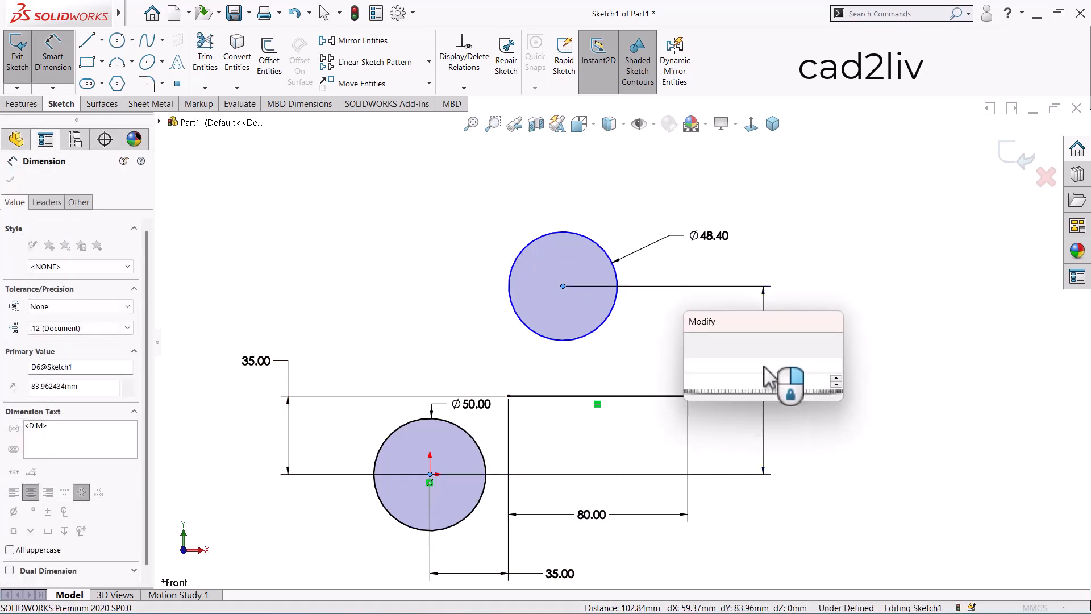
{"action": "key", "text": "Return"}
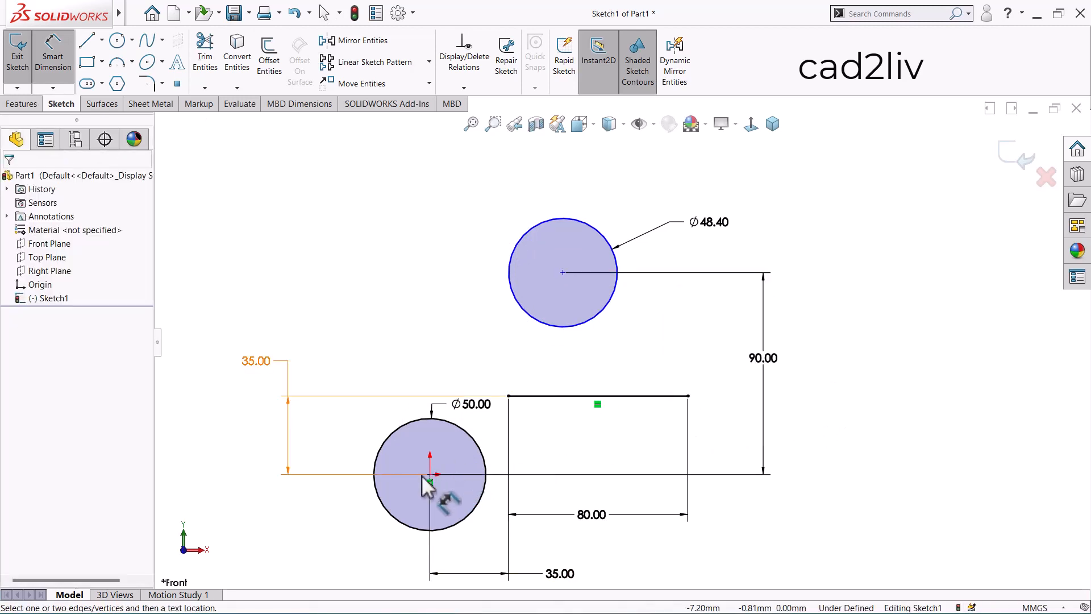
Dimension the horizontal distance from the origin to the upper circle's centre as 60 mm, placing the dimension above the circle
{"action": "left_click", "coordinate": [429, 474]}
{"action": "left_click", "coordinate": [562, 273]}
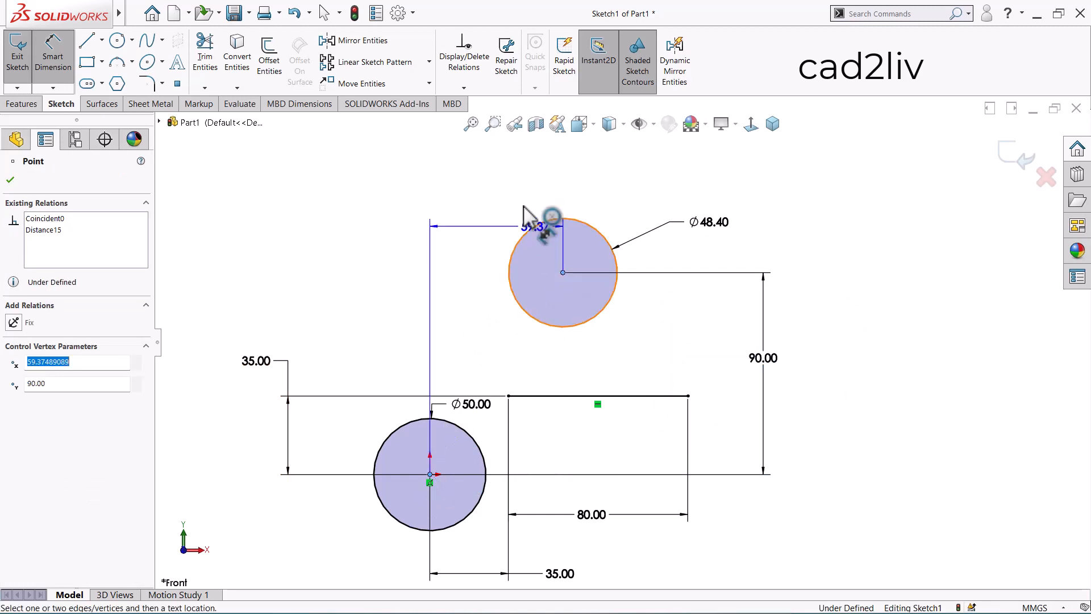
{"action": "left_click", "coordinate": [477, 186]}
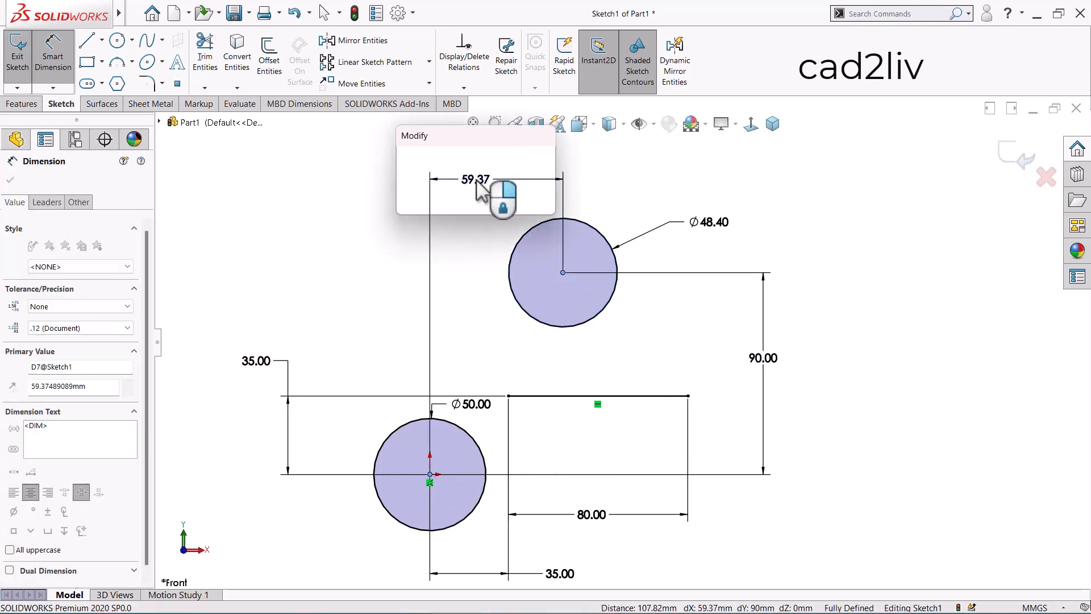
{"action": "type", "text": "60"}
{"action": "key", "text": "Return"}
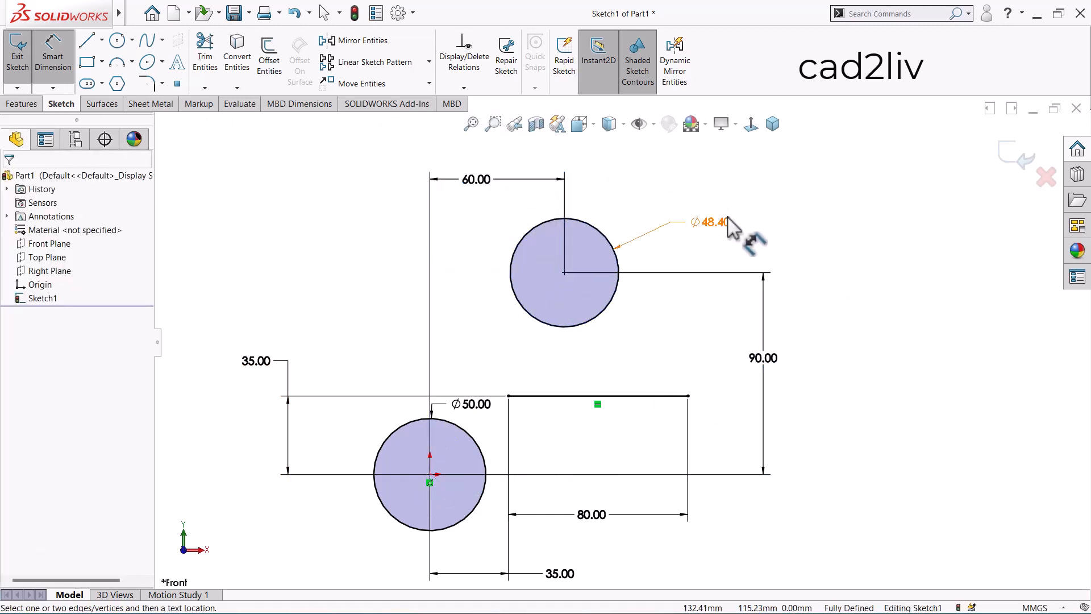
Set the upper circle's diameter to 50 mm and finish dimensioning
{"action": "double_click", "coordinate": [727, 221]}
{"action": "type", "text": "50"}
{"action": "key", "text": "Return"}
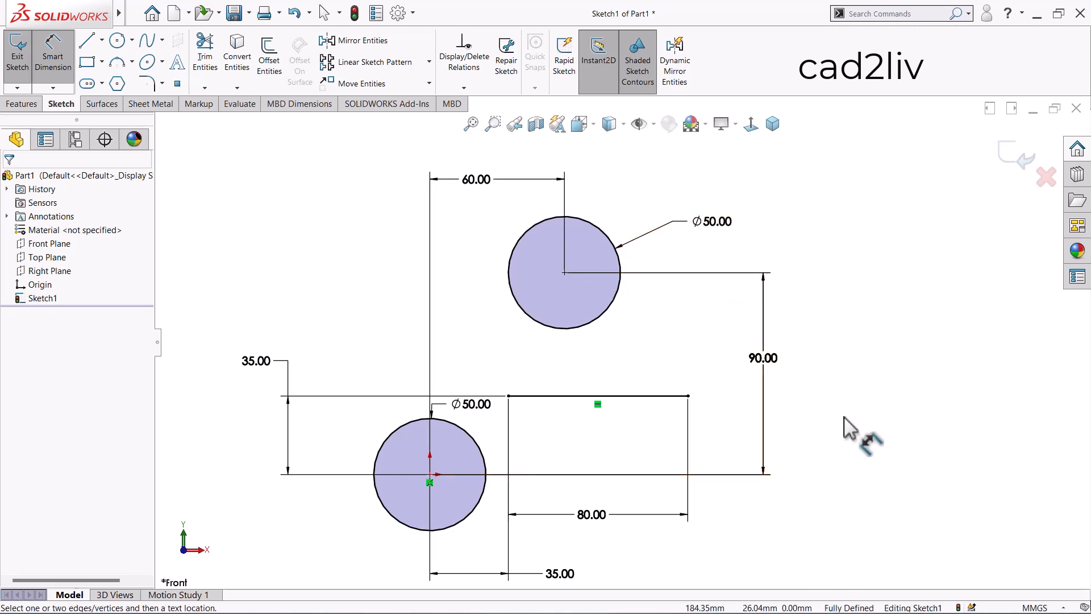
{"action": "key", "text": "Escape"}
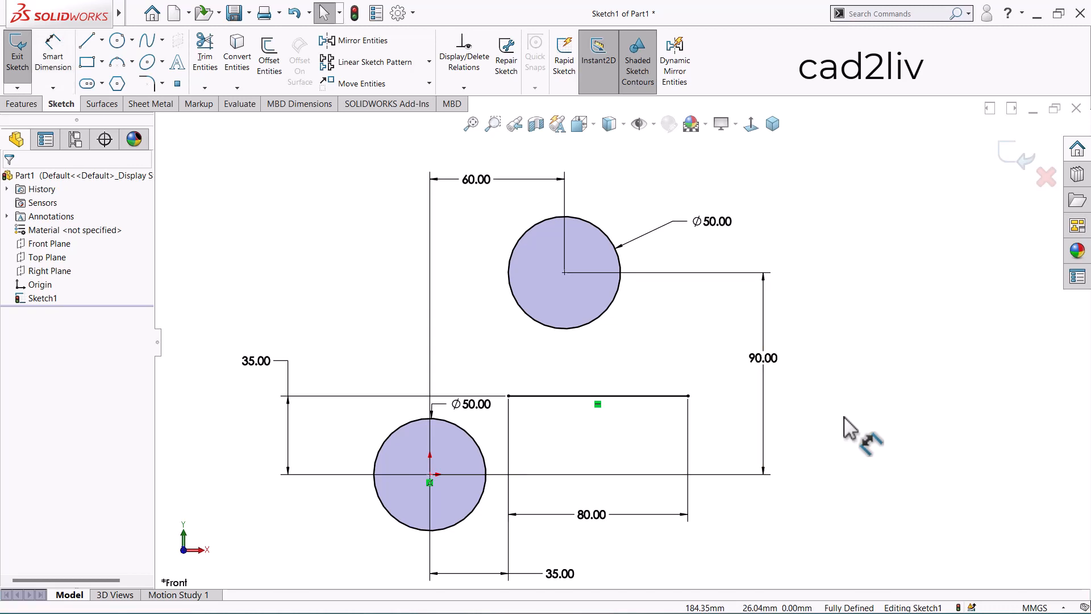
Open the leader display settings of the upper circle's diameter dimension
{"action": "left_click", "coordinate": [680, 225]}
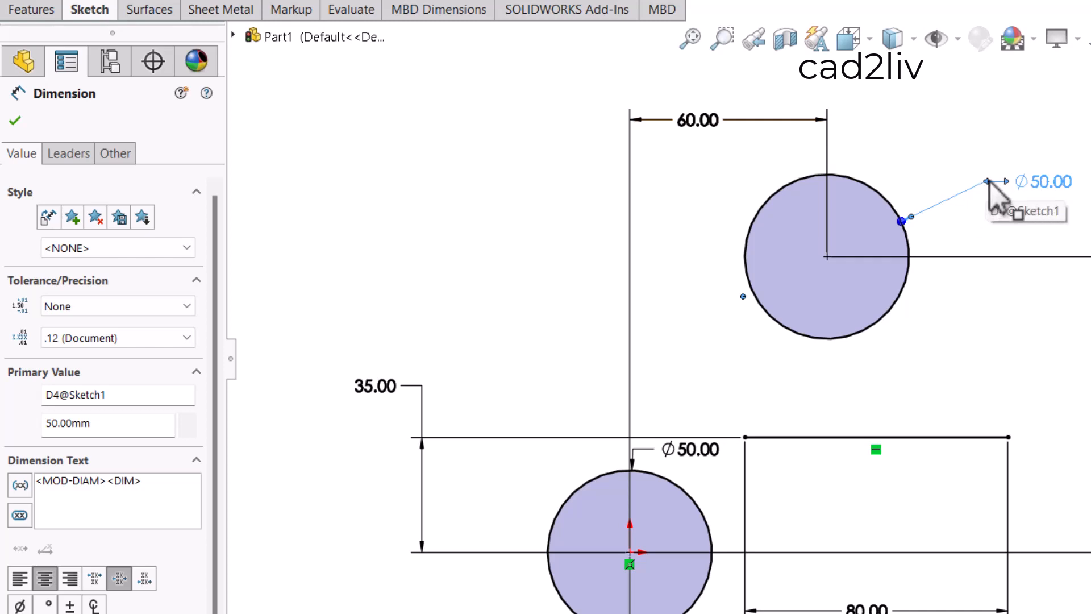
{"action": "left_click", "coordinate": [78, 158]}
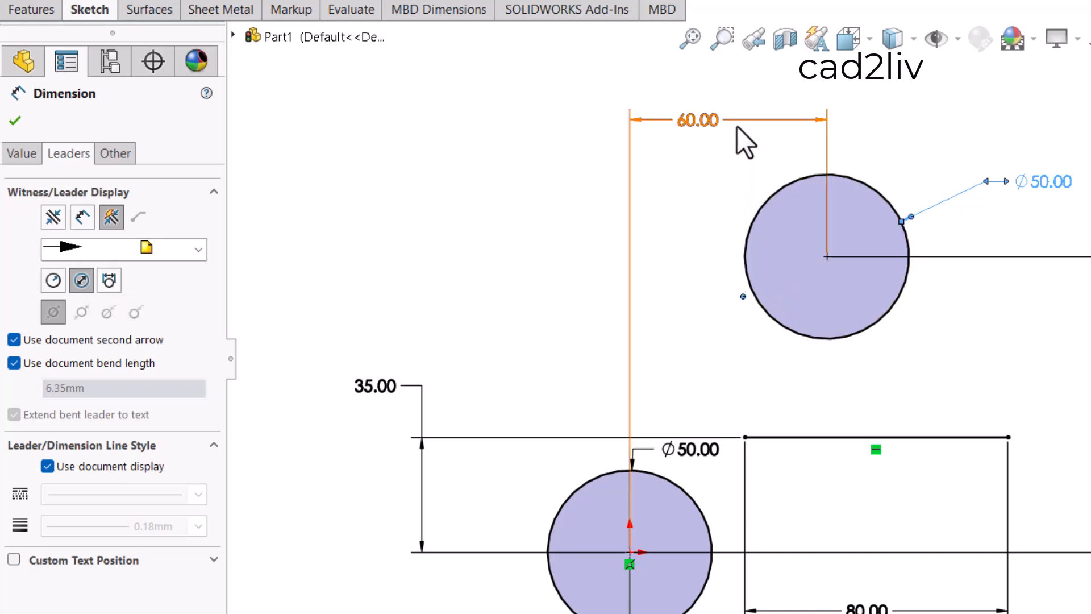
Show the upper circle's dimension in linear form, and return it to the diameter display
{"action": "left_click", "coordinate": [109, 280]}
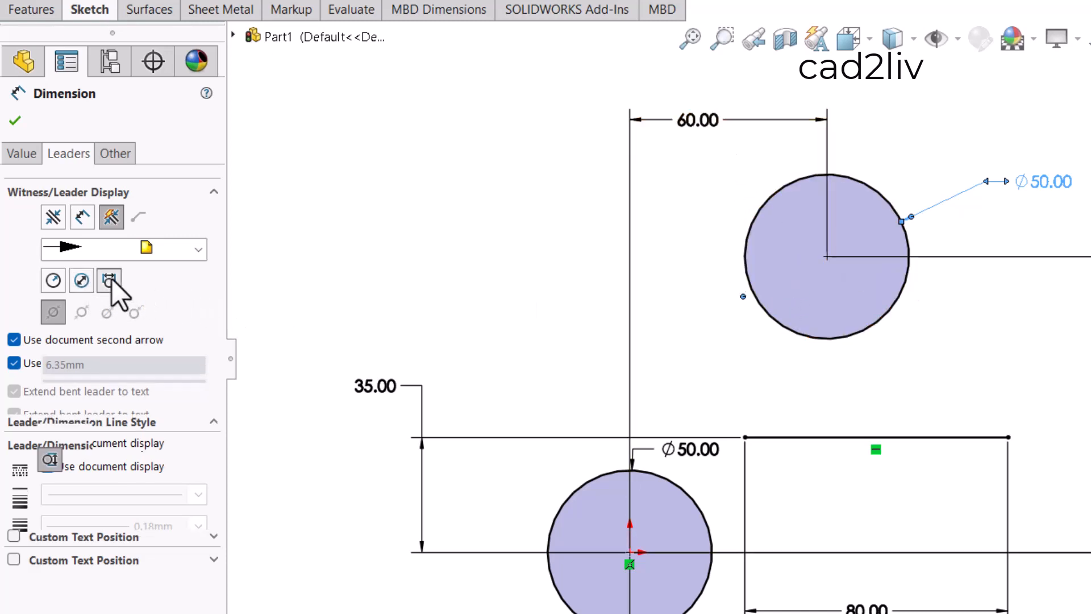
{"action": "scroll", "coordinate": [758, 309], "scroll_direction": "down", "scroll_amount": 3}
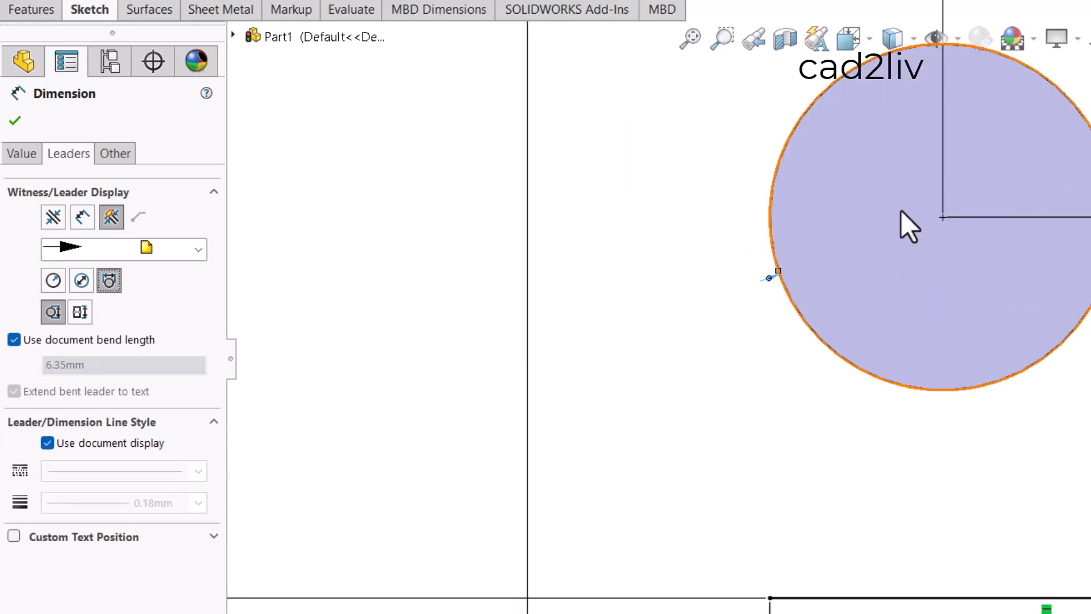
{"action": "scroll", "coordinate": [850, 227], "scroll_direction": "up", "scroll_amount": 4}
{"action": "scroll", "coordinate": [1088, 123], "scroll_direction": "down", "scroll_amount": 1}
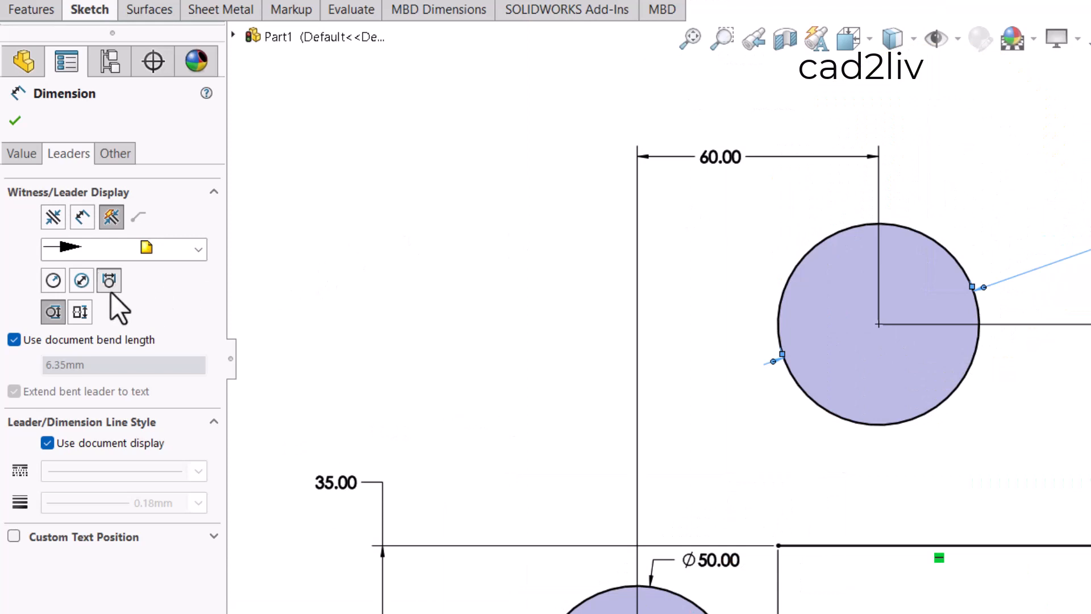
{"action": "left_click", "coordinate": [81, 282]}
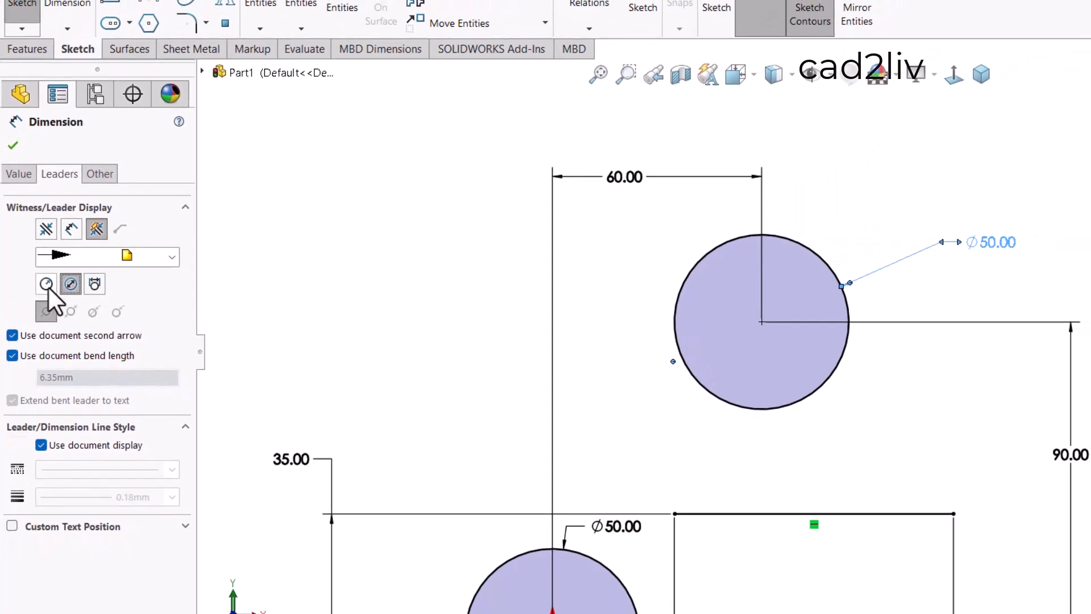
Display the upper circle's dimension as a radius, with its arrows placed outside
{"action": "left_click", "coordinate": [47, 284]}
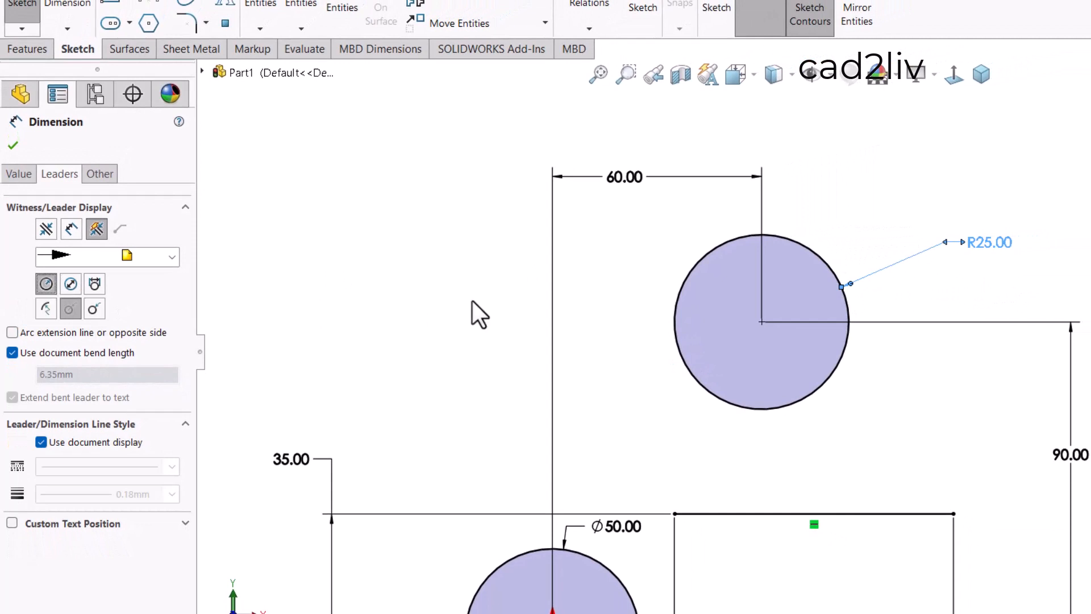
{"action": "scroll", "coordinate": [472, 301], "scroll_direction": "up", "scroll_amount": 2}
{"action": "scroll", "coordinate": [906, 335], "scroll_direction": "down", "scroll_amount": 1}
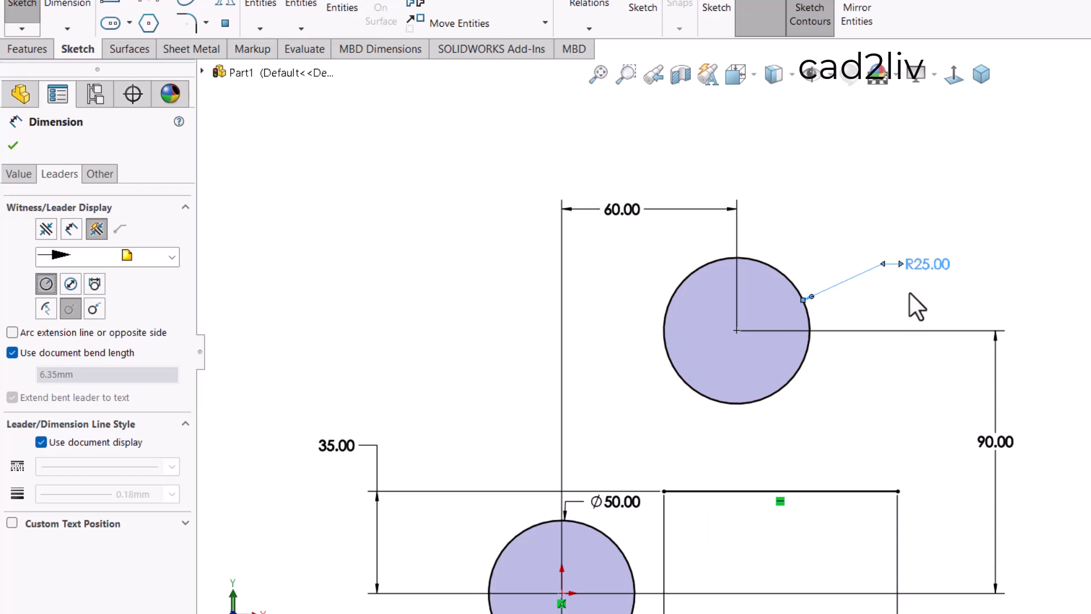
{"action": "left_click", "coordinate": [47, 229]}
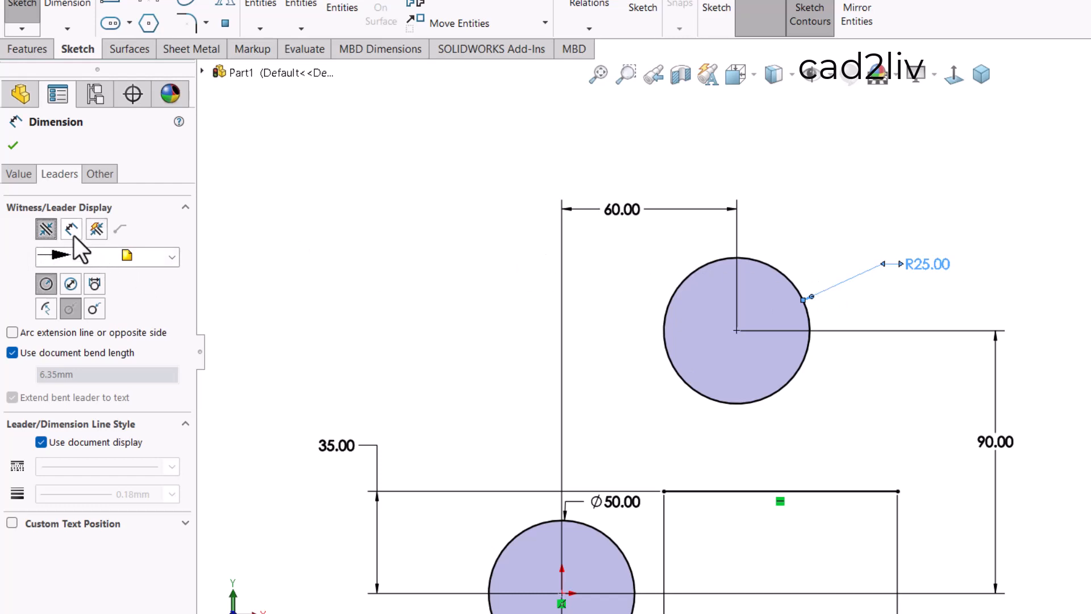
Place the arrows of the upper circle's radius dimension inside the circle
{"action": "left_click", "coordinate": [73, 233]}
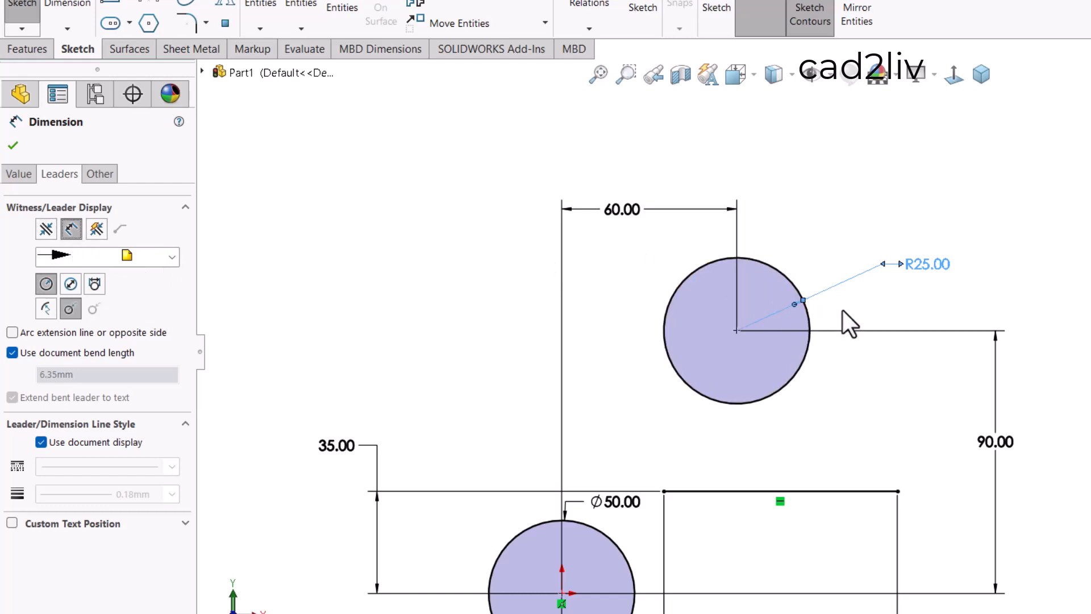
{"action": "scroll", "coordinate": [843, 310], "scroll_direction": "down", "scroll_amount": 5}
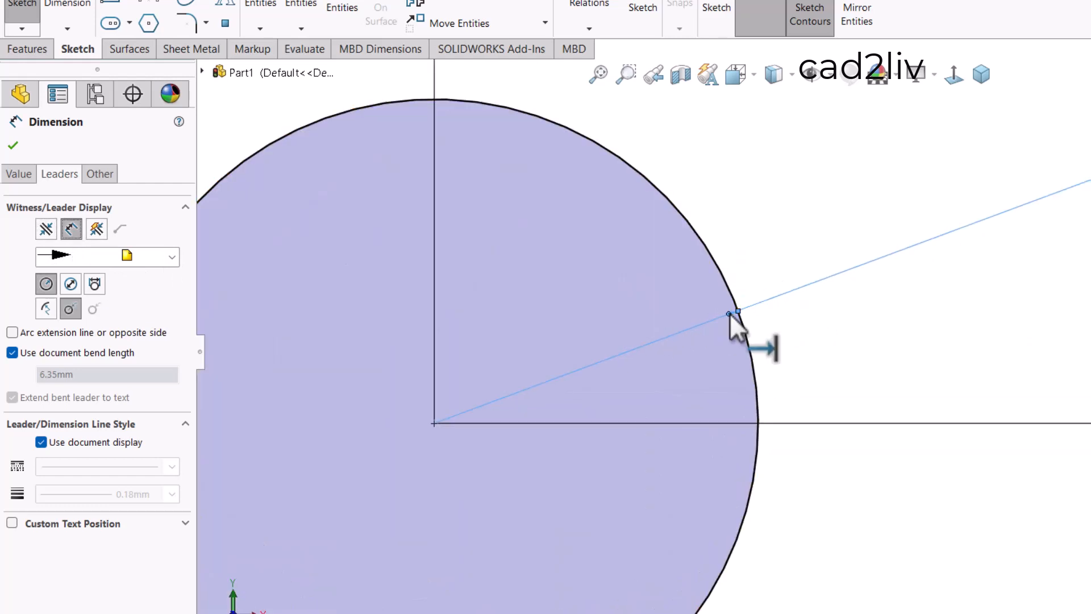
{"action": "scroll", "coordinate": [730, 313], "scroll_direction": "up", "scroll_amount": 5}
Try the foreshortened display on the upper circle's radius dimension and reposition its text to the left of the circle
{"action": "left_click", "coordinate": [46, 308]}
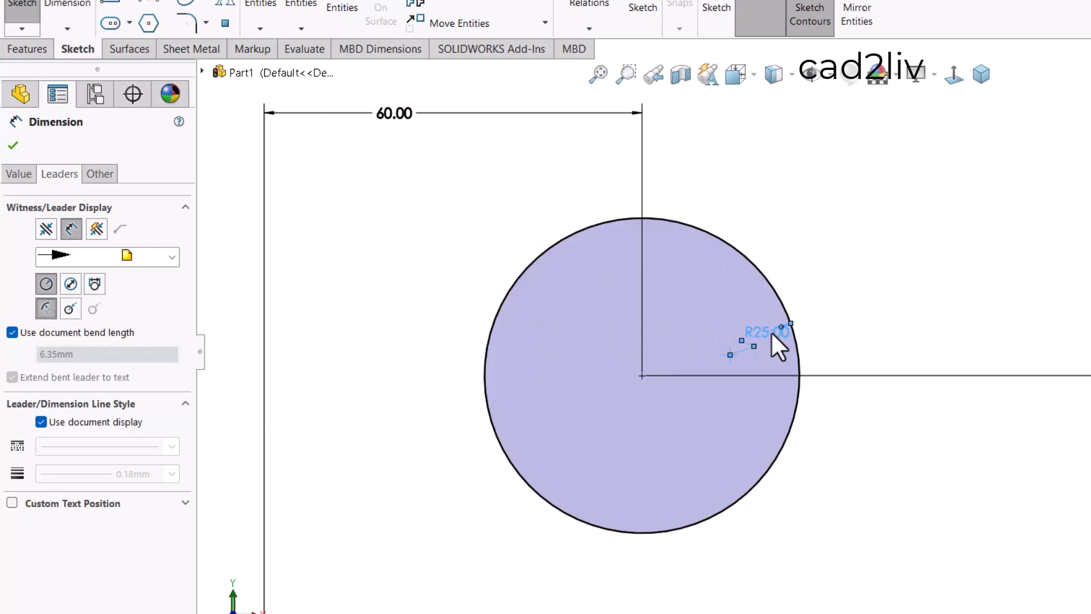
{"action": "left_click_drag", "start_coordinate": [769, 332], "coordinate": [604, 271]}
{"action": "left_click_drag", "start_coordinate": [517, 328], "coordinate": [310, 449]}
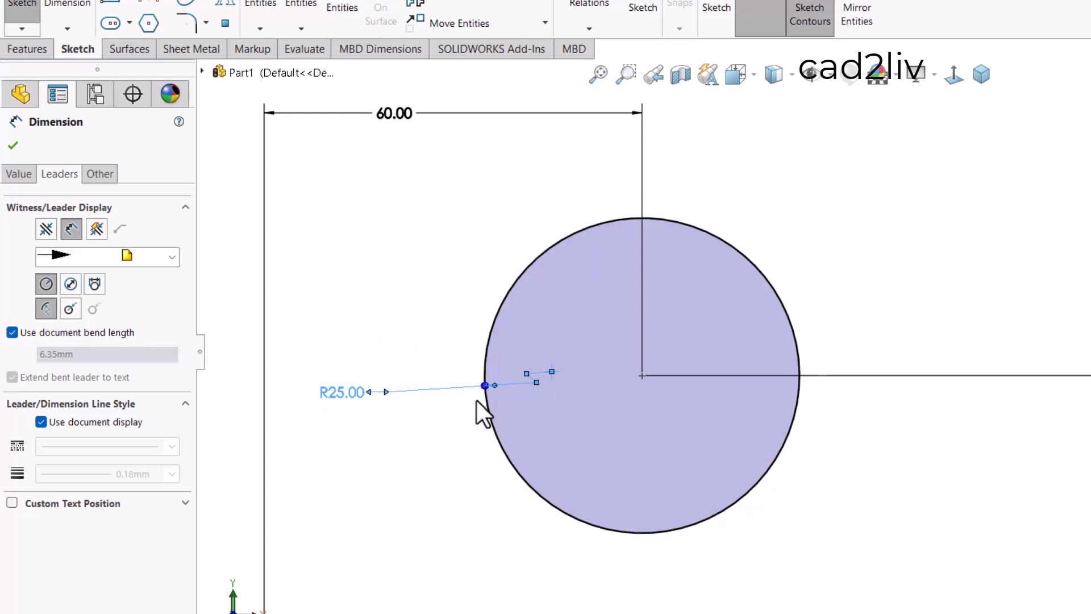
Restore the full radius leader on the upper circle, place its text beyond the circle's upper right, and accept the dimension
{"action": "left_click", "coordinate": [70, 308]}
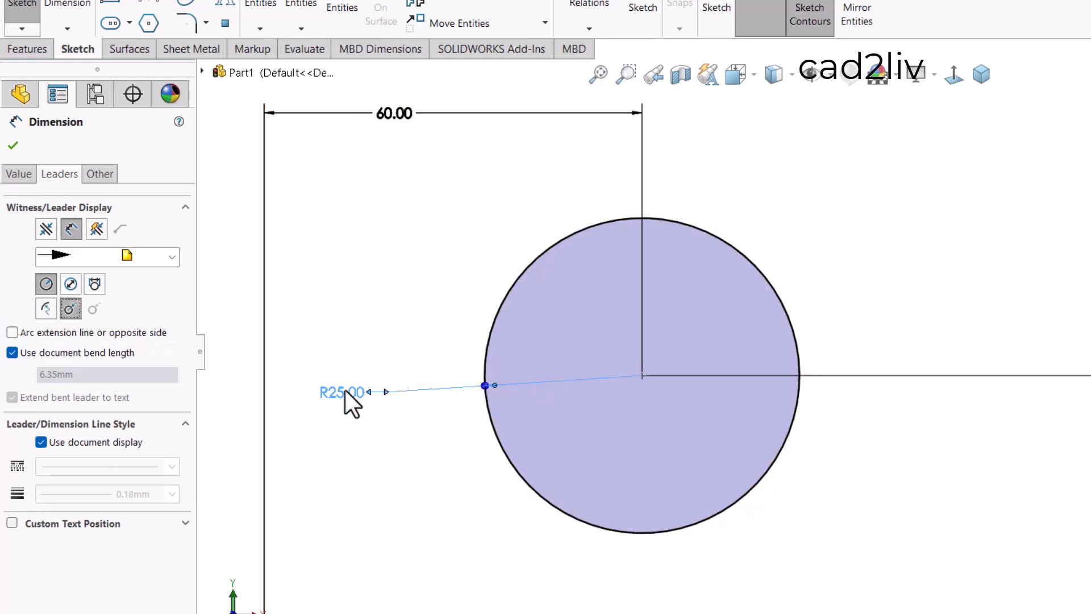
{"action": "left_click_drag", "start_coordinate": [346, 390], "coordinate": [869, 224]}
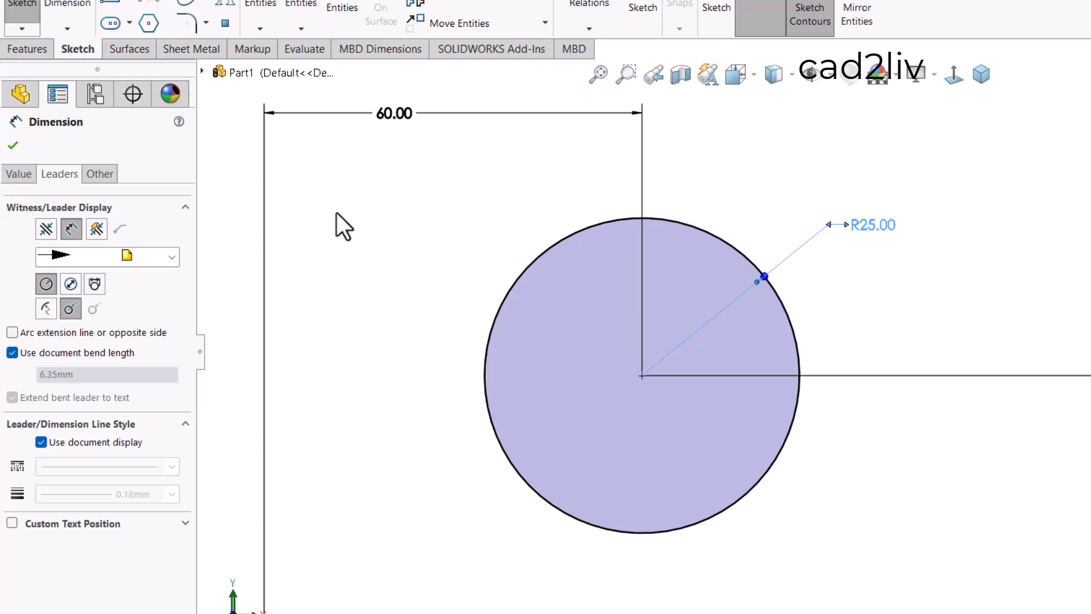
{"action": "left_click", "coordinate": [12, 145]}
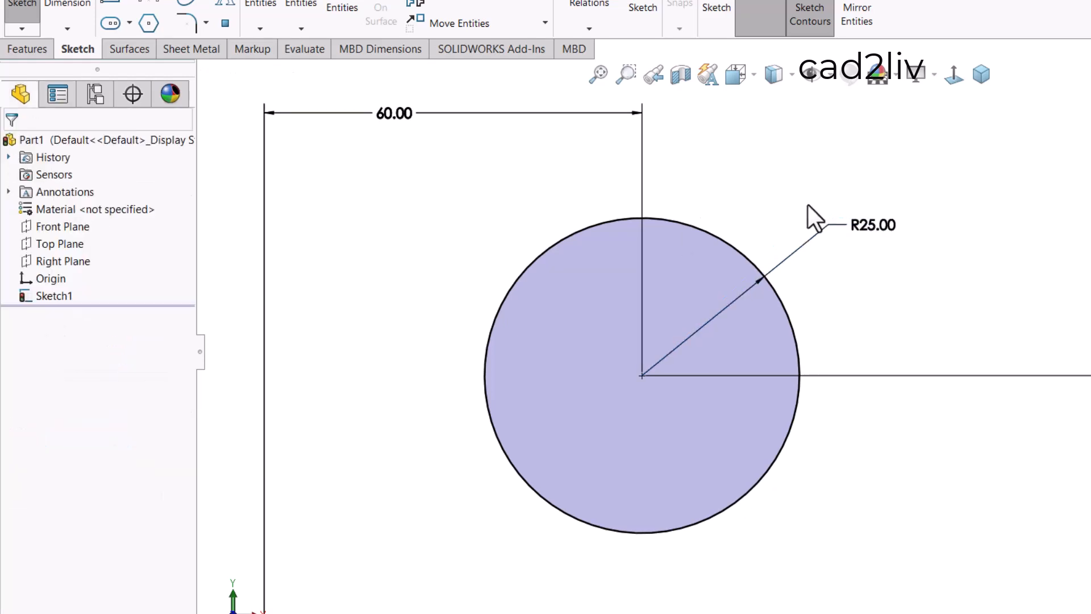
Place the arrows of the upper circle's radius dimension outside the circle and accept the change
{"action": "left_click", "coordinate": [830, 230]}
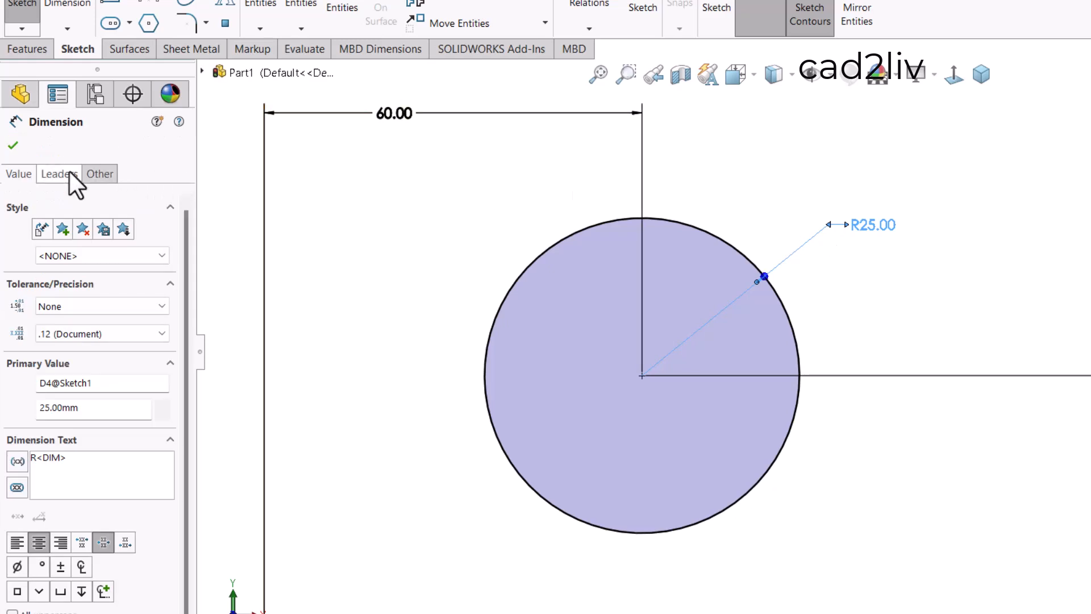
{"action": "left_click", "coordinate": [69, 172]}
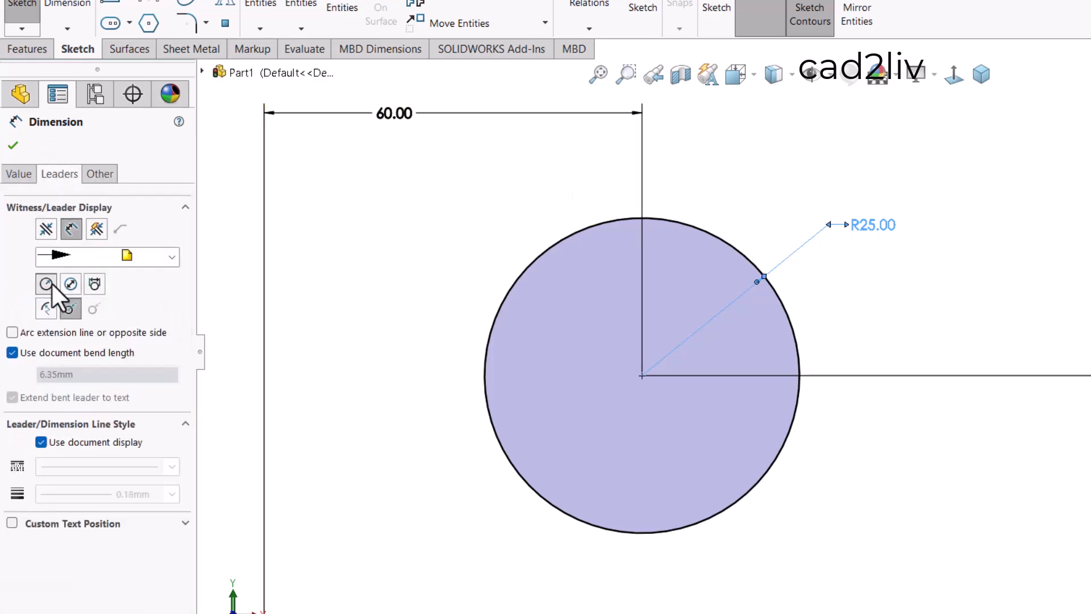
{"action": "left_click", "coordinate": [44, 229]}
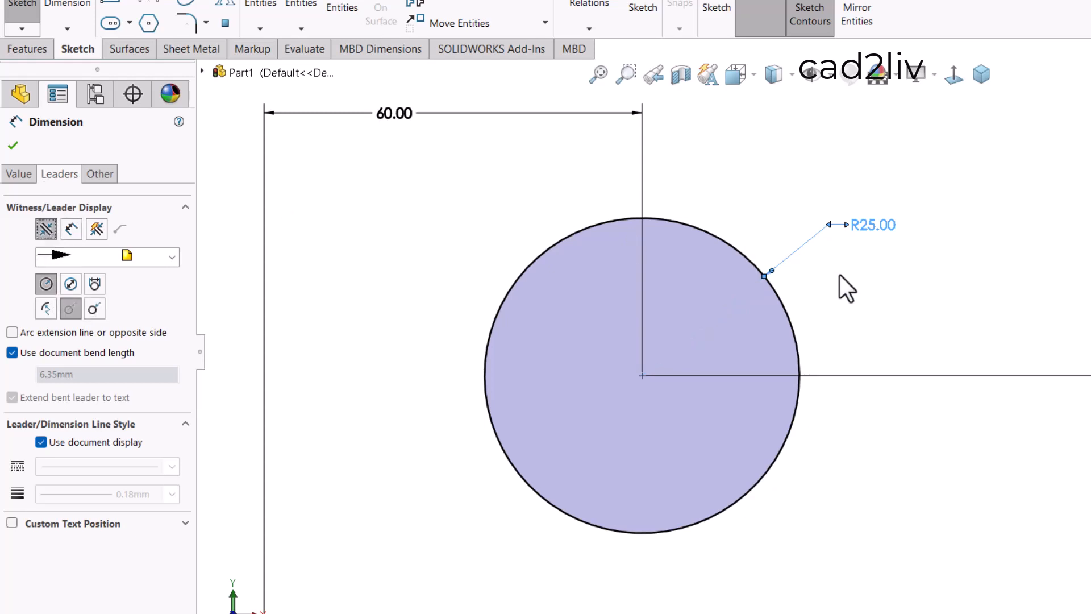
{"action": "scroll", "coordinate": [762, 226], "scroll_direction": "up", "scroll_amount": 5}
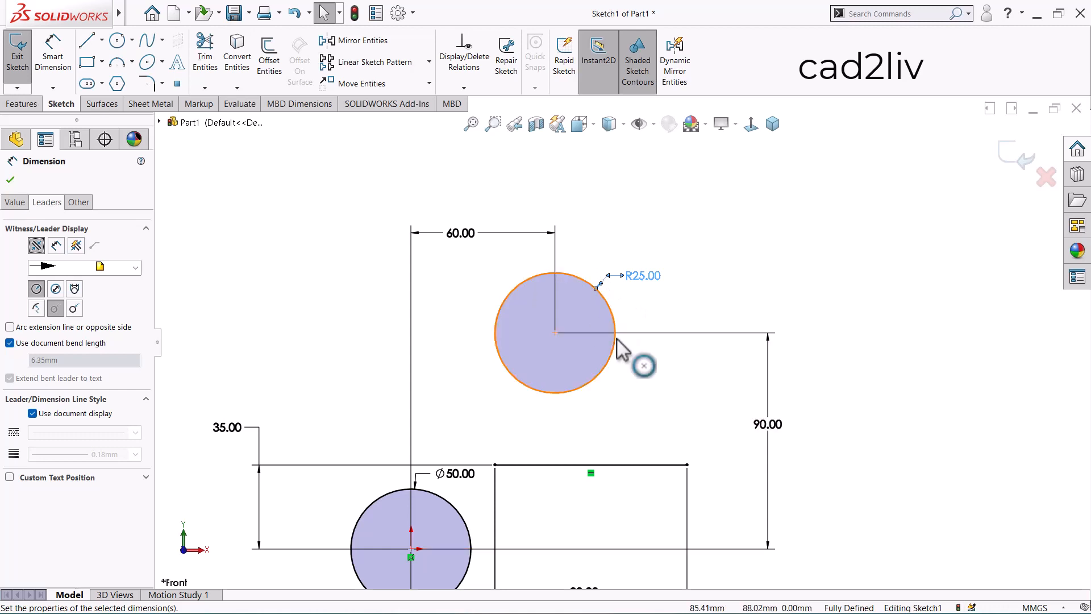
{"action": "left_click", "coordinate": [10, 179]}
Sketch a corner rectangle about 107 by 44 mm in the empty area to the right of the upper circle
{"action": "key", "text": "f"}
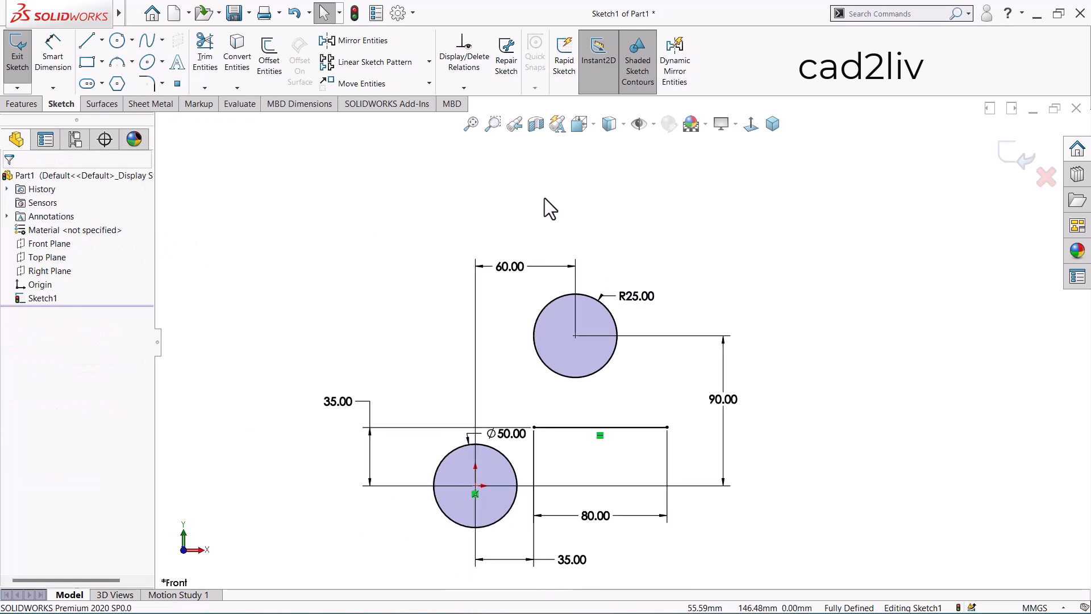
{"action": "scroll", "coordinate": [618, 340], "scroll_direction": "up", "scroll_amount": 1}
{"action": "scroll", "coordinate": [626, 517], "scroll_direction": "down", "scroll_amount": 2}
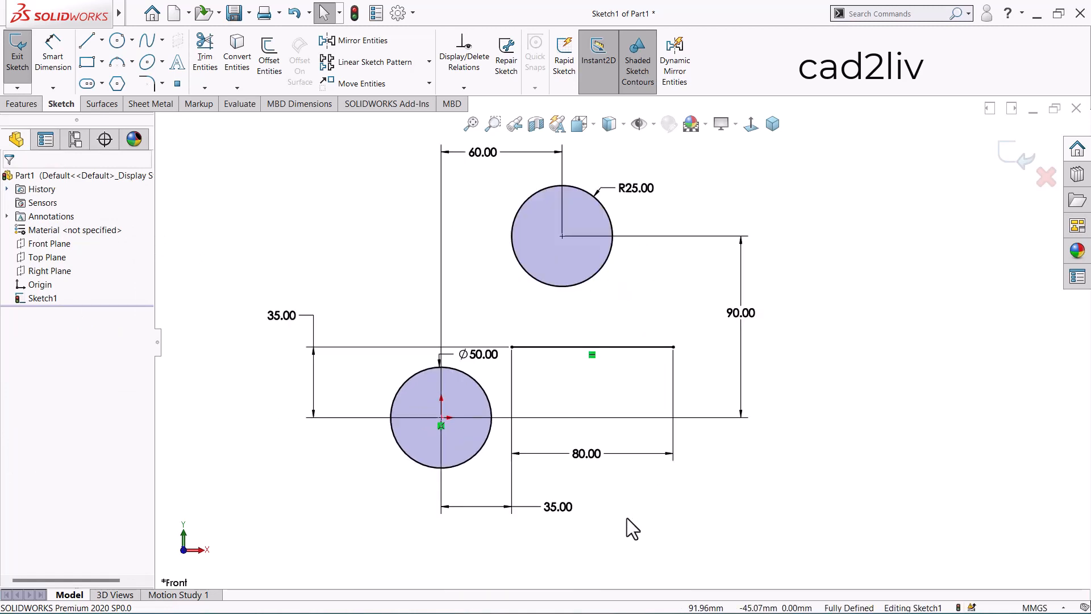
{"action": "scroll", "coordinate": [626, 517], "scroll_direction": "up", "scroll_amount": 1}
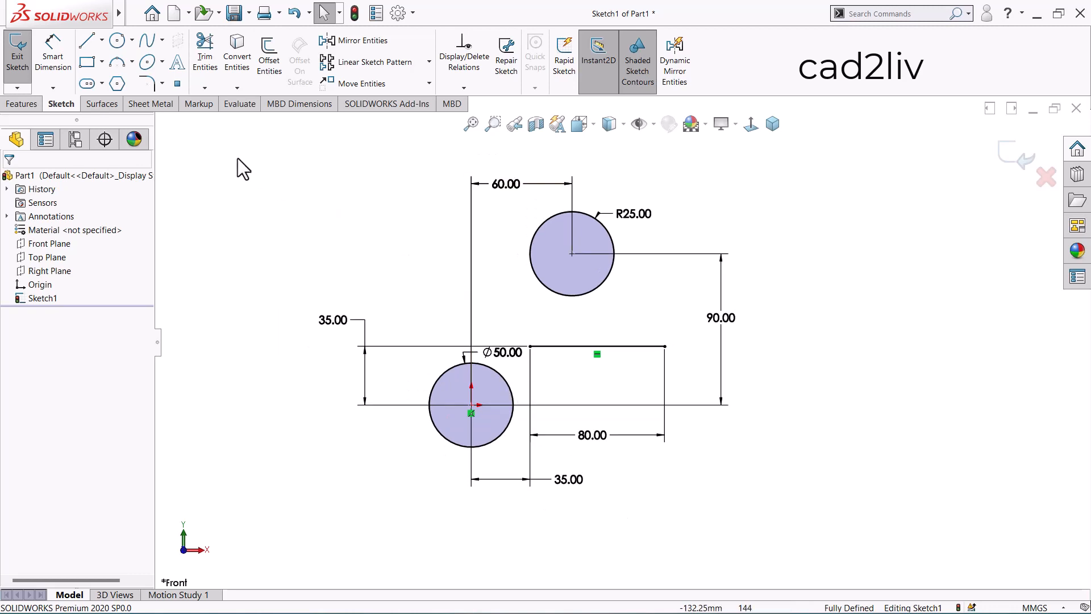
{"action": "left_click", "coordinate": [87, 62]}
{"action": "scroll", "coordinate": [600, 354], "scroll_direction": "up", "scroll_amount": 3}
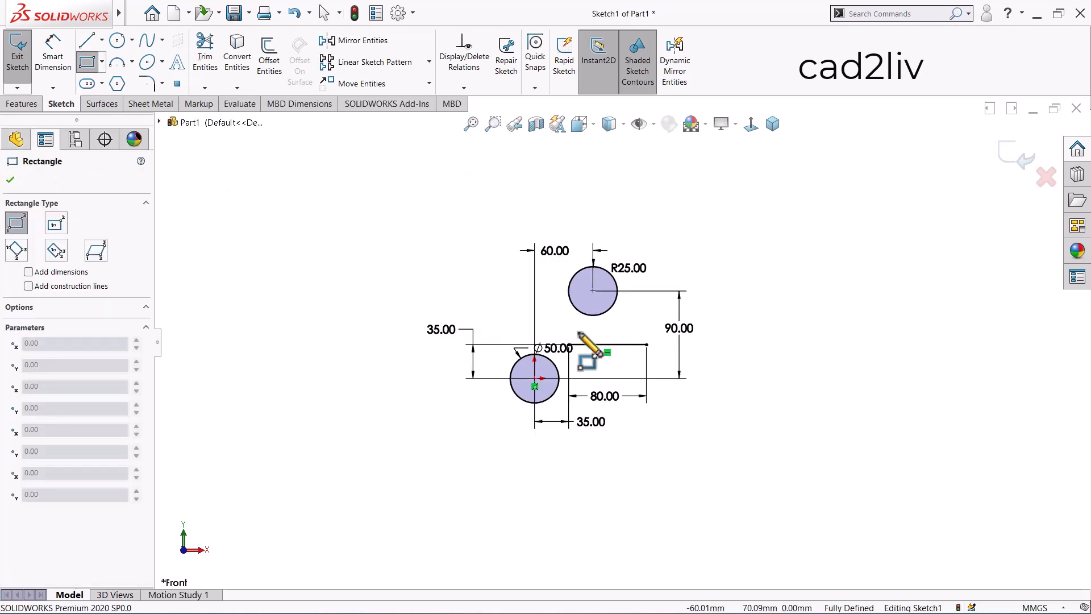
{"action": "scroll", "coordinate": [822, 307], "scroll_direction": "down", "scroll_amount": 3}
{"action": "left_click", "coordinate": [682, 233]}
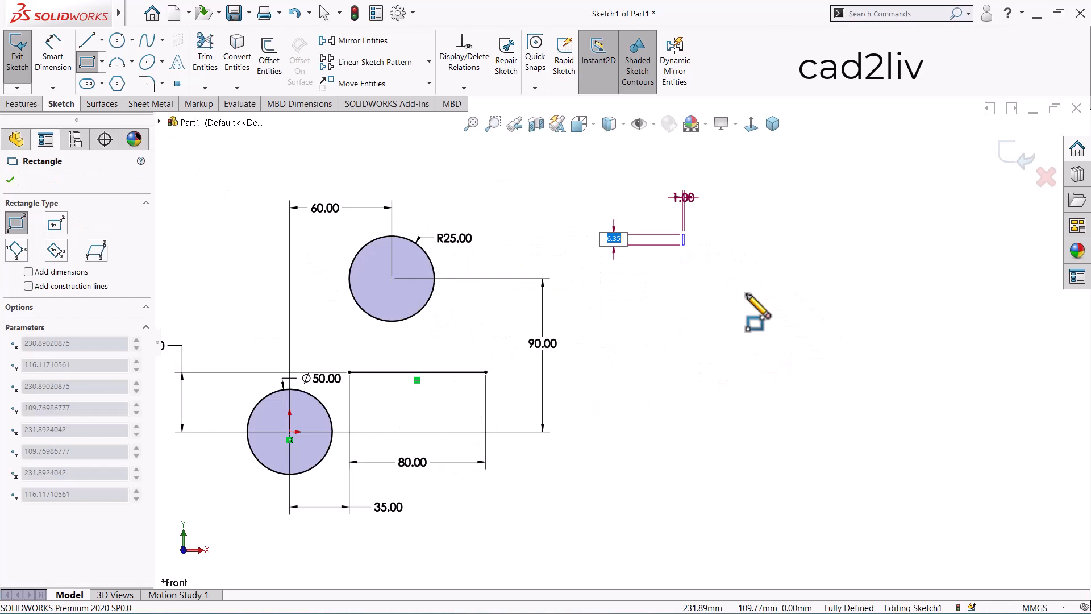
{"action": "left_click", "coordinate": [864, 312]}
{"action": "key", "text": "Escape"}
Dimension the rectangle's right edge with Smart Dimension and set its height to 50 mm
{"action": "scroll", "coordinate": [818, 227], "scroll_direction": "up", "scroll_amount": 1}
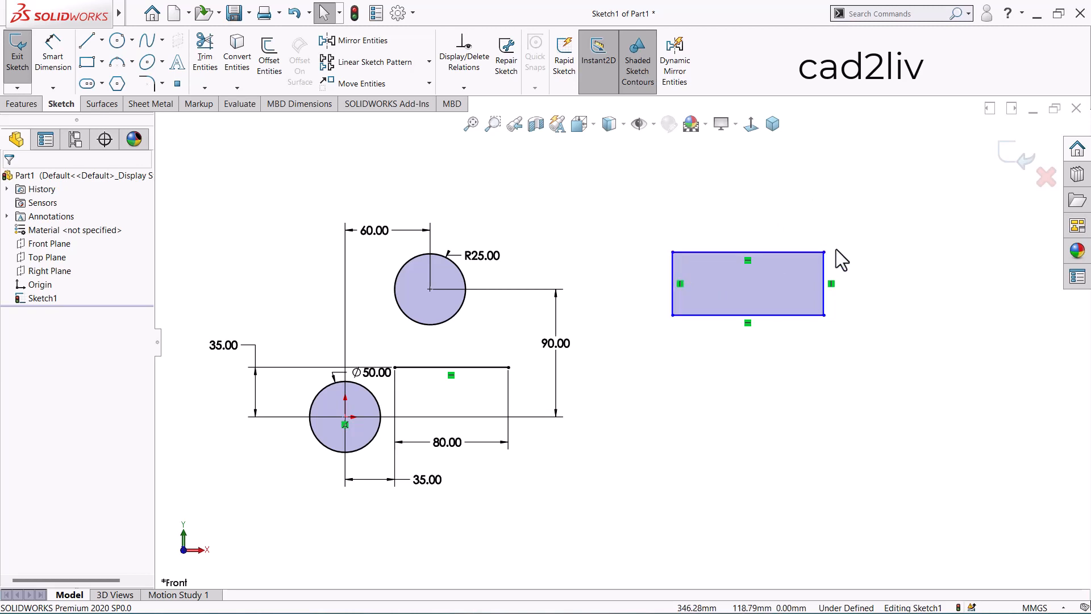
{"action": "right_click", "coordinate": [816, 187]}
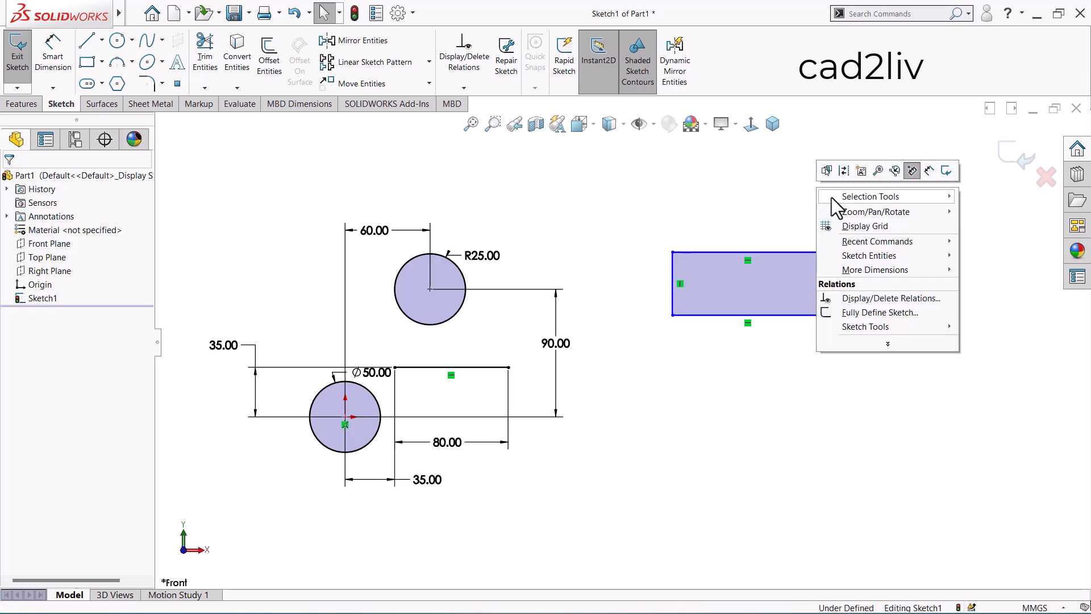
{"action": "left_click", "coordinate": [920, 172]}
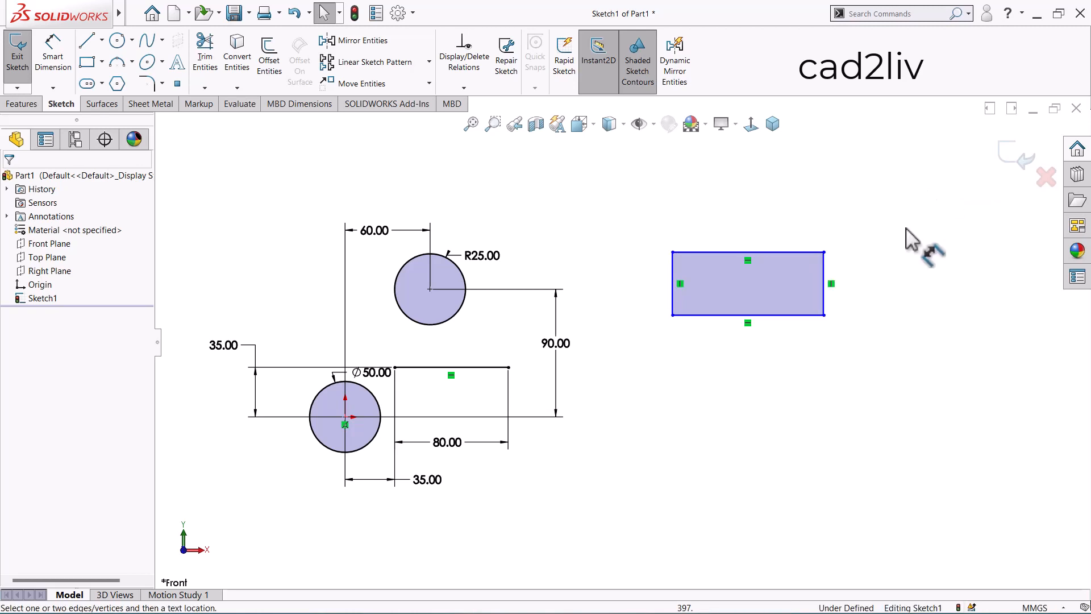
{"action": "left_click", "coordinate": [824, 296]}
{"action": "left_click", "coordinate": [887, 288]}
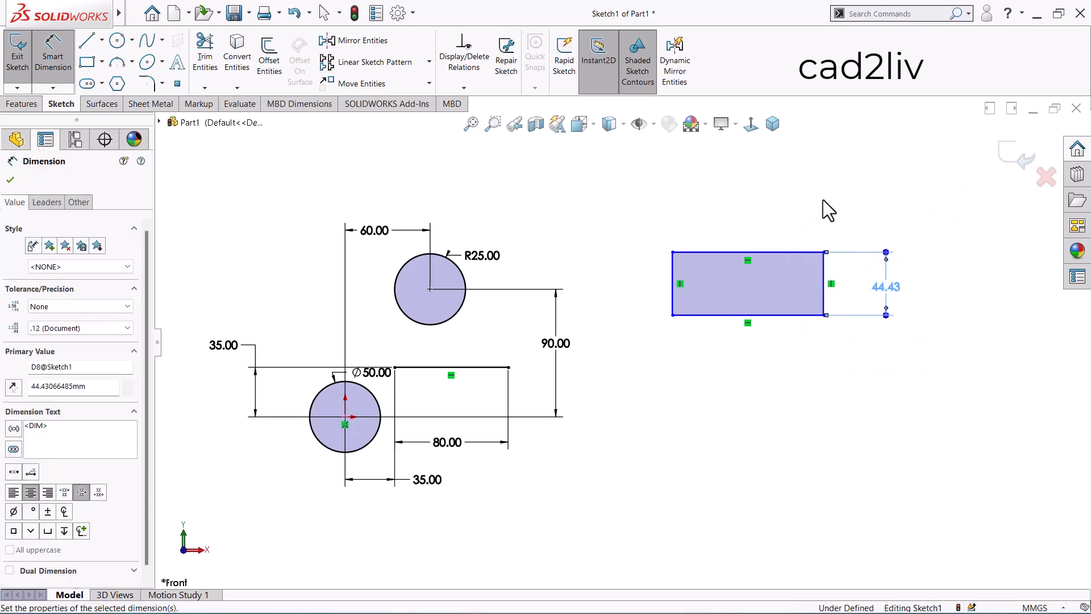
{"action": "type", "text": "50"}
{"action": "key", "text": "Return"}
Dimension the rectangle's top edge and set its width to 110 mm
{"action": "left_click", "coordinate": [778, 244]}
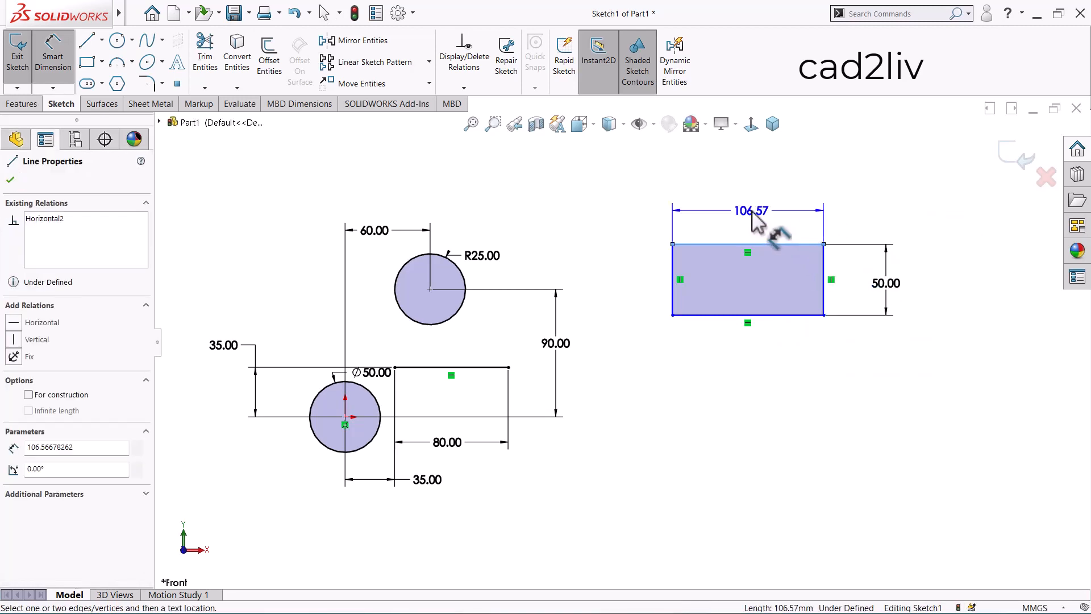
{"action": "left_click", "coordinate": [755, 216]}
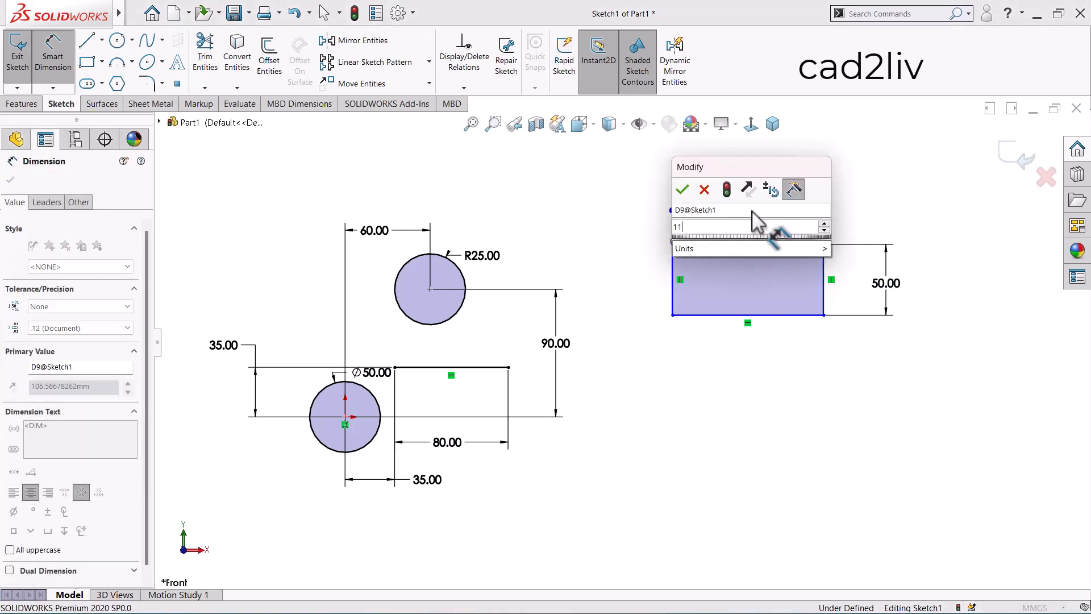
{"action": "type", "text": "110"}
{"action": "key", "text": "Return"}
{"action": "left_click", "coordinate": [734, 363]}
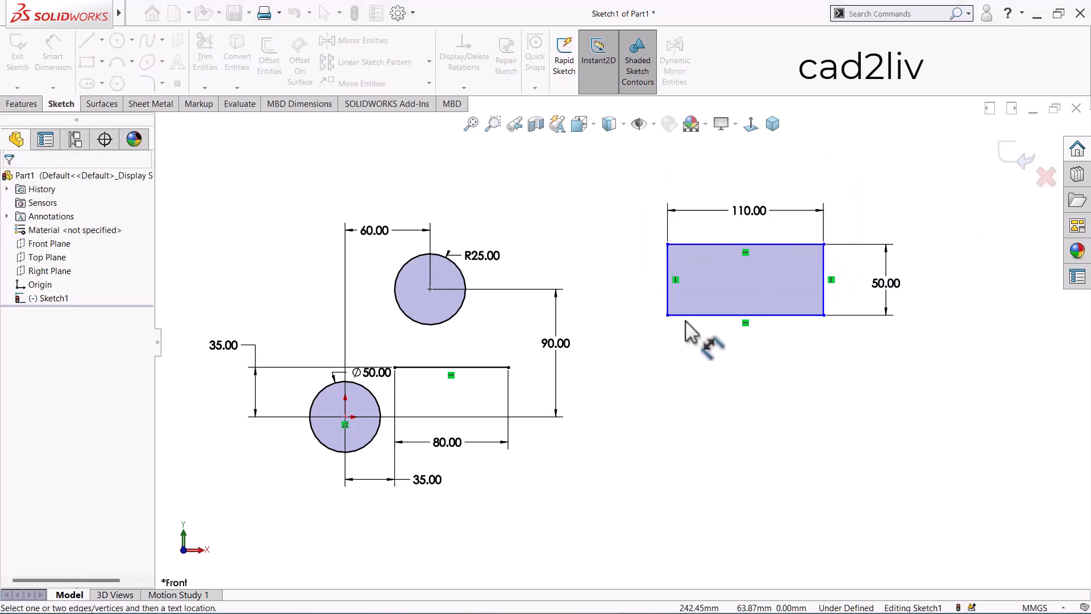
Dimension the horizontal distance from the origin to the rectangle's lower-left corner and set it to 220 mm
{"action": "left_click", "coordinate": [345, 418]}
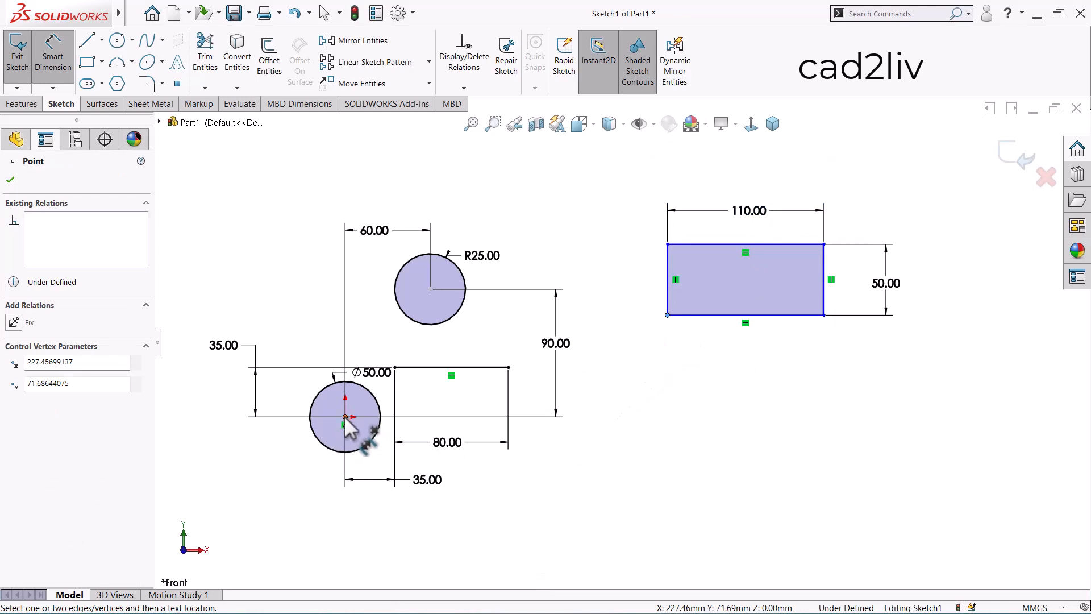
{"action": "left_click", "coordinate": [667, 315]}
{"action": "left_click", "coordinate": [498, 559]}
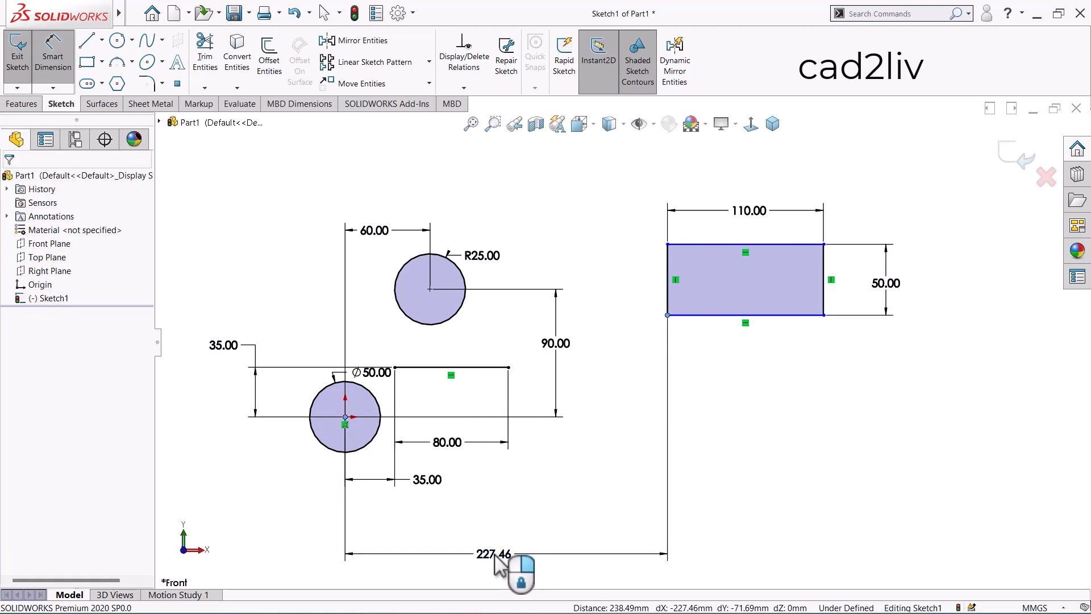
{"action": "key", "text": "Return"}
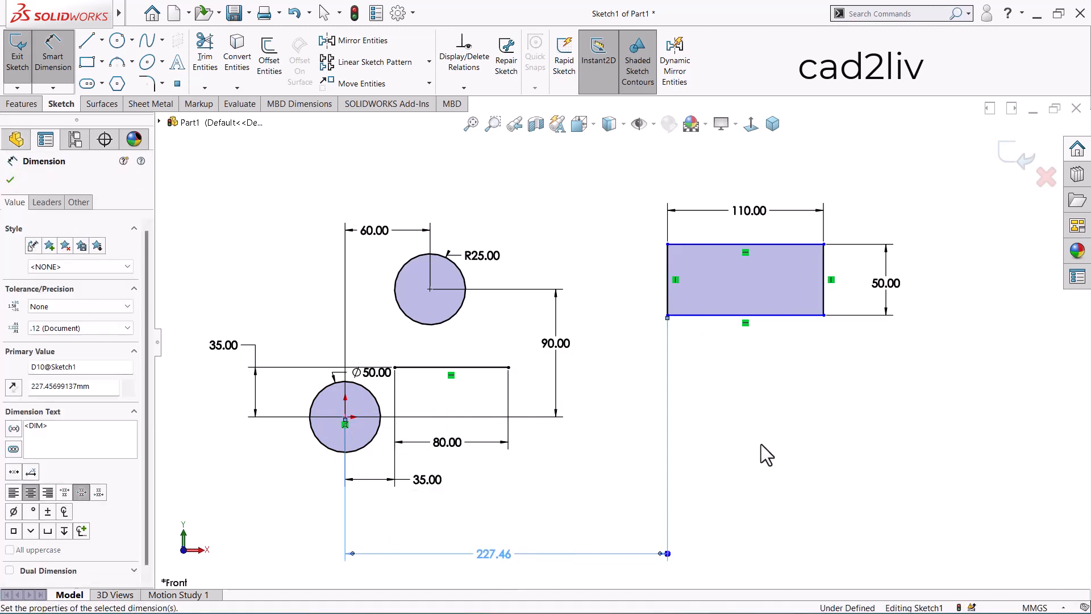
{"action": "left_click", "coordinate": [402, 404]}
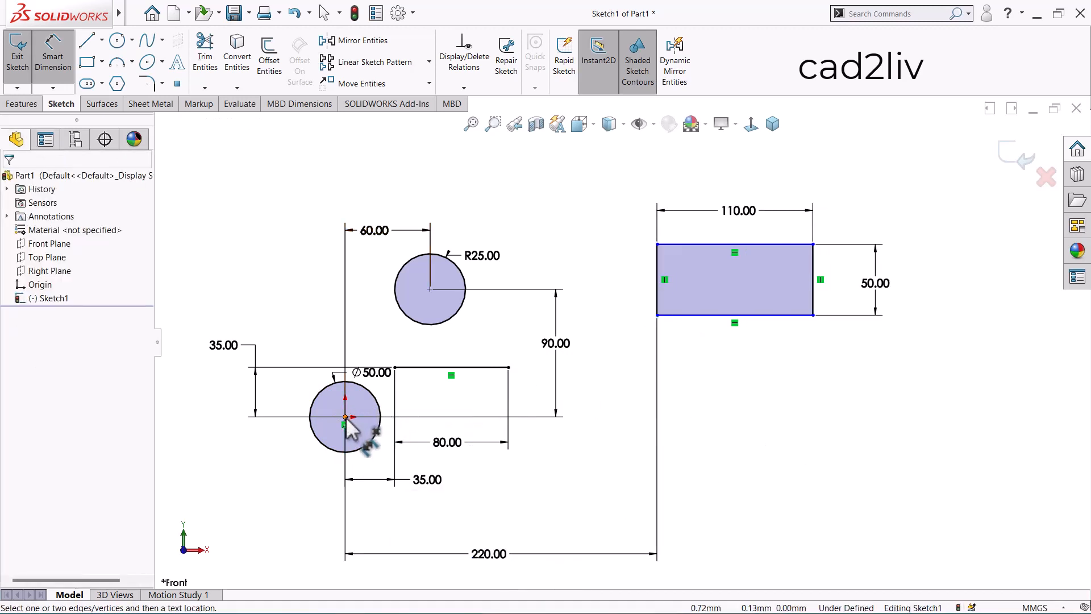
Dimension the vertical distance from the origin to the rectangle's lower-right corner as 80 mm and finish dimensioning
{"action": "left_click", "coordinate": [346, 419]}
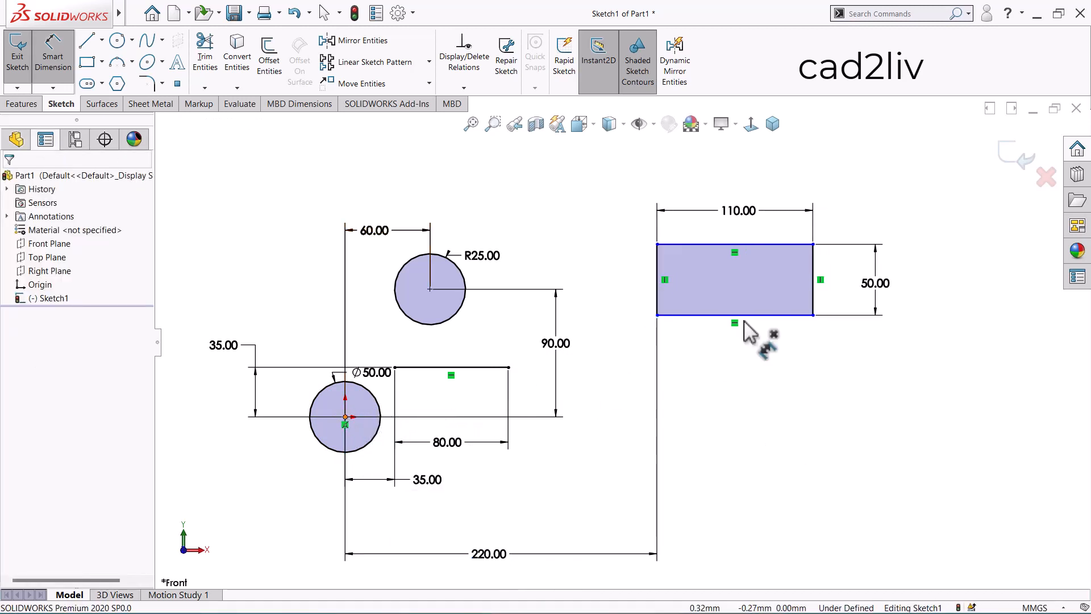
{"action": "left_click", "coordinate": [813, 315]}
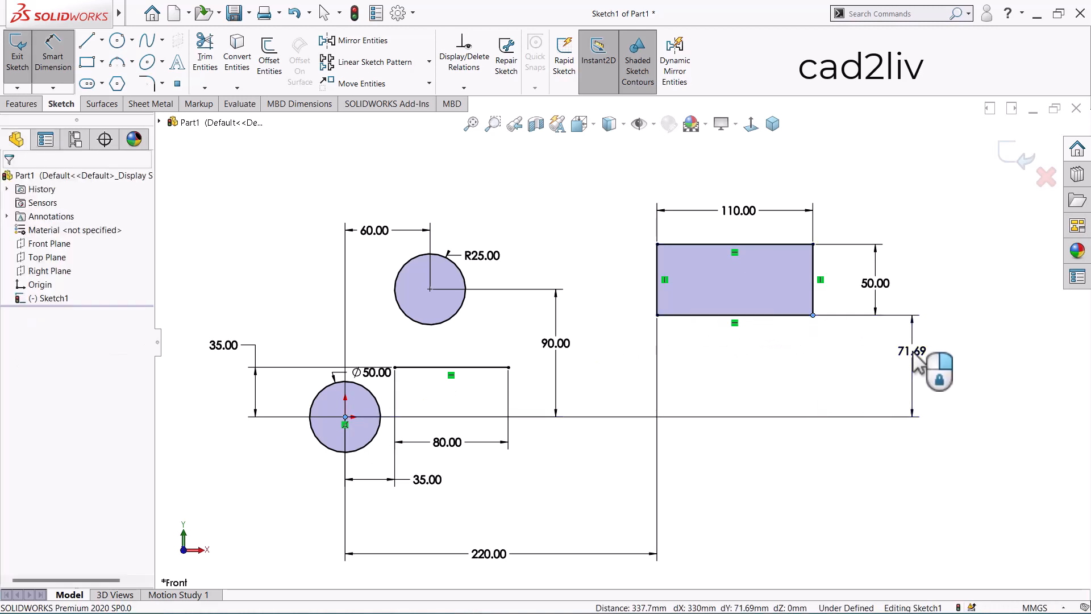
{"action": "left_click", "coordinate": [913, 354]}
{"action": "type", "text": "80"}
{"action": "key", "text": "Return"}
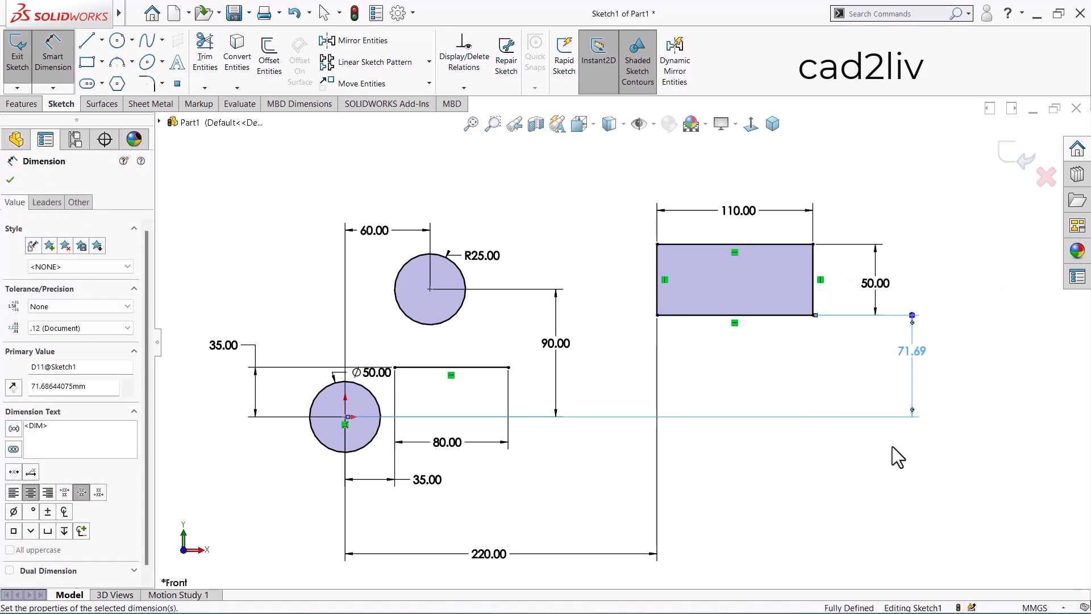
{"action": "left_click", "coordinate": [892, 445]}
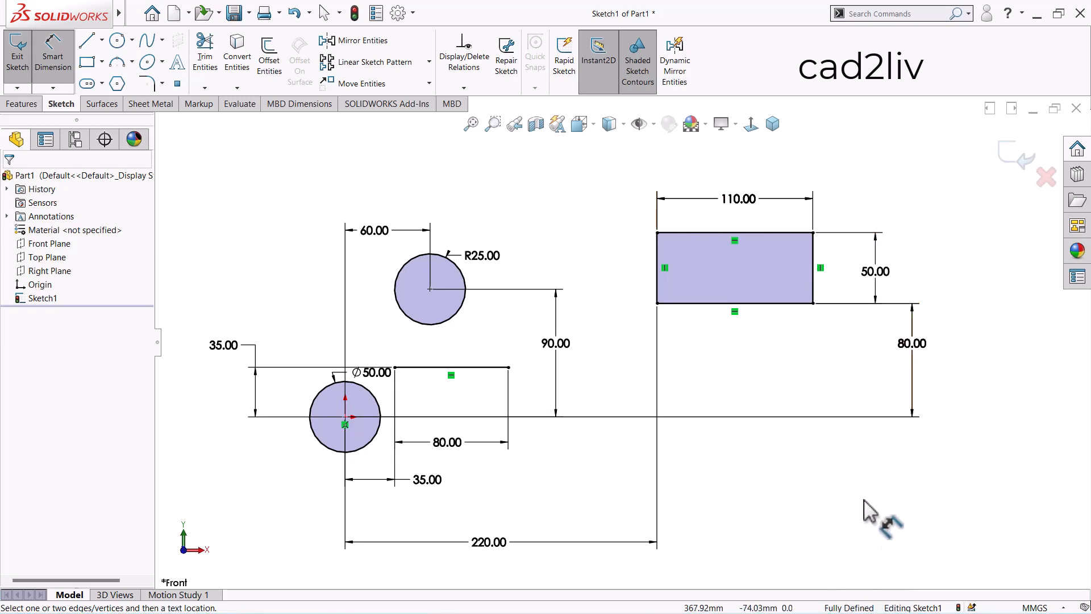
{"action": "key", "text": "Escape"}
Sketch a tilted 3 Point Corner Rectangle of about 65 by 168 mm in the empty area above the circles
{"action": "key", "text": "f"}
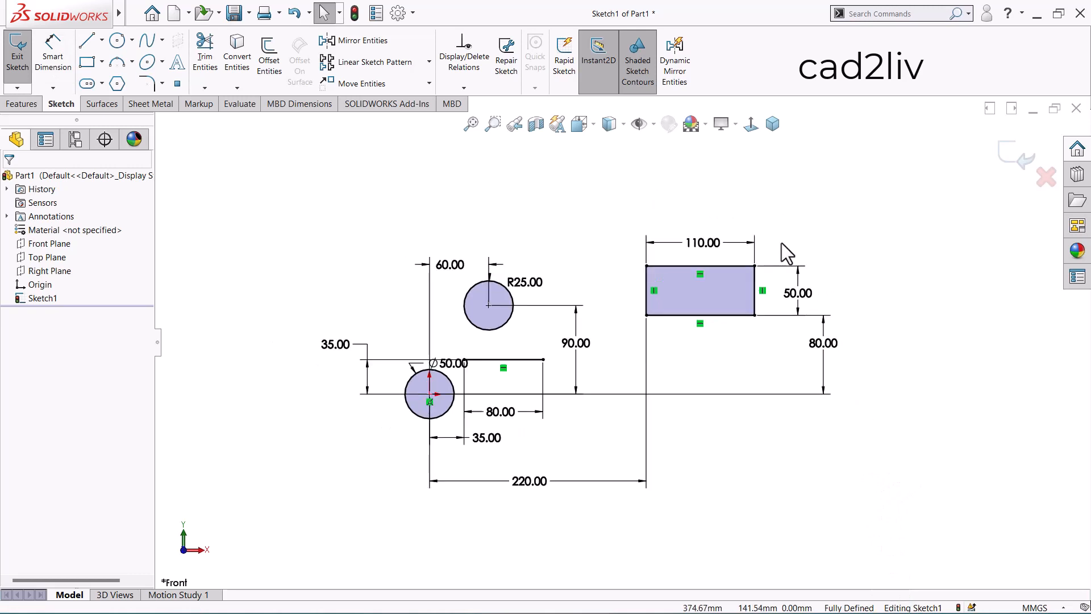
{"action": "scroll", "coordinate": [767, 239], "scroll_direction": "down", "scroll_amount": 1}
{"action": "left_click", "coordinate": [102, 63]}
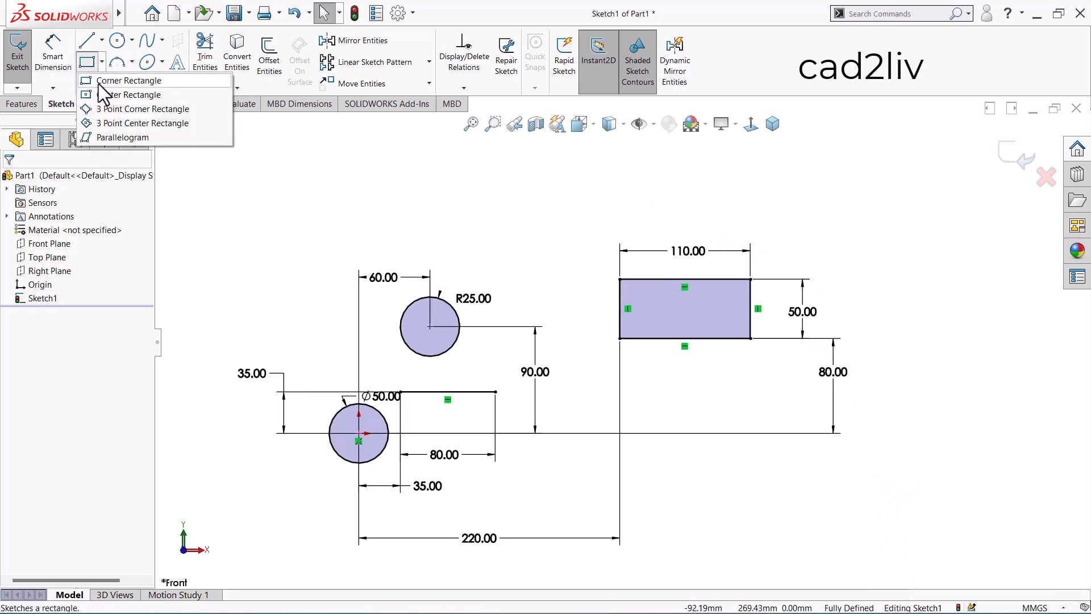
{"action": "left_click", "coordinate": [113, 109]}
{"action": "scroll", "coordinate": [637, 415], "scroll_direction": "up", "scroll_amount": 2}
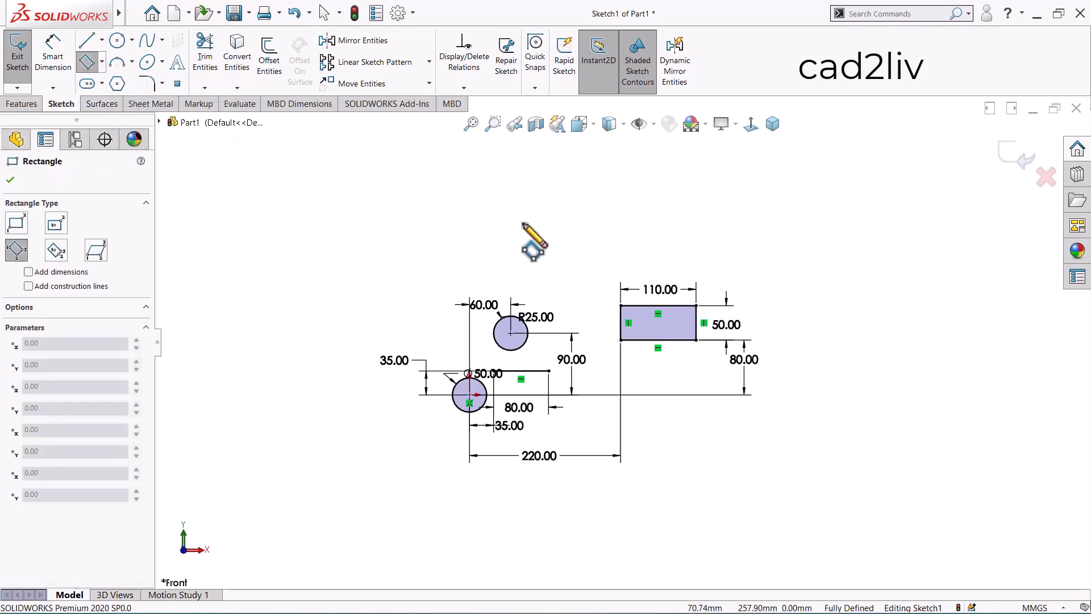
{"action": "scroll", "coordinate": [514, 267], "scroll_direction": "down", "scroll_amount": 1}
{"action": "left_click", "coordinate": [509, 254]}
{"action": "left_click", "coordinate": [555, 297]}
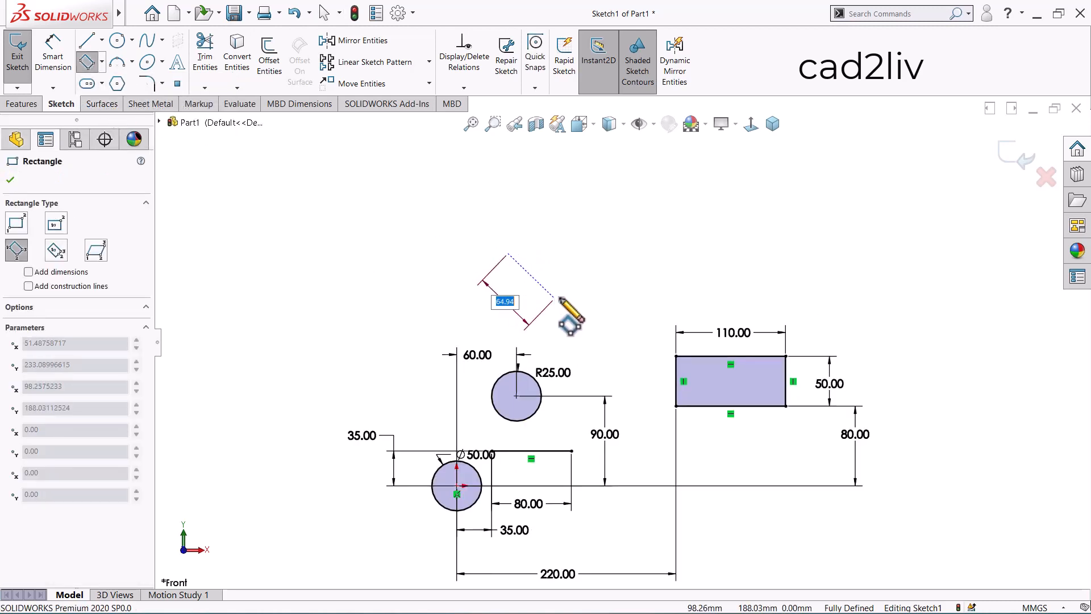
{"action": "left_click", "coordinate": [671, 178]}
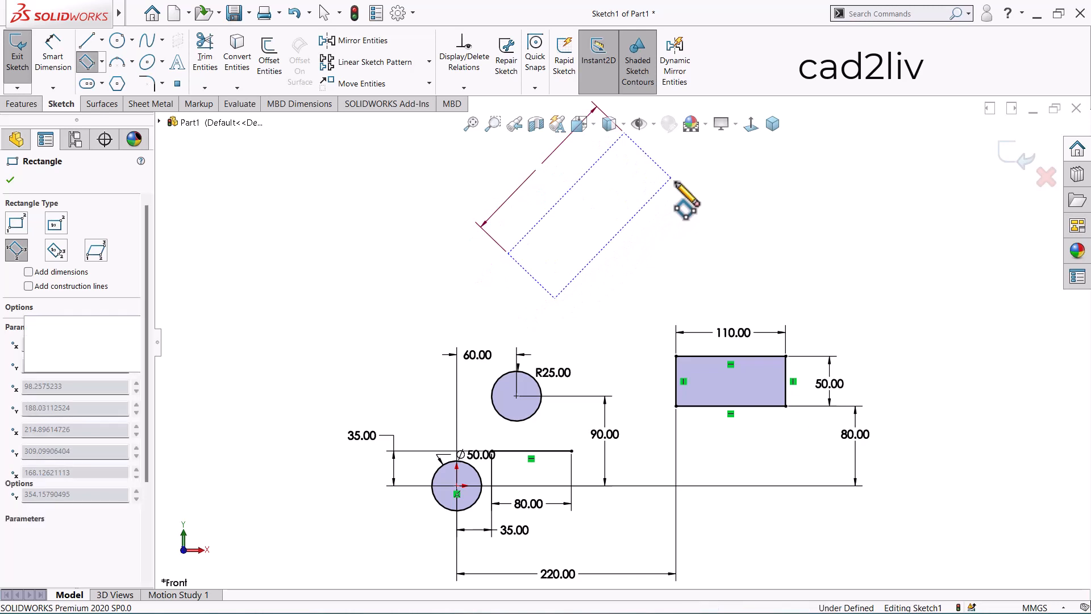
{"action": "key", "text": "Escape"}
{"action": "scroll", "coordinate": [669, 261], "scroll_direction": "up", "scroll_amount": 2}
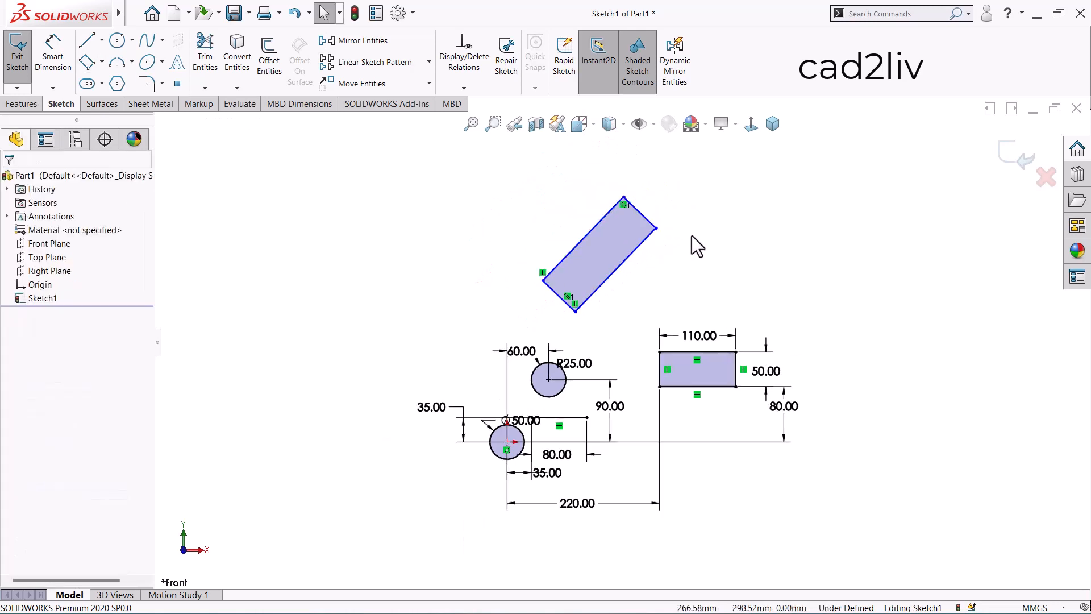
Dimension the angle between the tilted rectangle's lower-right long edge and the horizontal, set it to 50°, and finish dimensioning
{"action": "scroll", "coordinate": [690, 235], "scroll_direction": "down", "scroll_amount": 2}
{"action": "right_click", "coordinate": [710, 217]}
{"action": "left_click", "coordinate": [805, 199]}
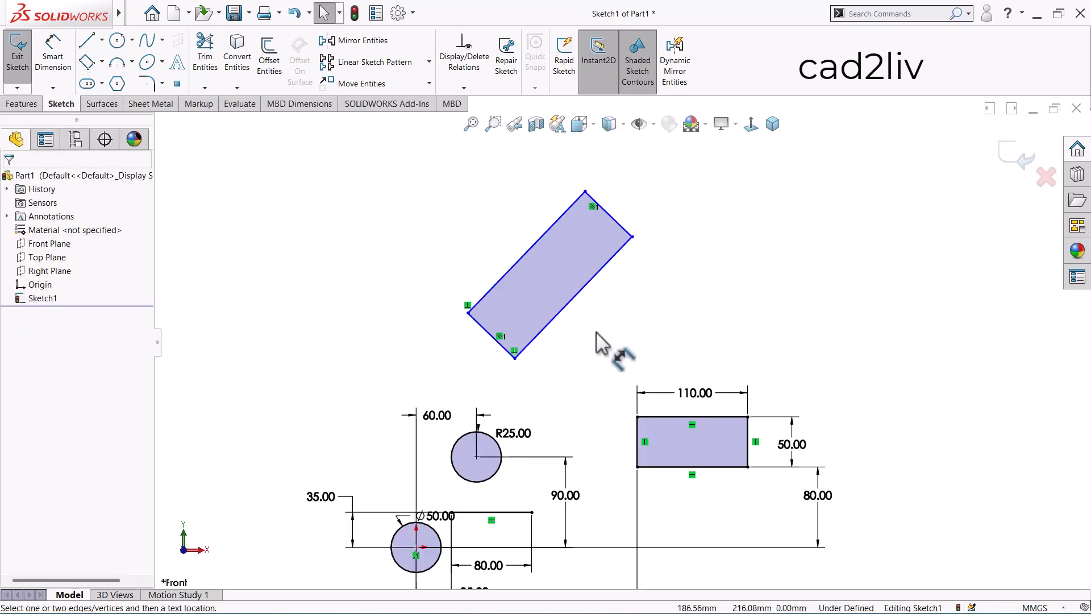
{"action": "left_click", "coordinate": [548, 325]}
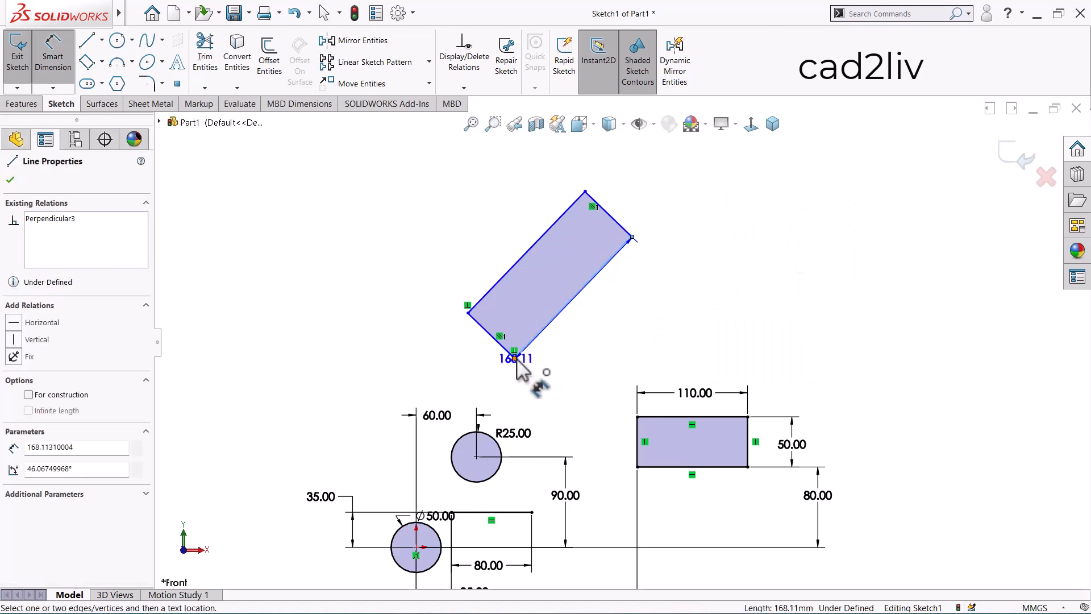
{"action": "left_click", "coordinate": [515, 359]}
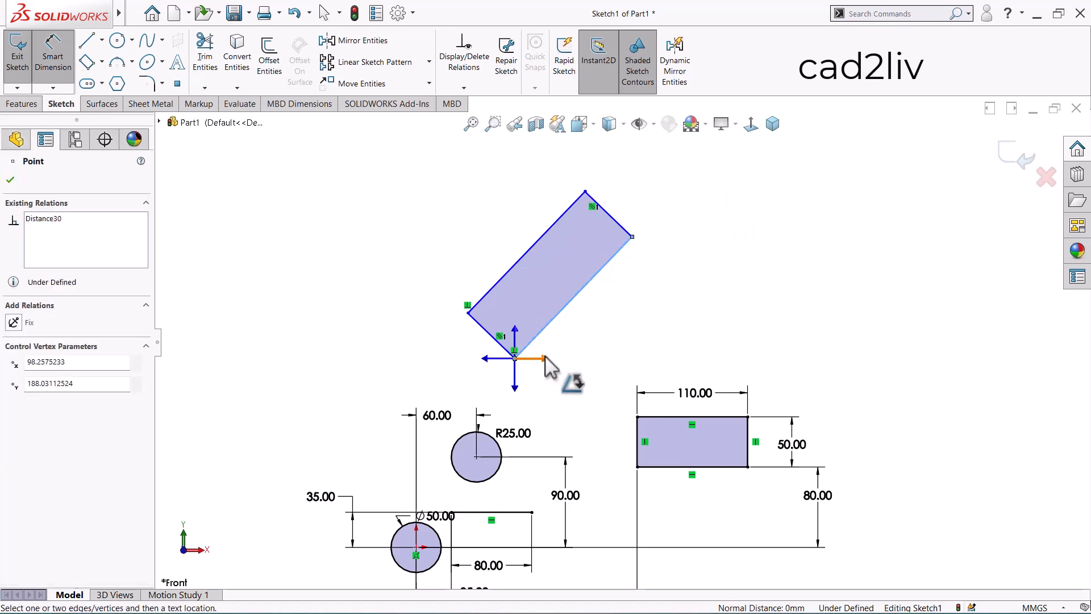
{"action": "left_click", "coordinate": [545, 358]}
{"action": "left_click", "coordinate": [560, 355]}
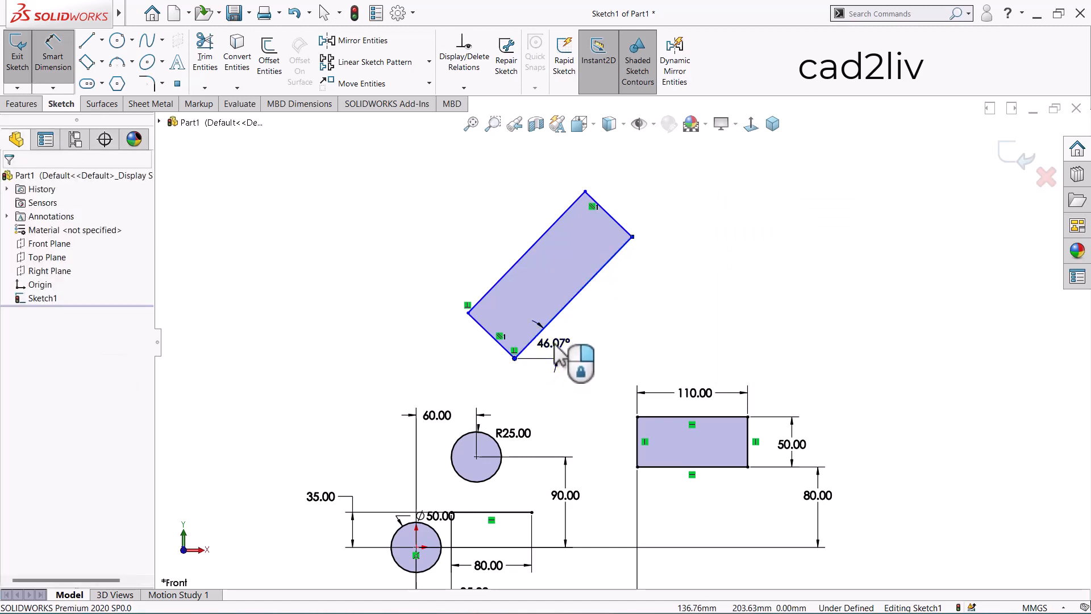
{"action": "type", "text": "50"}
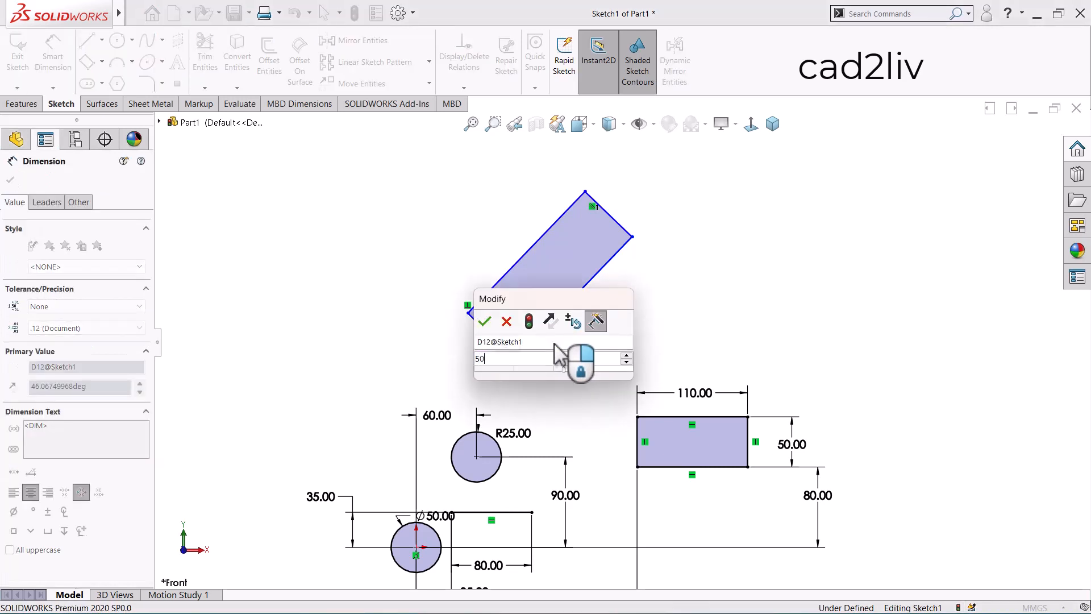
{"action": "key", "text": "Return"}
{"action": "left_click", "coordinate": [622, 281]}
{"action": "scroll", "coordinate": [623, 280], "scroll_direction": "up", "scroll_amount": 2}
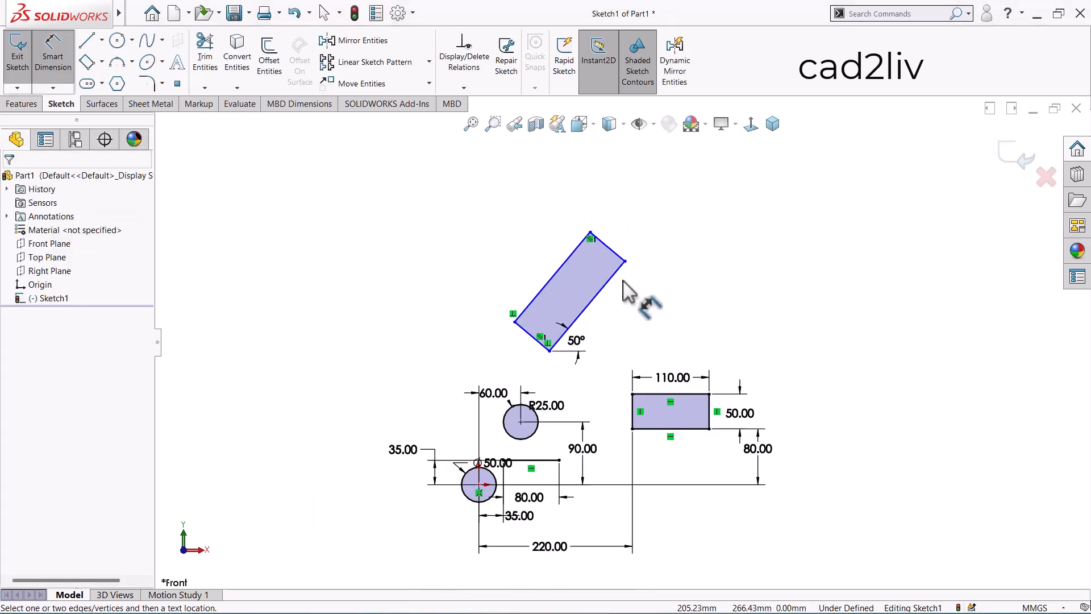
{"action": "scroll", "coordinate": [593, 420], "scroll_direction": "down", "scroll_amount": 2}
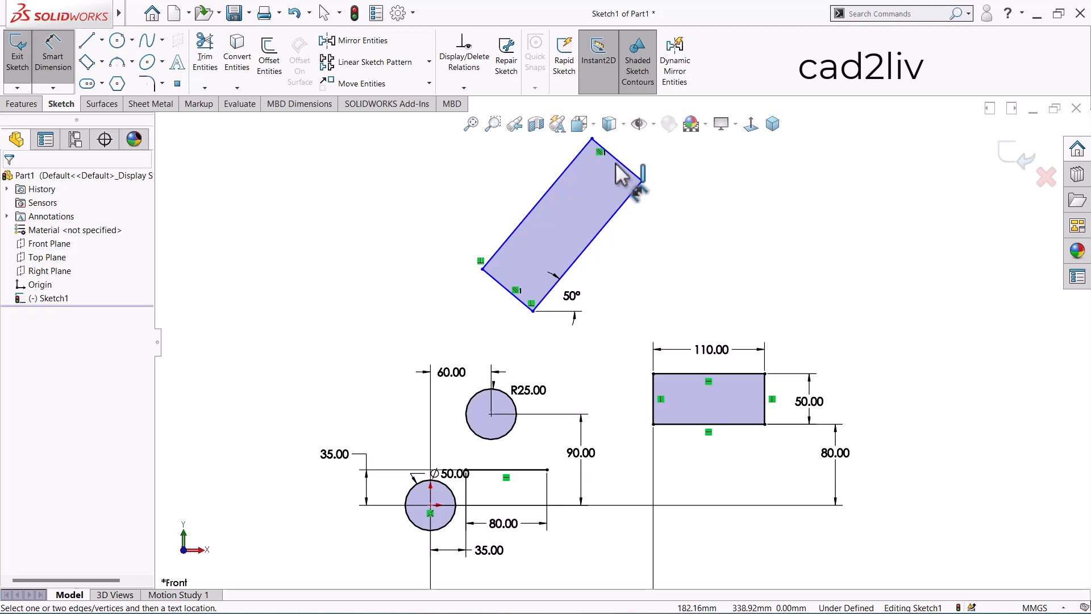
{"action": "scroll", "coordinate": [628, 212], "scroll_direction": "up", "scroll_amount": 1}
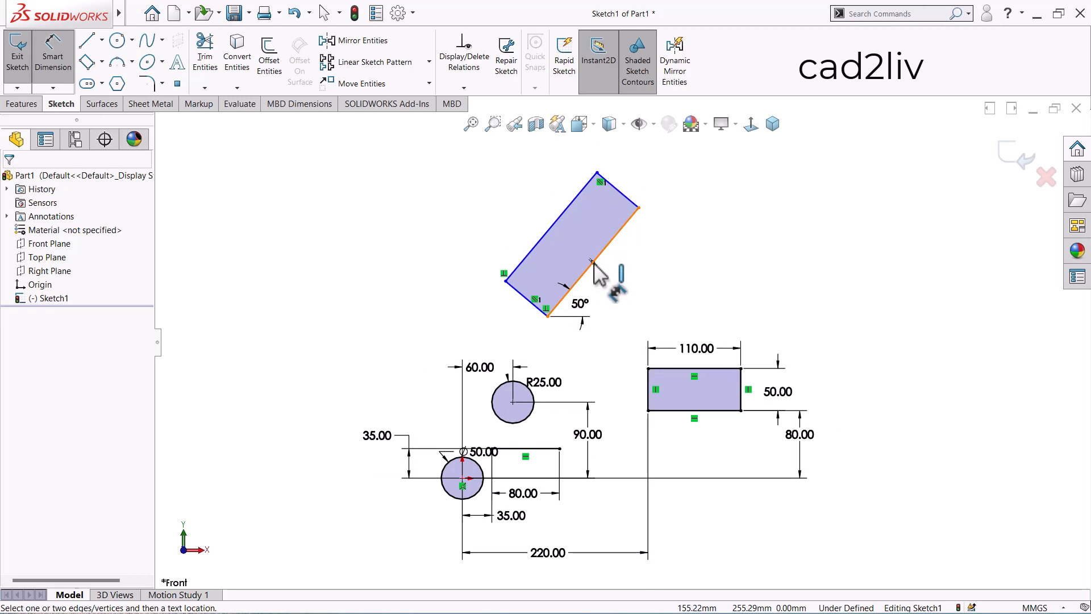
{"action": "key", "text": "Escape"}
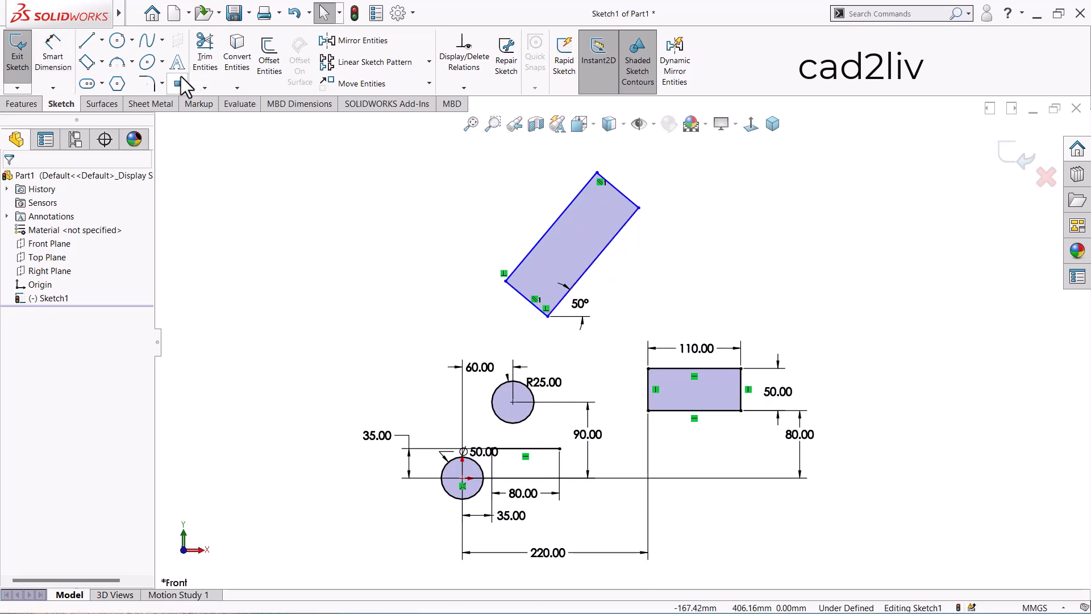
Sketch a 3 Point Arc with a radius of about 137 mm above and to the right of the 110 mm wide rectangle
{"action": "left_click", "coordinate": [117, 62]}
{"action": "key", "text": "f"}
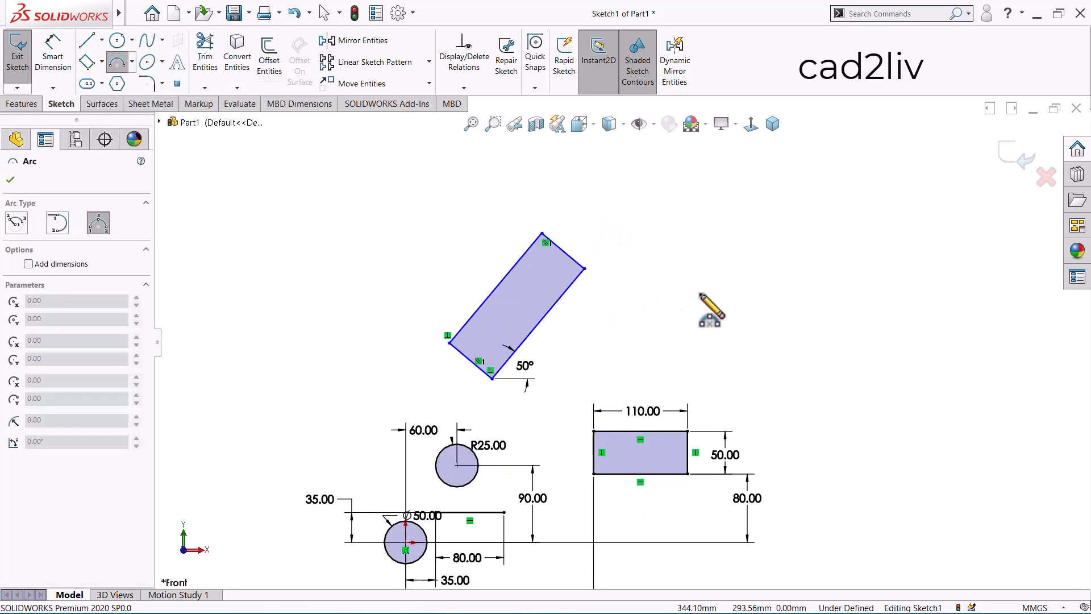
{"action": "left_click", "coordinate": [699, 298]}
{"action": "left_click", "coordinate": [848, 312]}
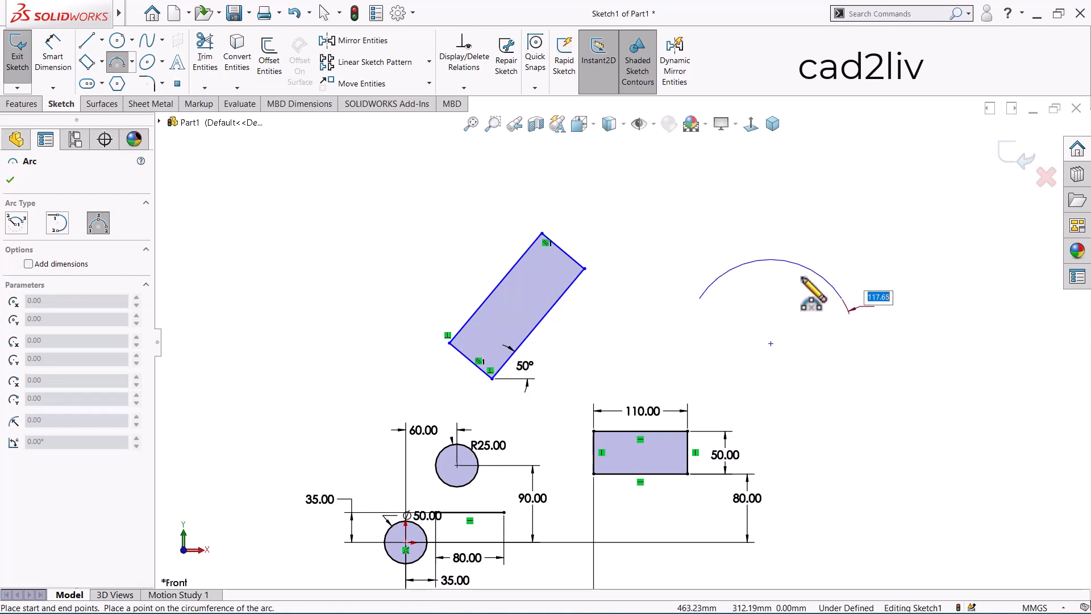
{"action": "left_click", "coordinate": [795, 277]}
{"action": "key", "text": "Escape"}
{"action": "key", "text": "z"}
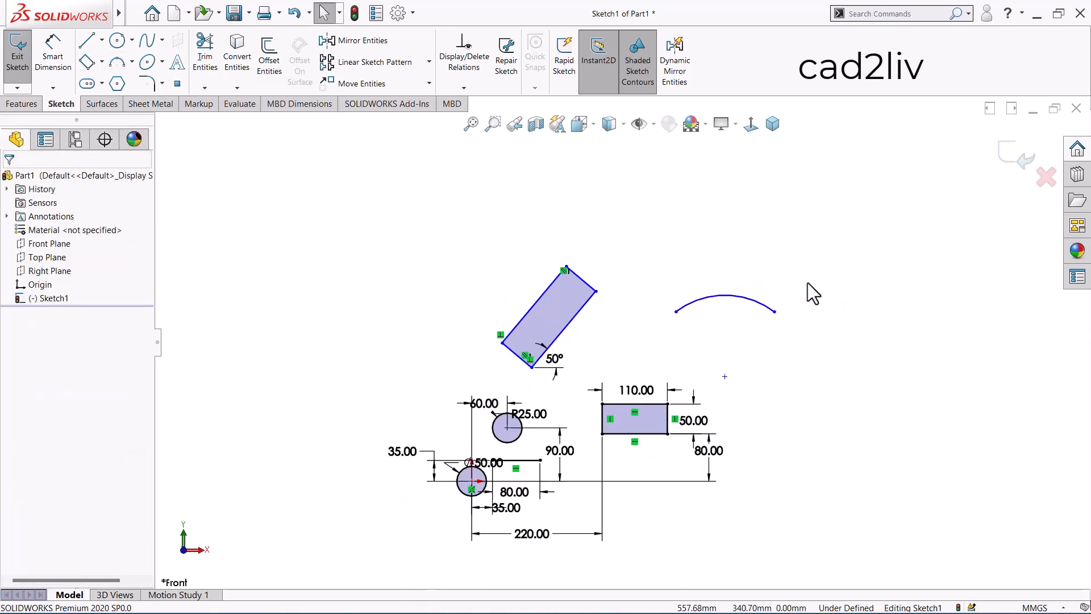
{"action": "scroll", "coordinate": [797, 366], "scroll_direction": "down", "scroll_amount": 2}
{"action": "scroll", "coordinate": [809, 349], "scroll_direction": "up", "scroll_amount": 1}
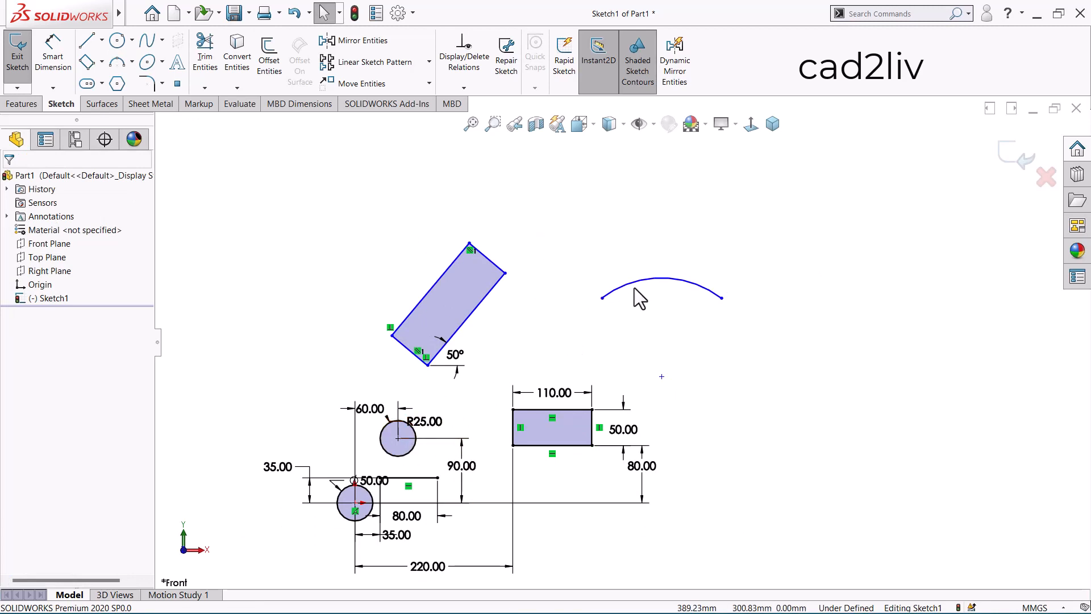
Dimension the arc with Smart Dimension and set its radius to 110 mm
{"action": "right_click", "coordinate": [632, 237]}
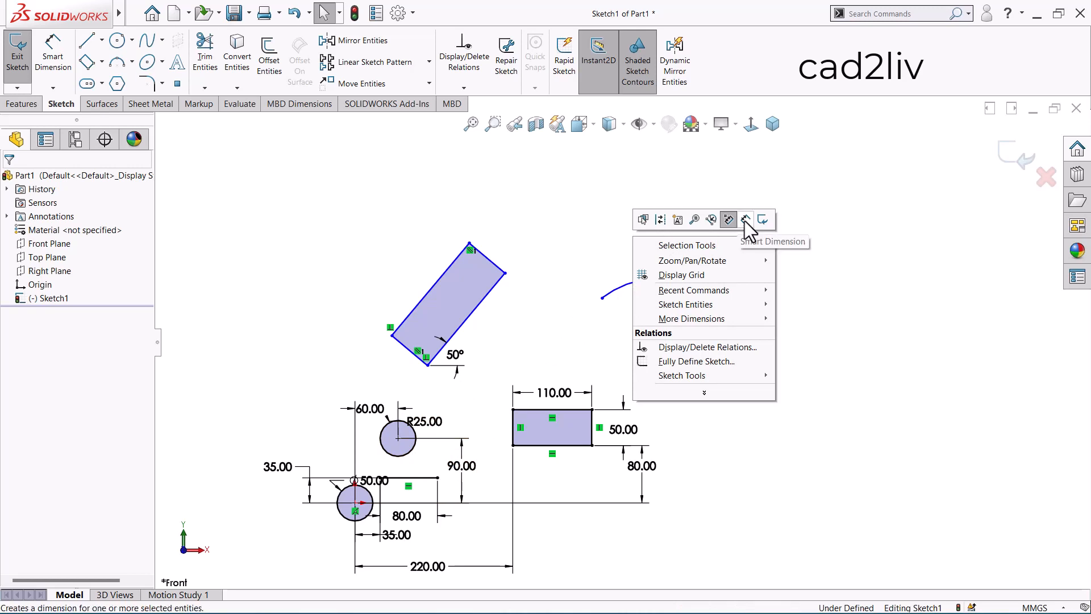
{"action": "left_click", "coordinate": [743, 220]}
{"action": "left_click", "coordinate": [709, 289]}
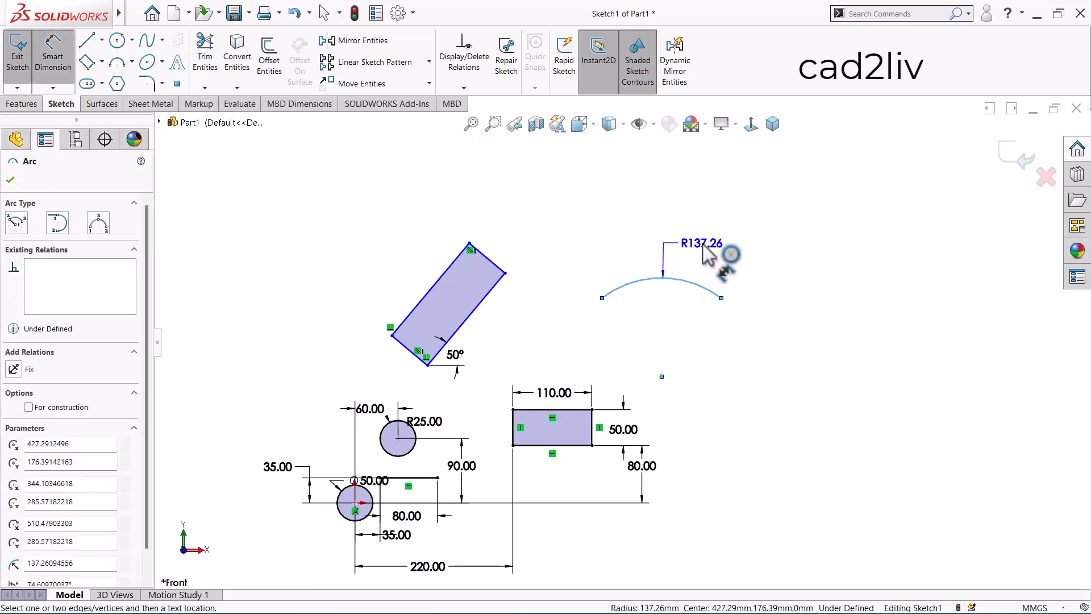
{"action": "left_click", "coordinate": [704, 253]}
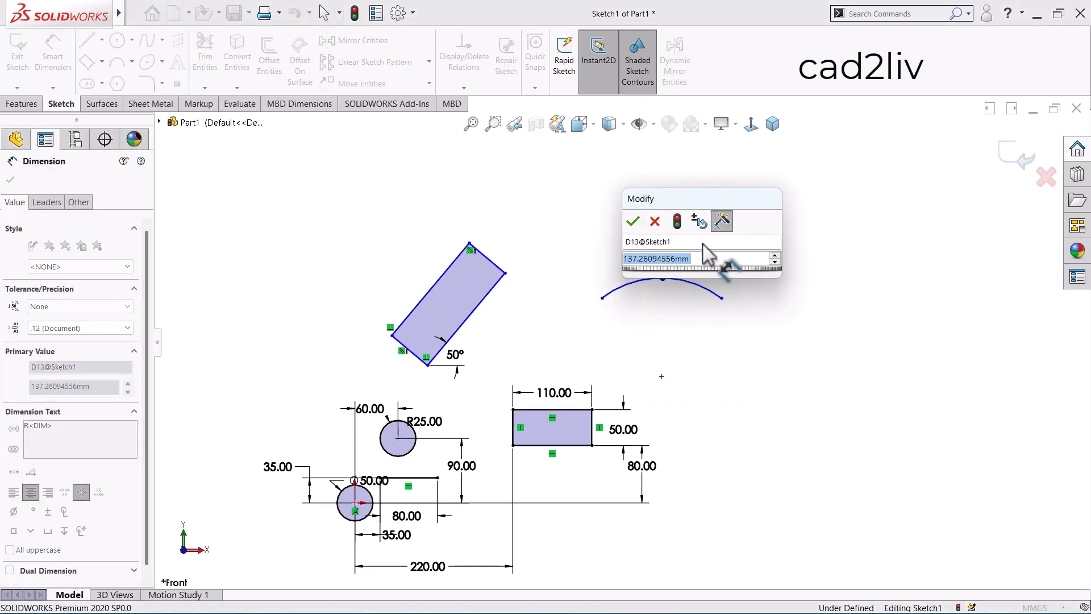
{"action": "type", "text": "110"}
{"action": "key", "text": "Return"}
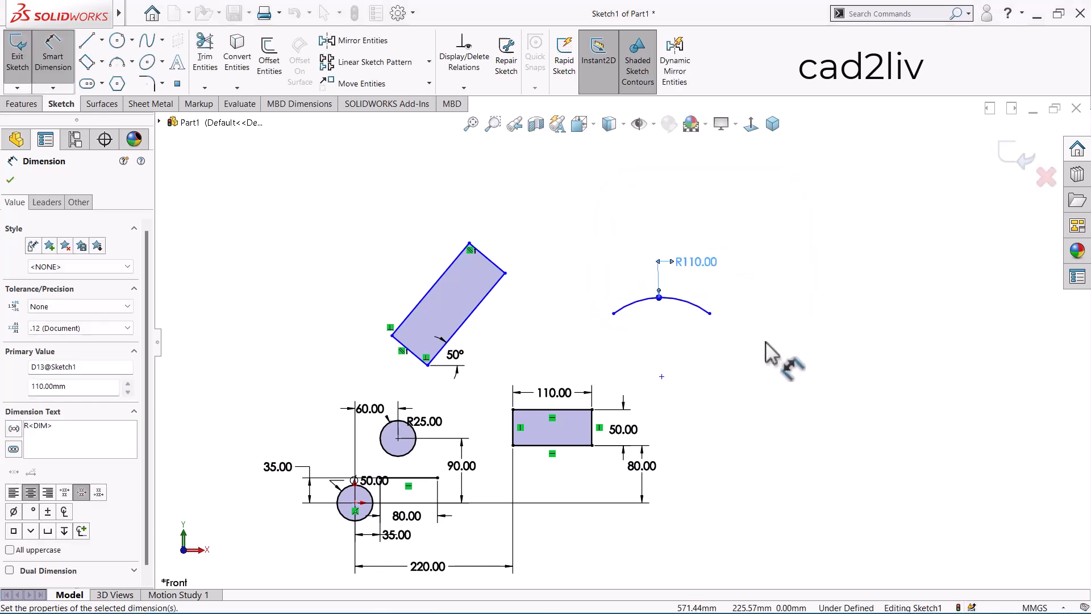
{"action": "left_click", "coordinate": [741, 375]}
Dimension the horizontal distance from the origin to the arc's center point and set it to 410 mm
{"action": "scroll", "coordinate": [761, 322], "scroll_direction": "up", "scroll_amount": 2}
{"action": "scroll", "coordinate": [579, 468], "scroll_direction": "down", "scroll_amount": 1}
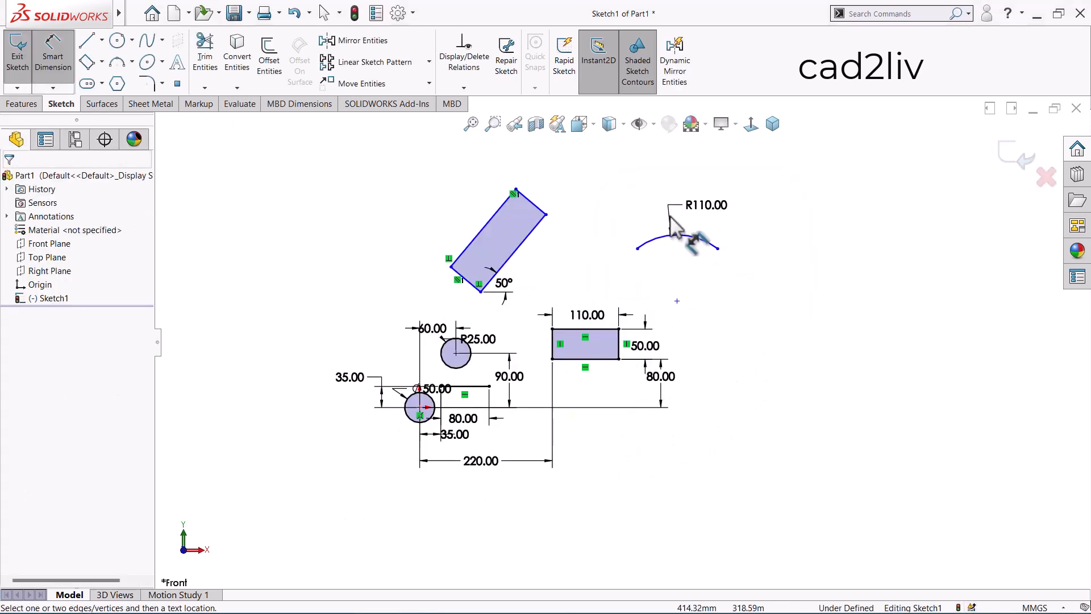
{"action": "left_click", "coordinate": [676, 301]}
{"action": "left_click", "coordinate": [420, 408]}
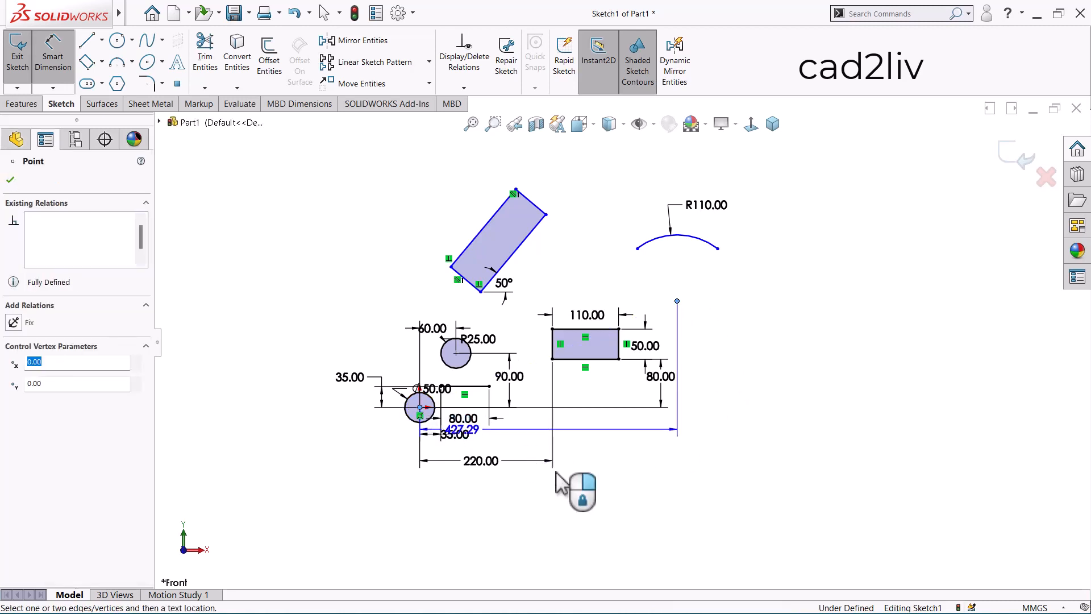
{"action": "left_click", "coordinate": [544, 529]}
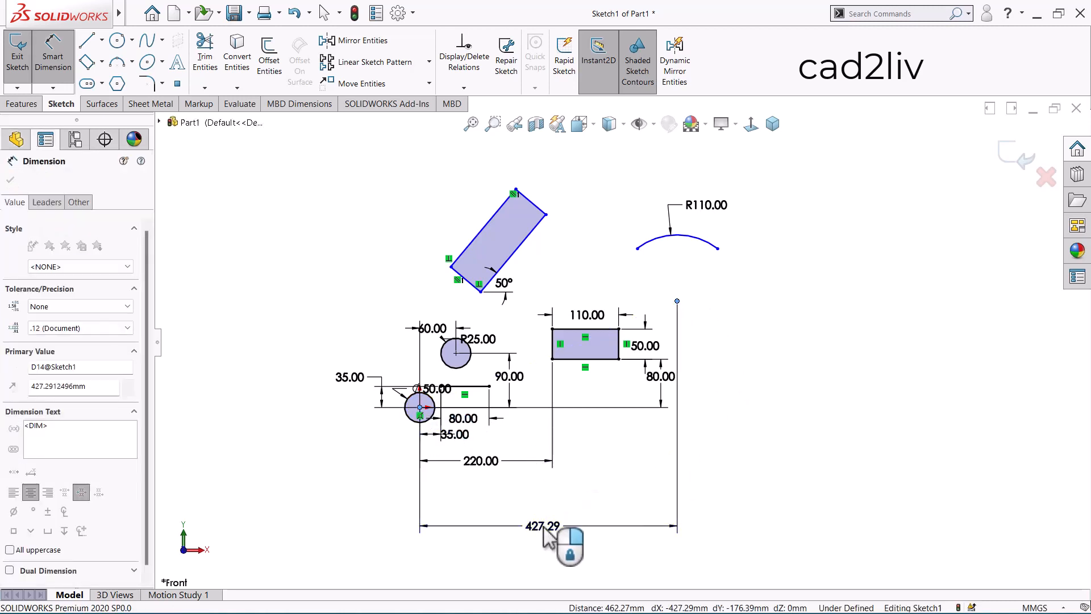
{"action": "key", "text": "Return"}
{"action": "left_click", "coordinate": [784, 443]}
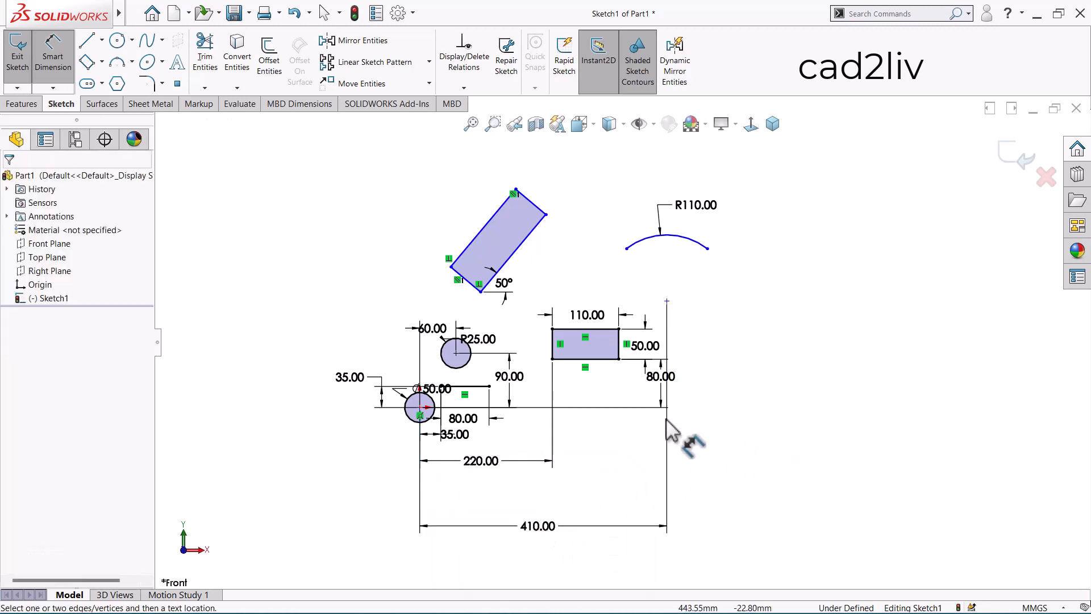
Dimension the vertical distance from the origin to the arc's center point, set it to 120 mm, and finish dimensioning
{"action": "left_click", "coordinate": [420, 407]}
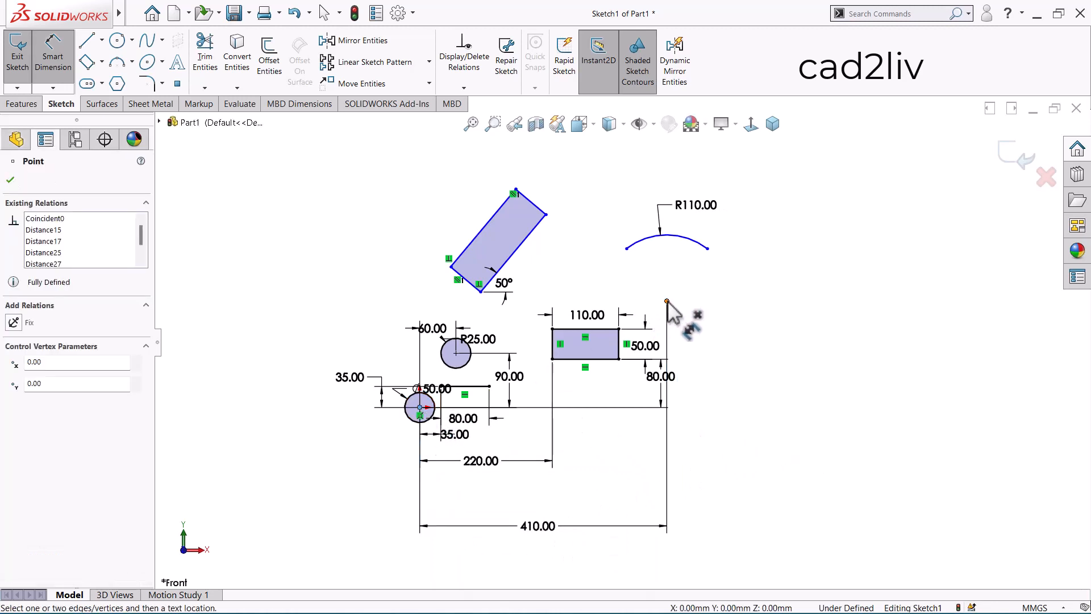
{"action": "left_click", "coordinate": [666, 300]}
{"action": "left_click", "coordinate": [810, 377]}
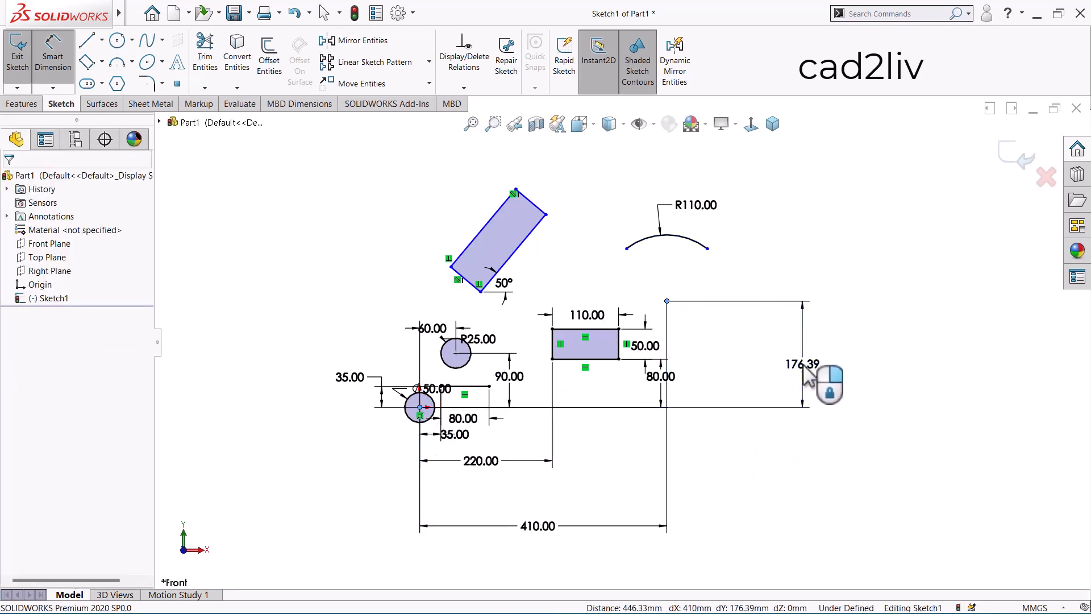
{"action": "type", "text": "120"}
{"action": "key", "text": "Return"}
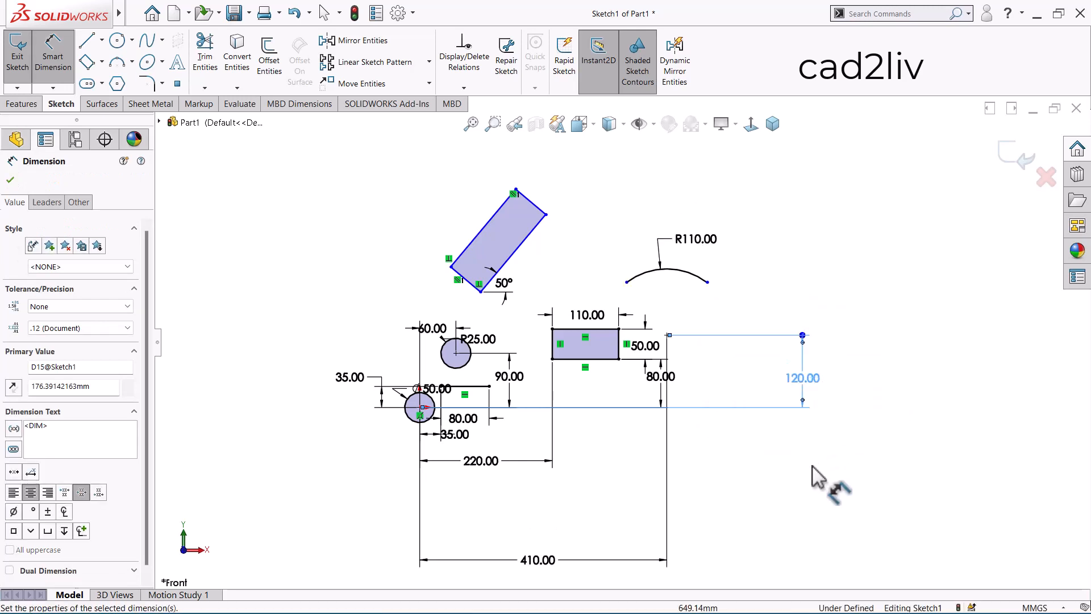
{"action": "left_click", "coordinate": [812, 468]}
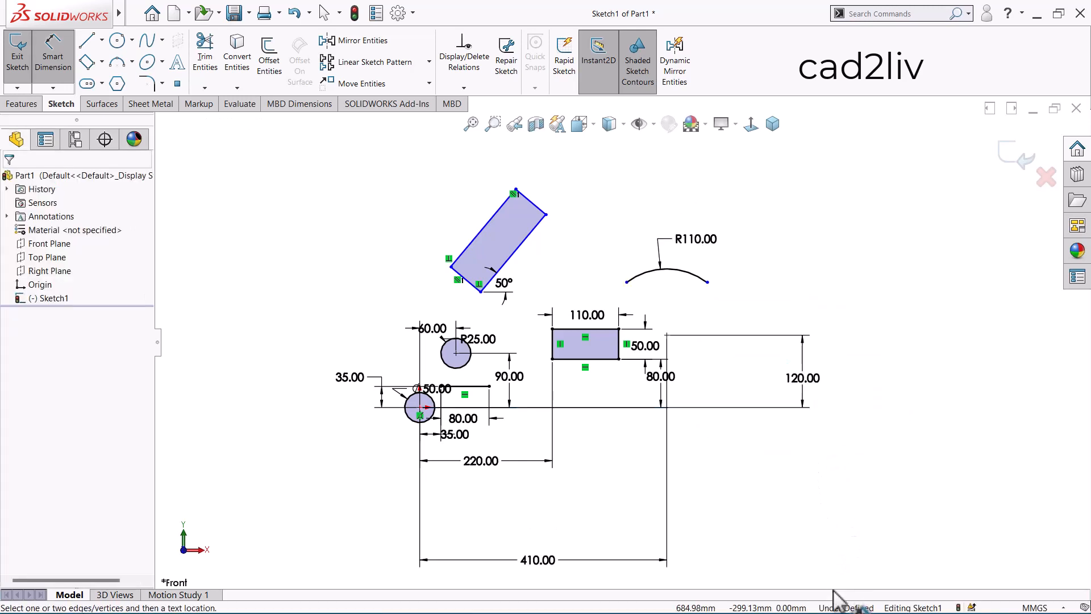
{"action": "key", "text": "Escape"}
Delete the tilted rectangle's upper-left long edge and its upper short edge
{"action": "scroll", "coordinate": [519, 237], "scroll_direction": "down", "scroll_amount": 2}
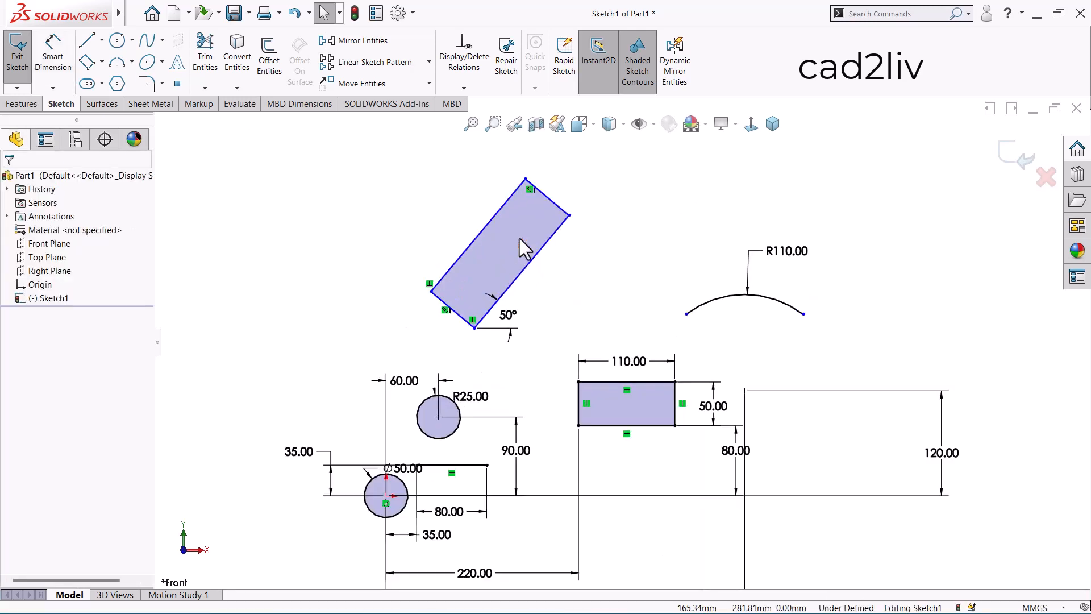
{"action": "left_click", "coordinate": [489, 222]}
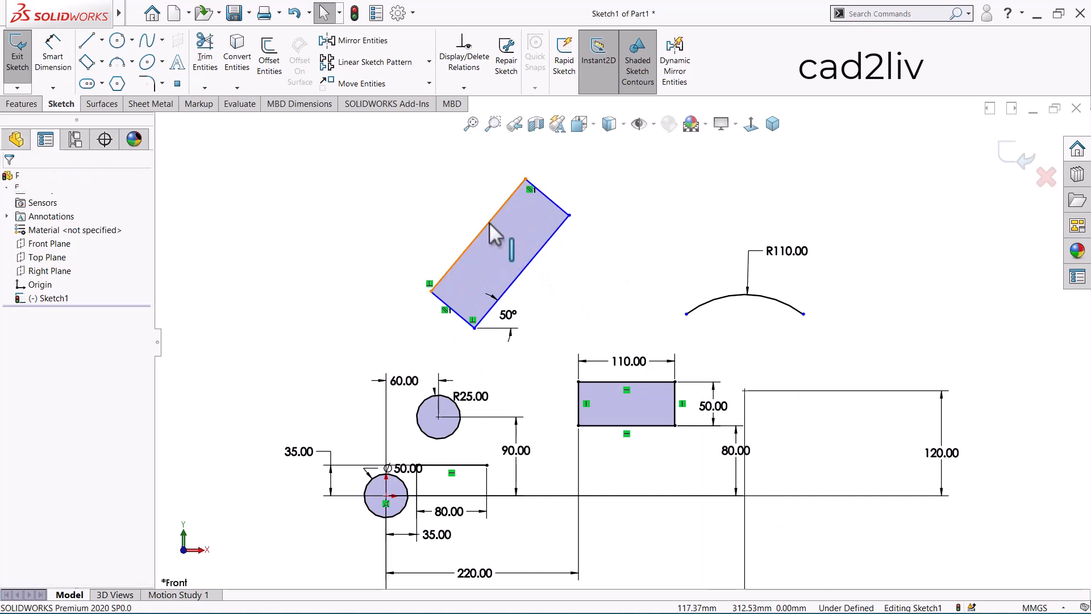
{"action": "key", "text": "Delete"}
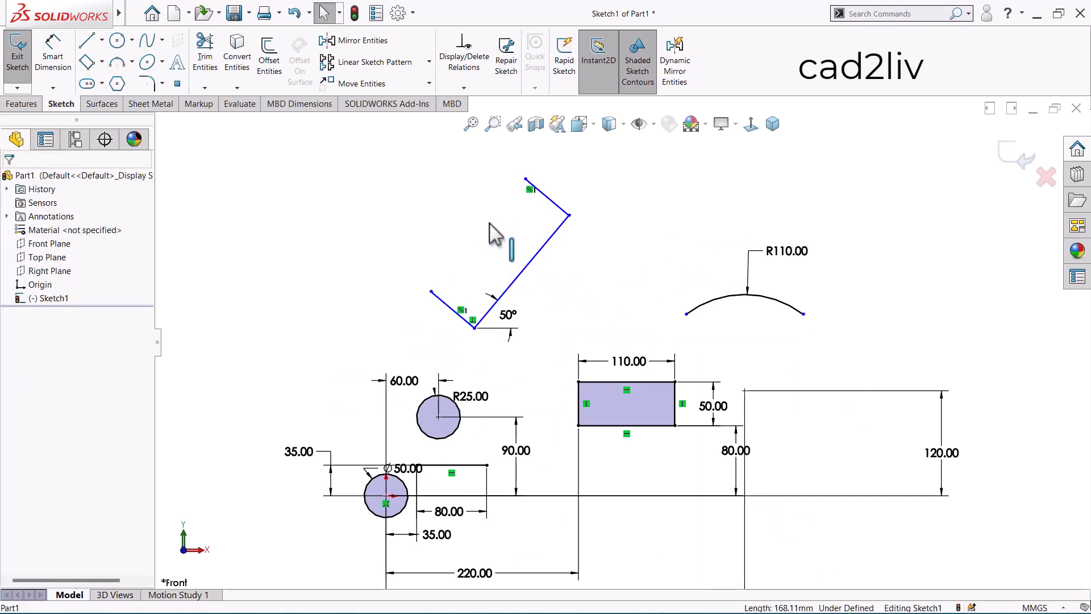
{"action": "left_click", "coordinate": [554, 203]}
{"action": "key", "text": "Delete"}
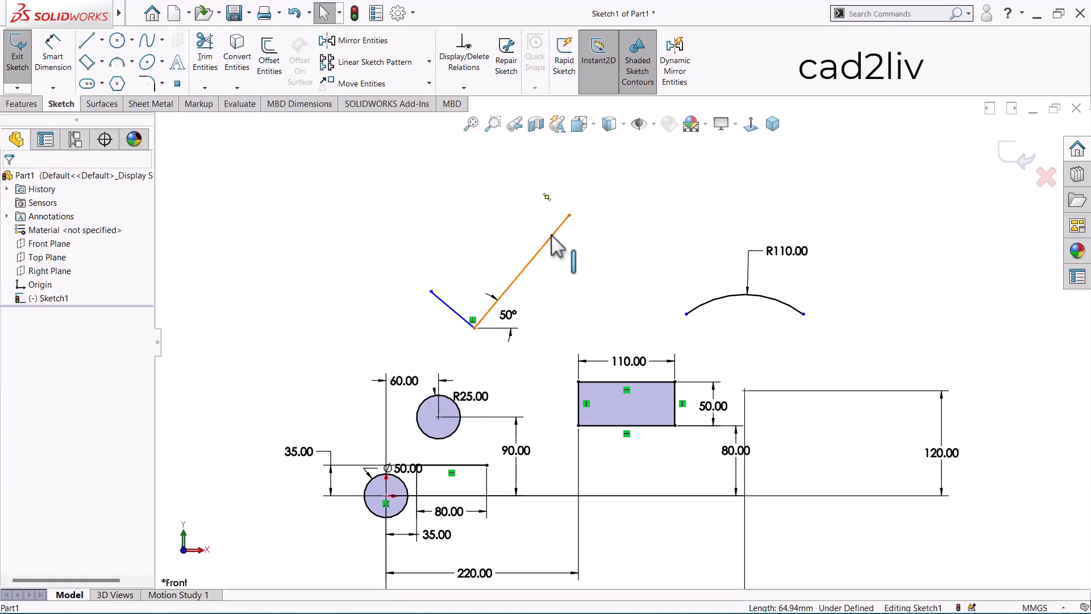
Delete the tilted rectangle's two remaining edges, the long 50° line and the short line next to it
{"action": "left_click", "coordinate": [556, 243]}
{"action": "key", "text": "Delete"}
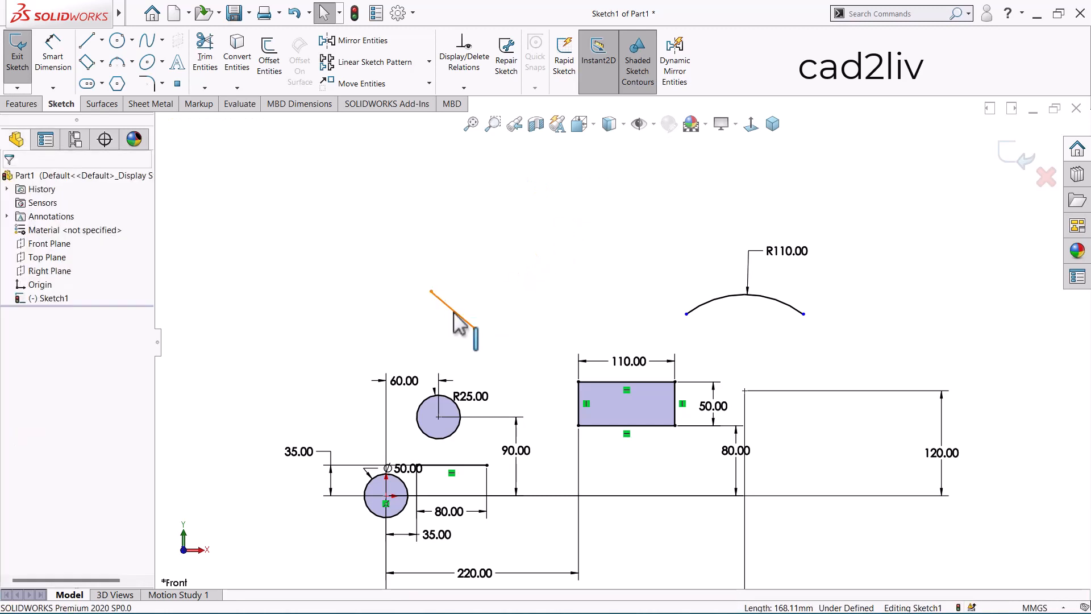
{"action": "left_click", "coordinate": [454, 312]}
{"action": "key", "text": "Delete"}
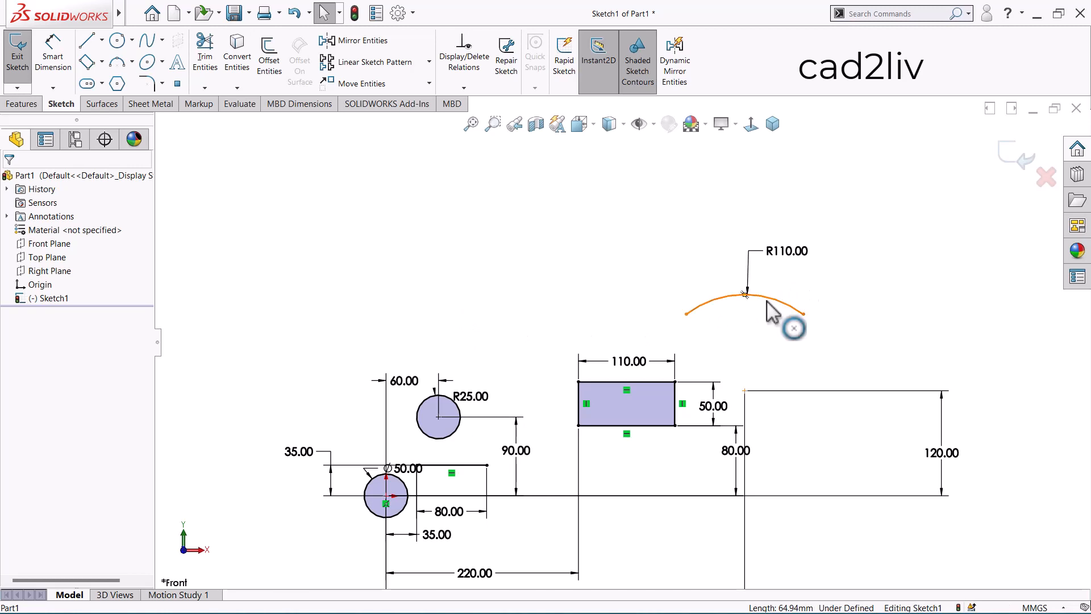
{"action": "scroll", "coordinate": [750, 289], "scroll_direction": "up", "scroll_amount": 2}
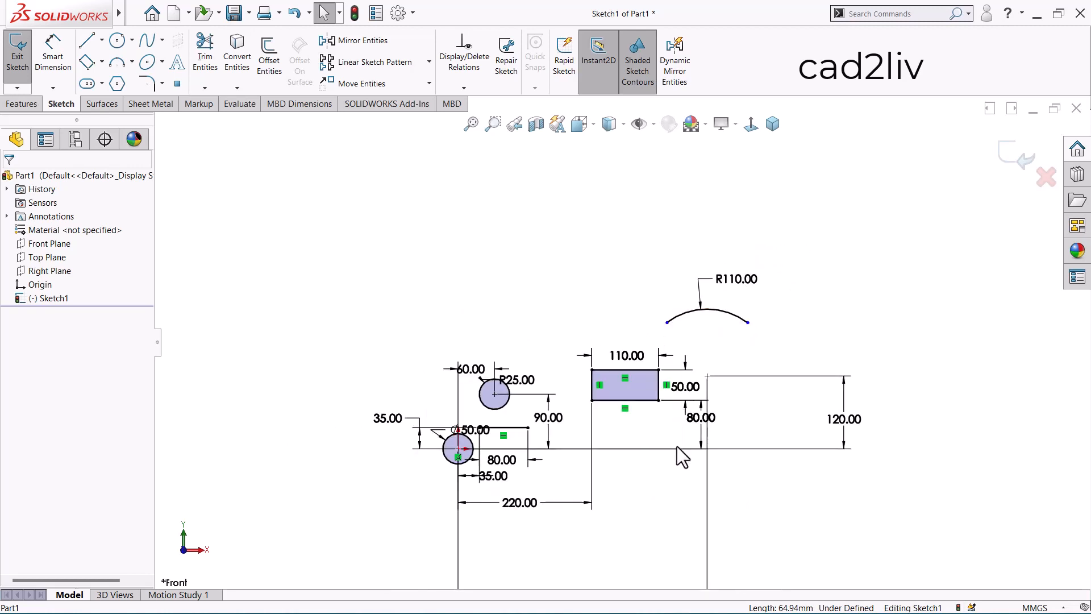
{"action": "scroll", "coordinate": [687, 471], "scroll_direction": "down", "scroll_amount": 2}
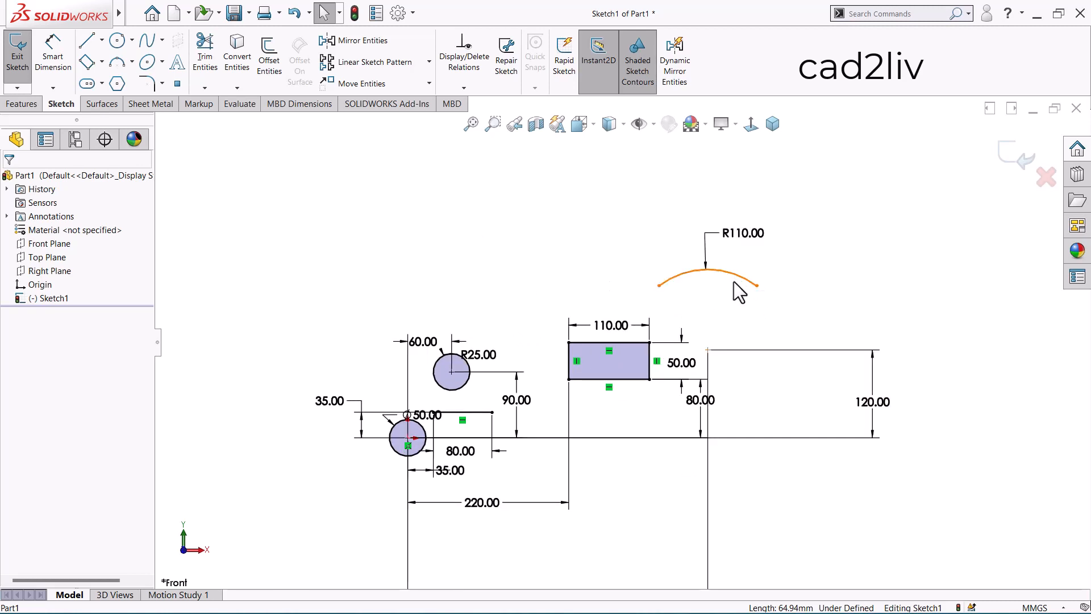
{"action": "scroll", "coordinate": [732, 307], "scroll_direction": "down", "scroll_amount": 1}
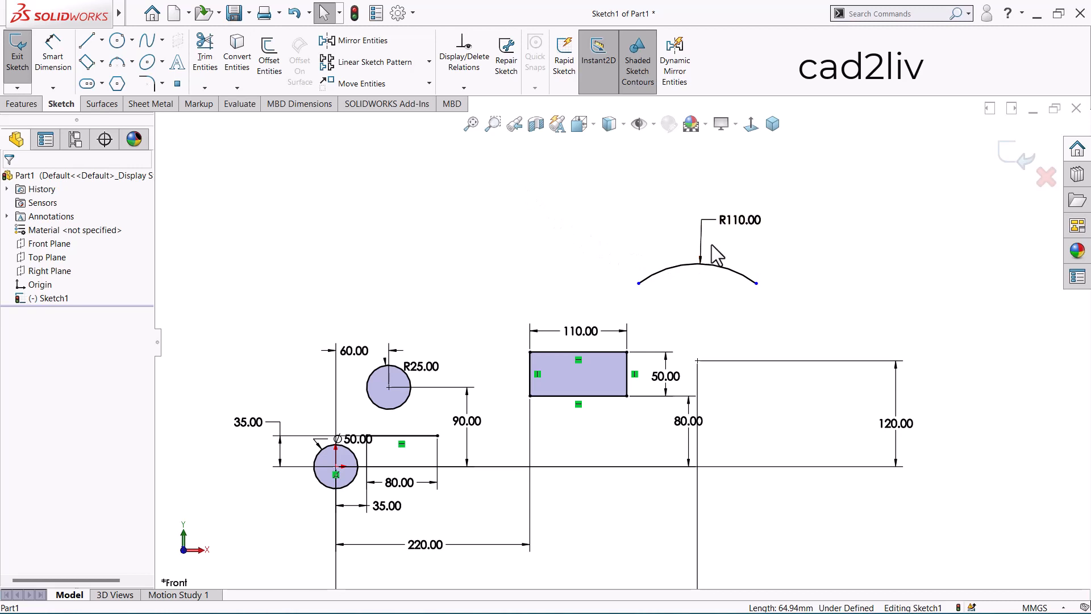
{"action": "key", "text": "f"}
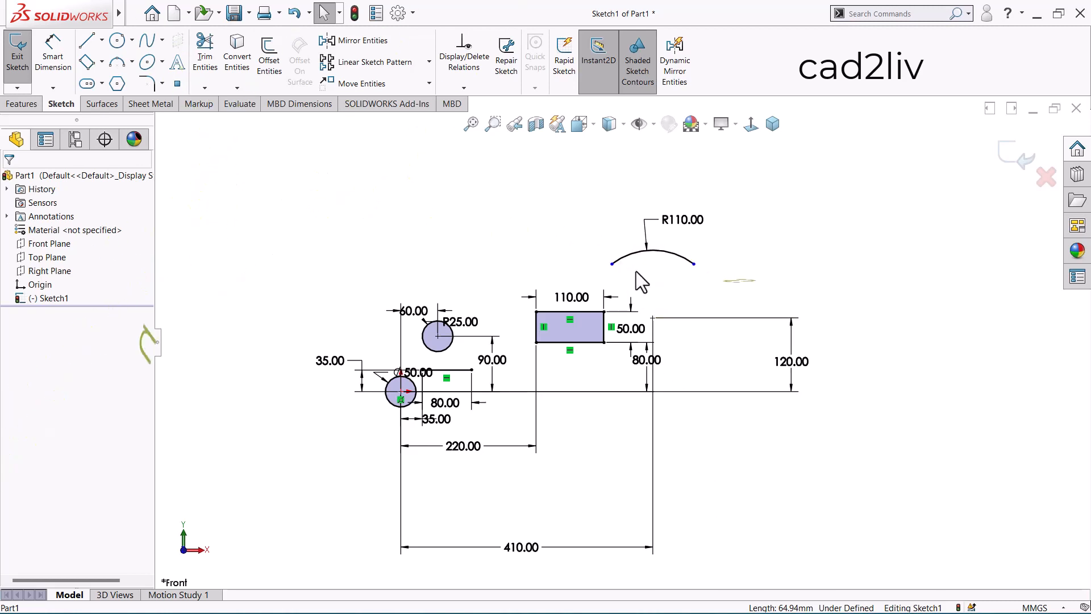
{"action": "scroll", "coordinate": [676, 279], "scroll_direction": "down", "scroll_amount": 3}
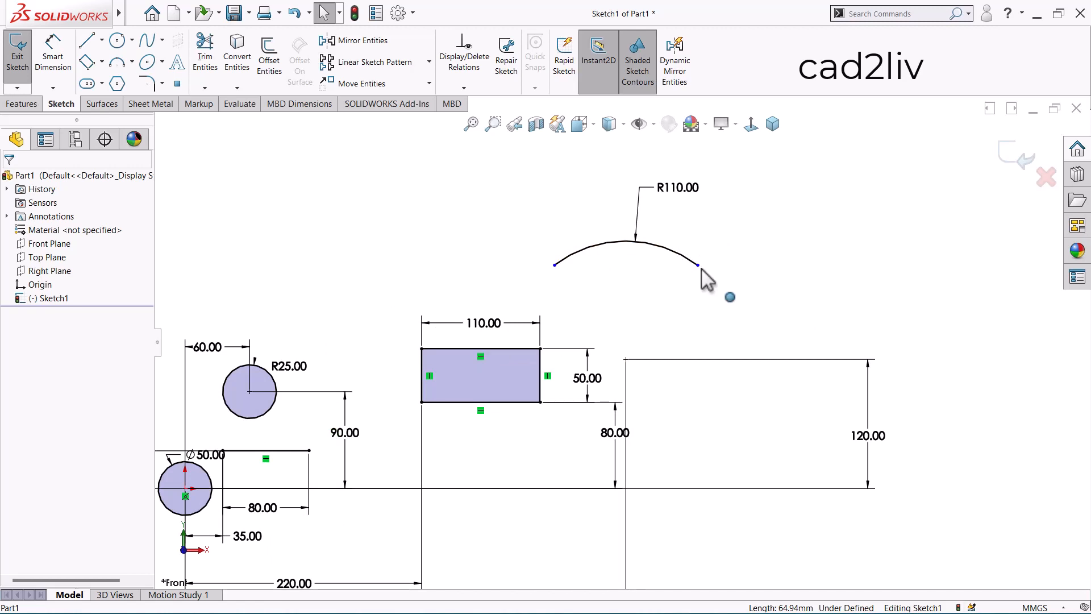
{"action": "scroll", "coordinate": [702, 263], "scroll_direction": "down", "scroll_amount": 3}
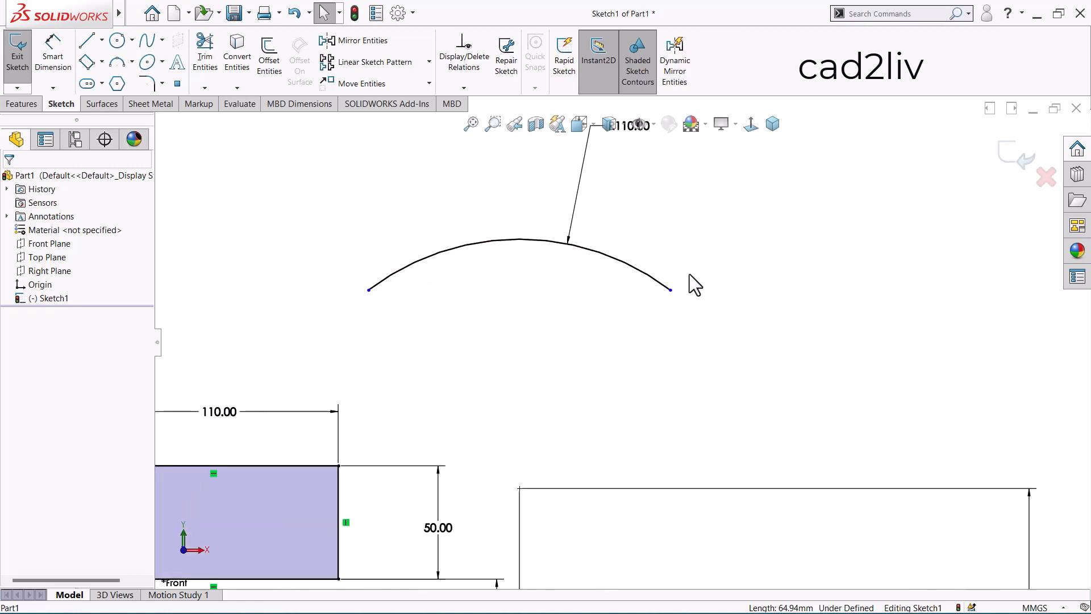
{"action": "scroll", "coordinate": [690, 274], "scroll_direction": "up", "scroll_amount": 6}
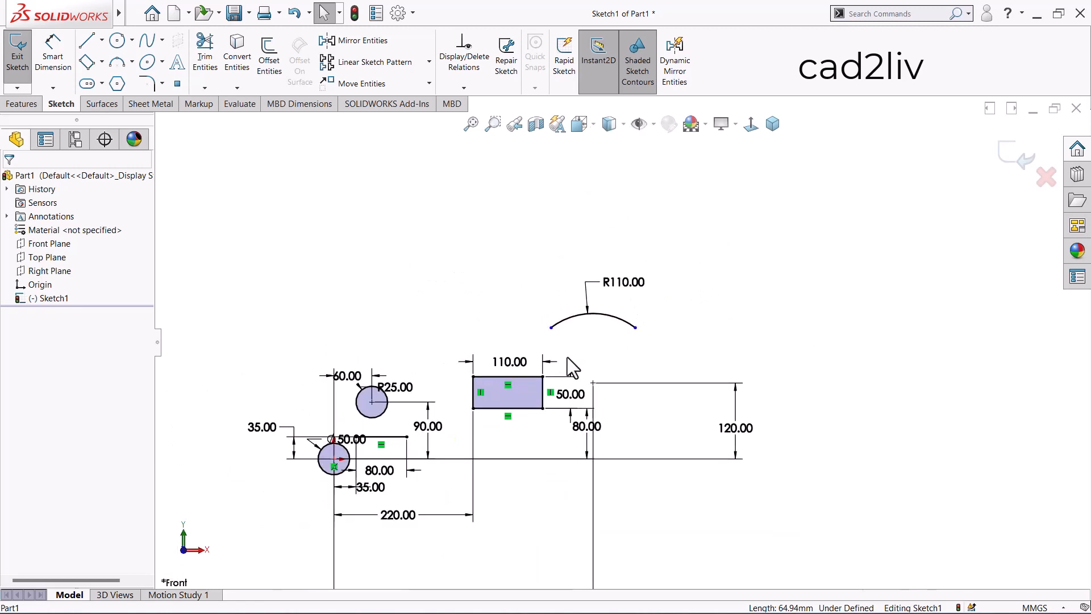
Move the arc's left endpoint to about X 348, Y 211 mm and its right endpoint to about X 506, Y 174 mm
{"action": "scroll", "coordinate": [567, 357], "scroll_direction": "down", "scroll_amount": 2}
{"action": "left_click", "coordinate": [551, 328]}
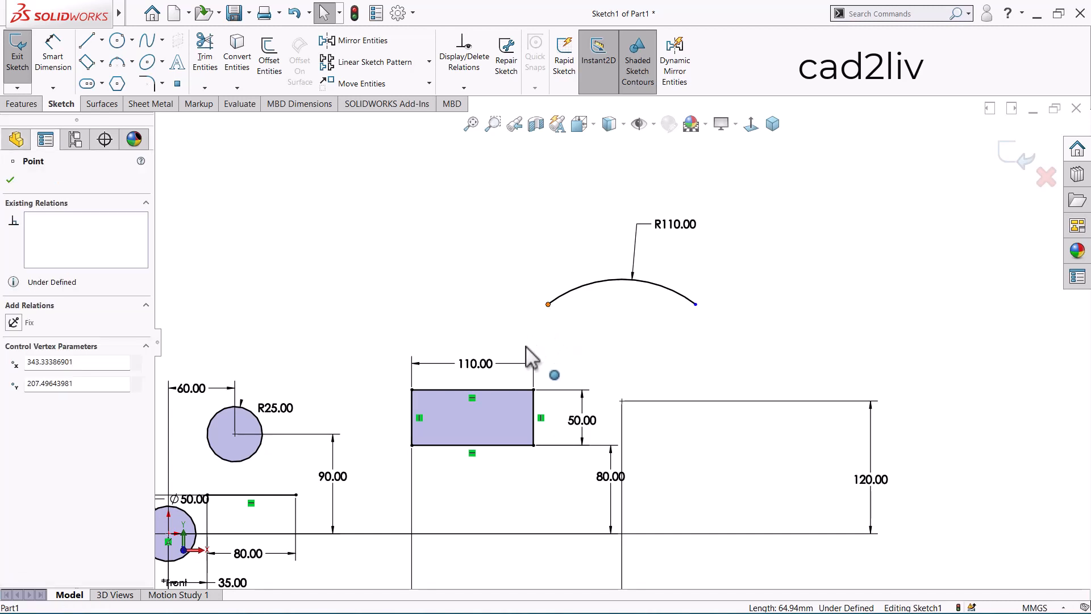
{"action": "left_click_drag", "start_coordinate": [526, 346], "coordinate": [557, 307]}
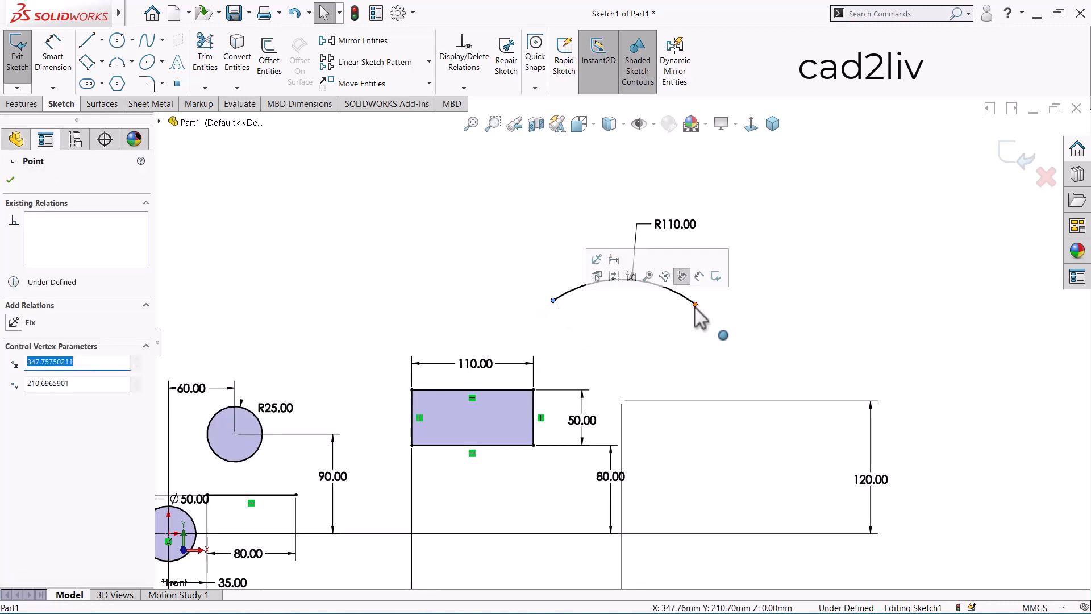
{"action": "left_click_drag", "start_coordinate": [695, 305], "coordinate": [728, 340]}
{"action": "left_click", "coordinate": [794, 317]}
{"action": "key", "text": "f"}
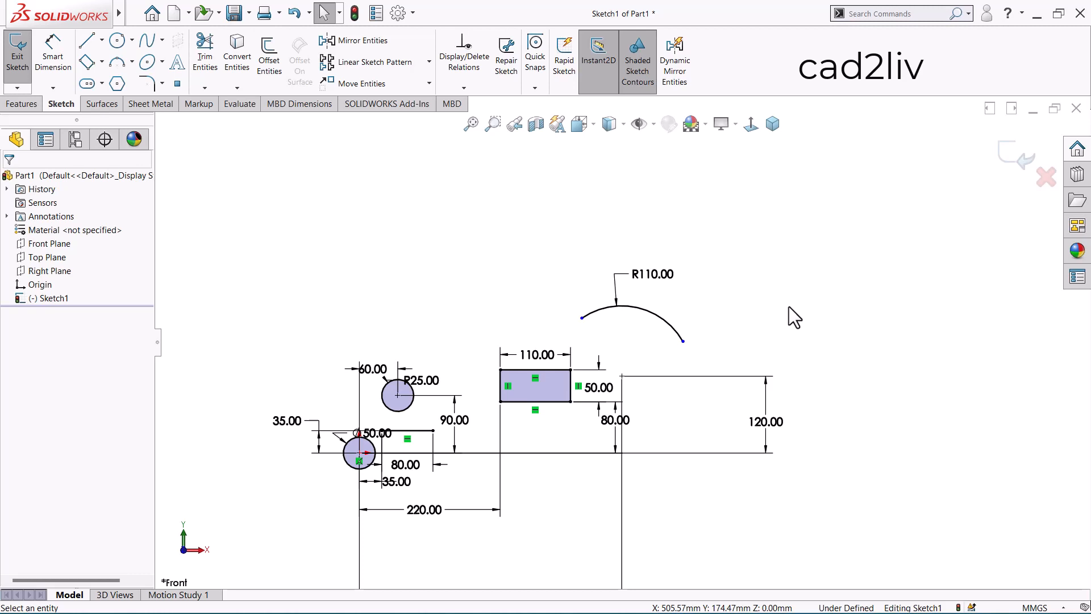
Add a horizontal relation between the arc's left endpoint and the rectangle's lower-left corner
{"action": "scroll", "coordinate": [571, 495], "scroll_direction": "down", "scroll_amount": 2}
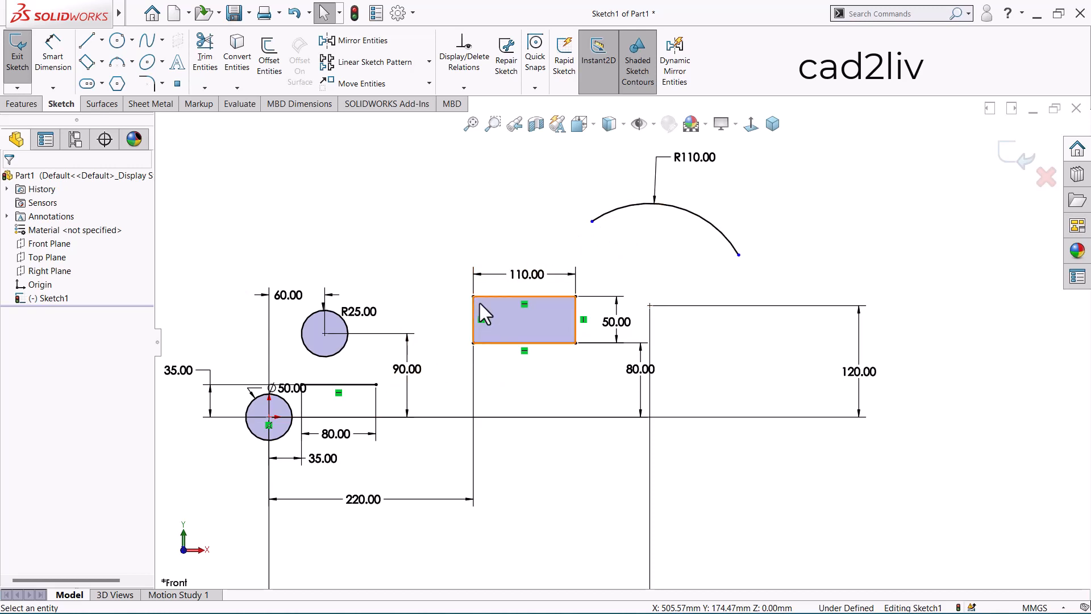
{"action": "left_click", "coordinate": [592, 222]}
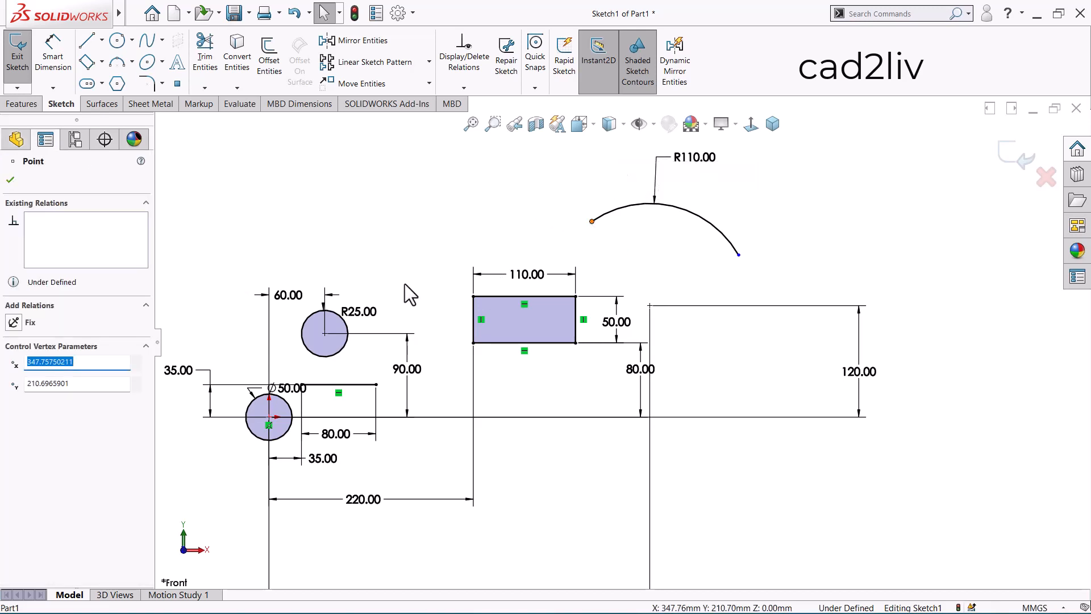
{"action": "left_click", "coordinate": [473, 343]}
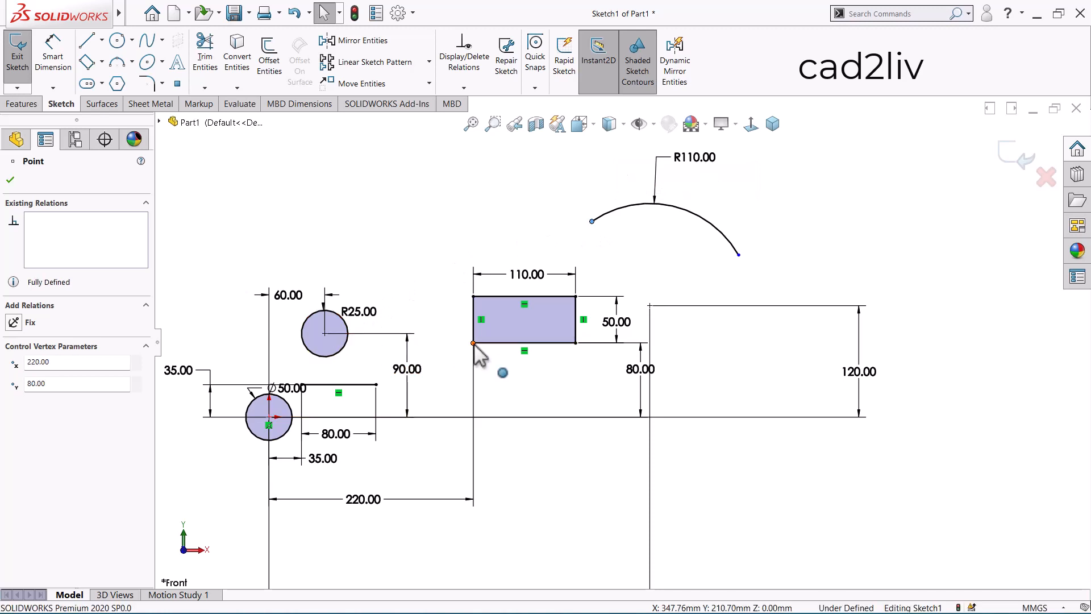
{"action": "left_click", "coordinate": [502, 372], "text": "ctrl"}
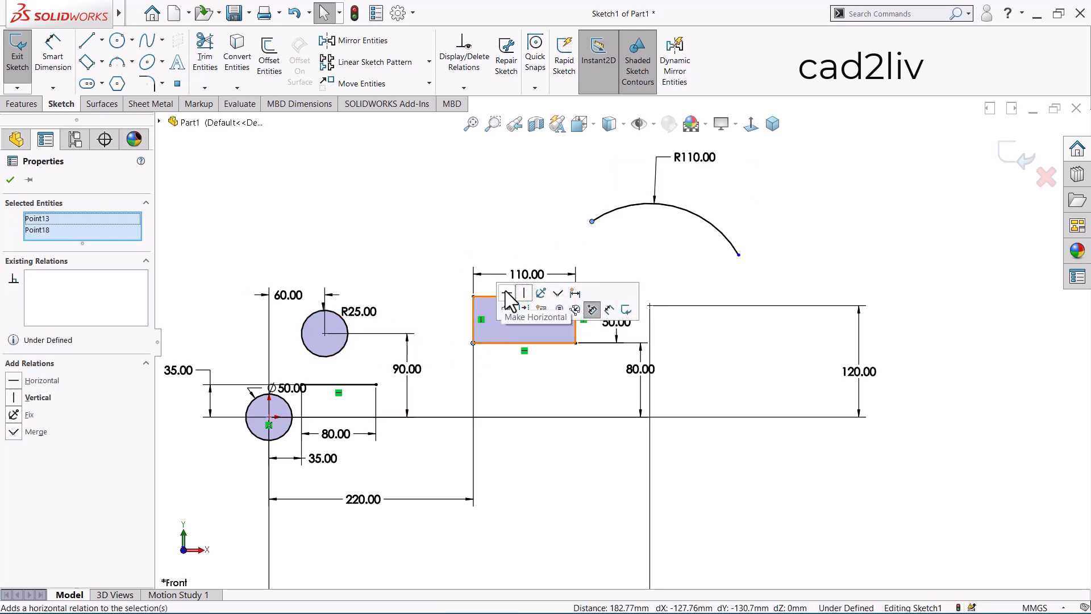
{"action": "left_click", "coordinate": [506, 293]}
{"action": "left_click", "coordinate": [436, 213]}
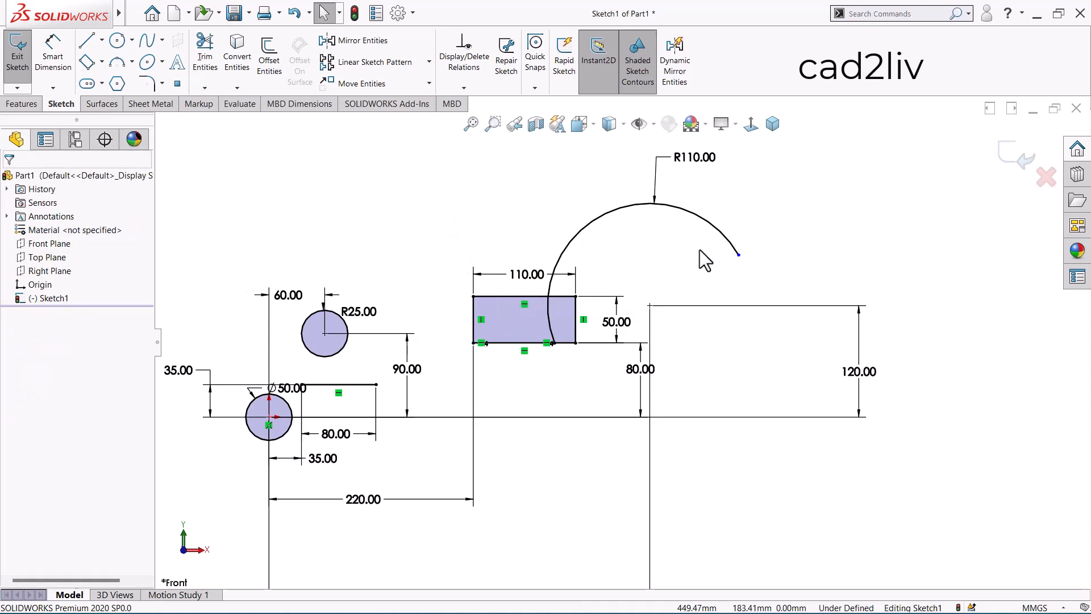
Add a horizontal relation between the arc's right endpoint and the rectangle's upper-right corner
{"action": "left_click", "coordinate": [738, 255]}
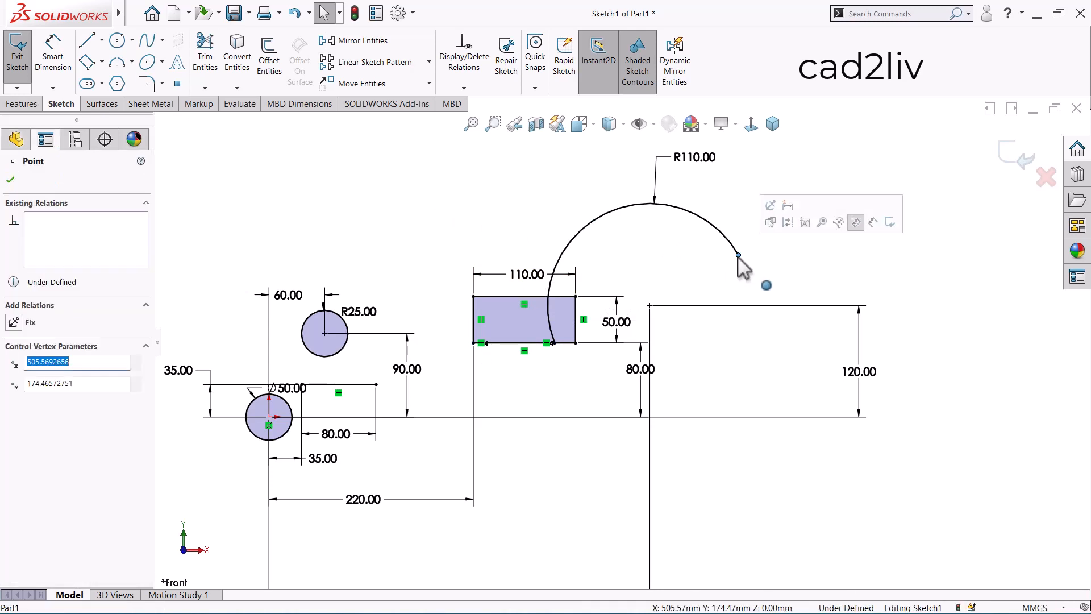
{"action": "left_click", "coordinate": [575, 296], "text": "ctrl"}
{"action": "left_click", "coordinate": [604, 248]}
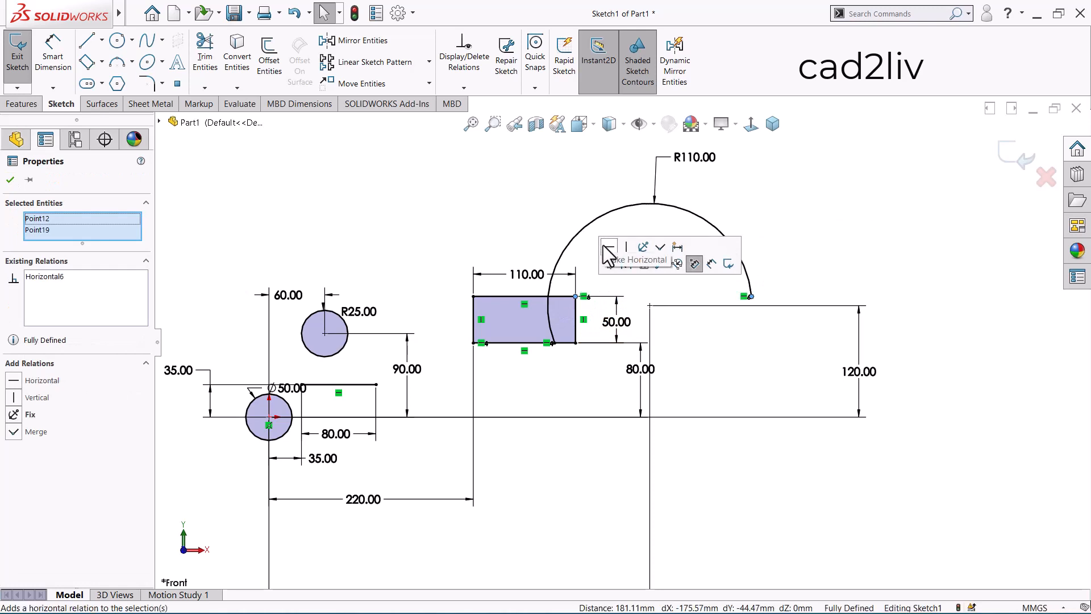
{"action": "left_click", "coordinate": [706, 335]}
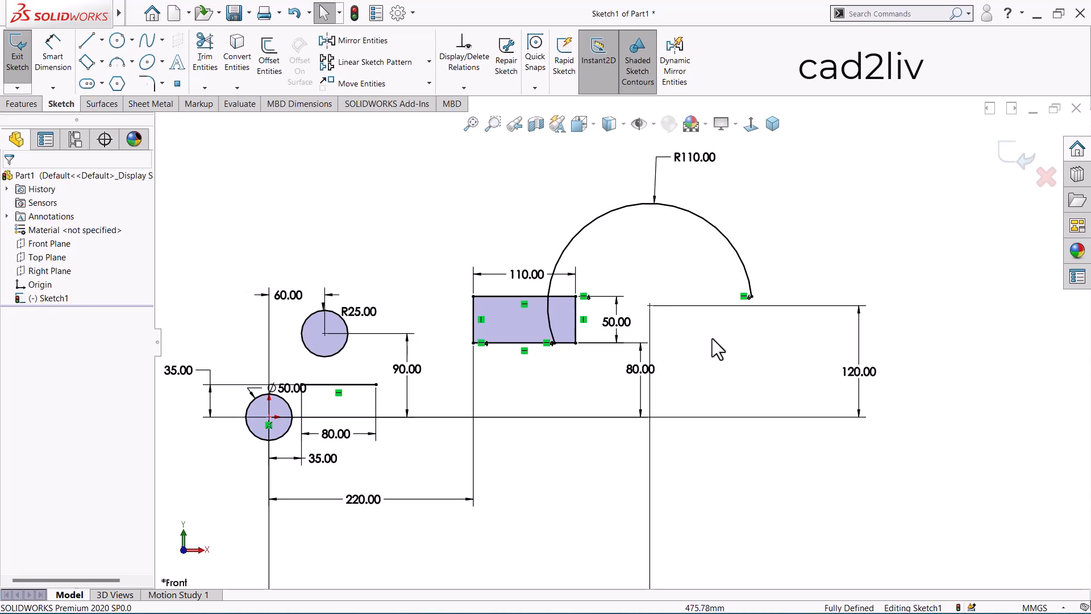
Try a horizontal relation between the arc's right endpoint and the center of the circle at the origin, and delete that relation
{"action": "left_click", "coordinate": [751, 296]}
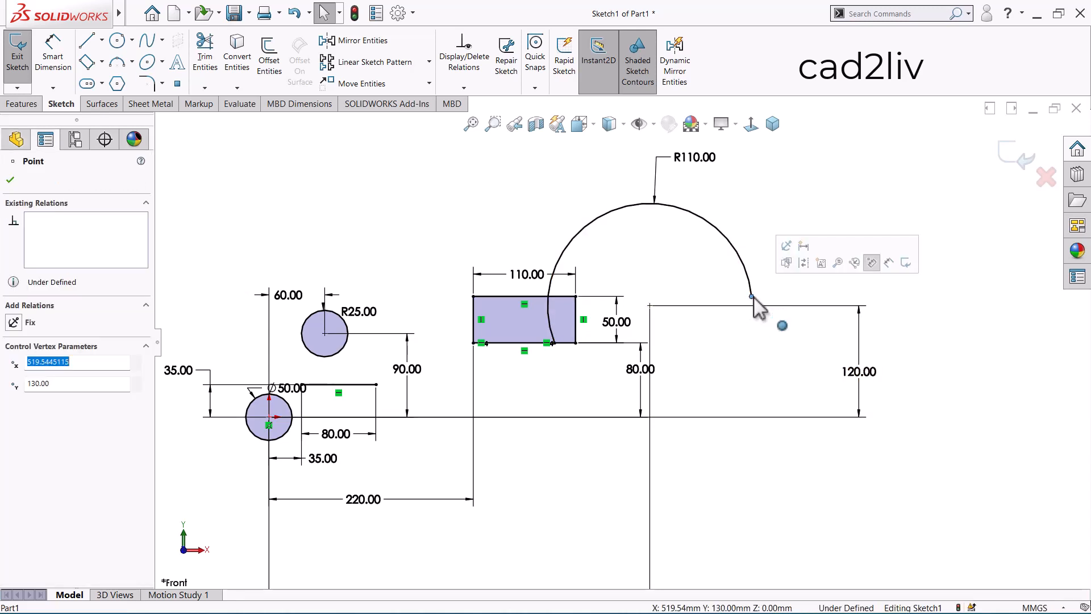
{"action": "left_click", "coordinate": [269, 417], "text": "ctrl"}
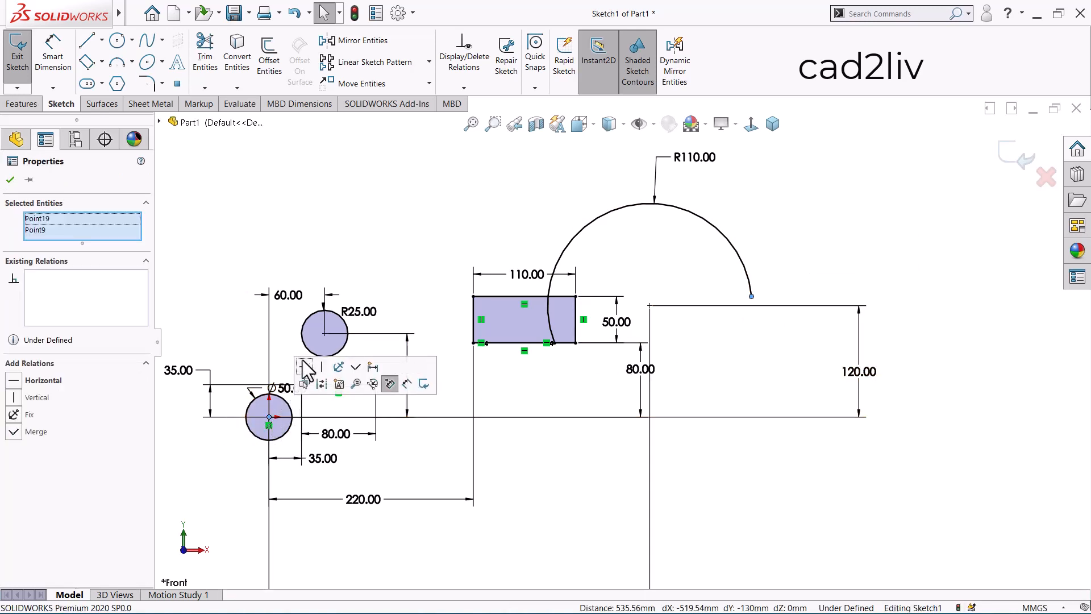
{"action": "left_click", "coordinate": [305, 367]}
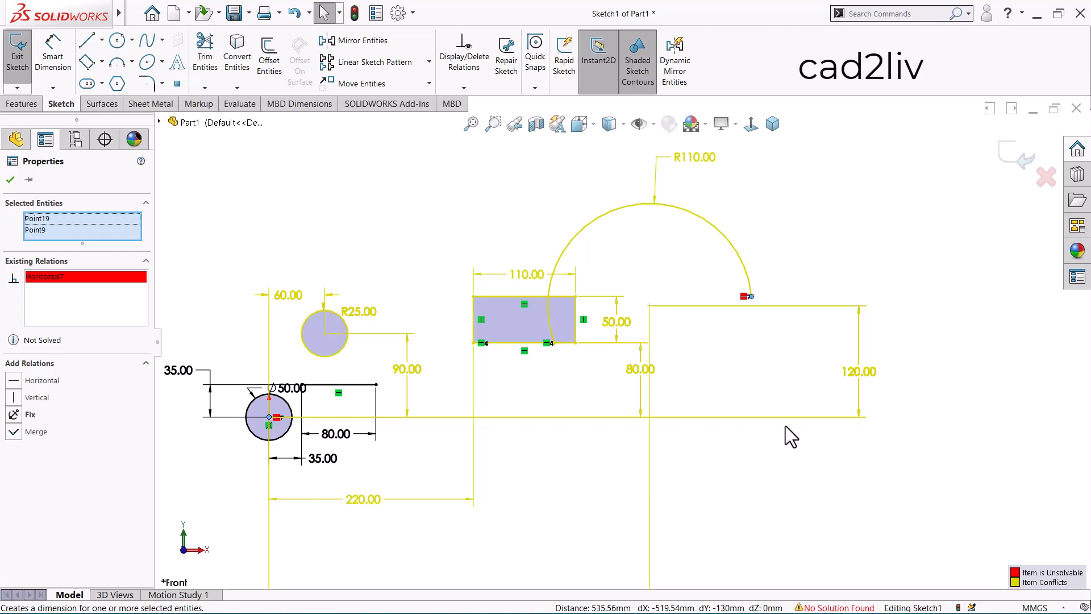
{"action": "key", "text": "Escape"}
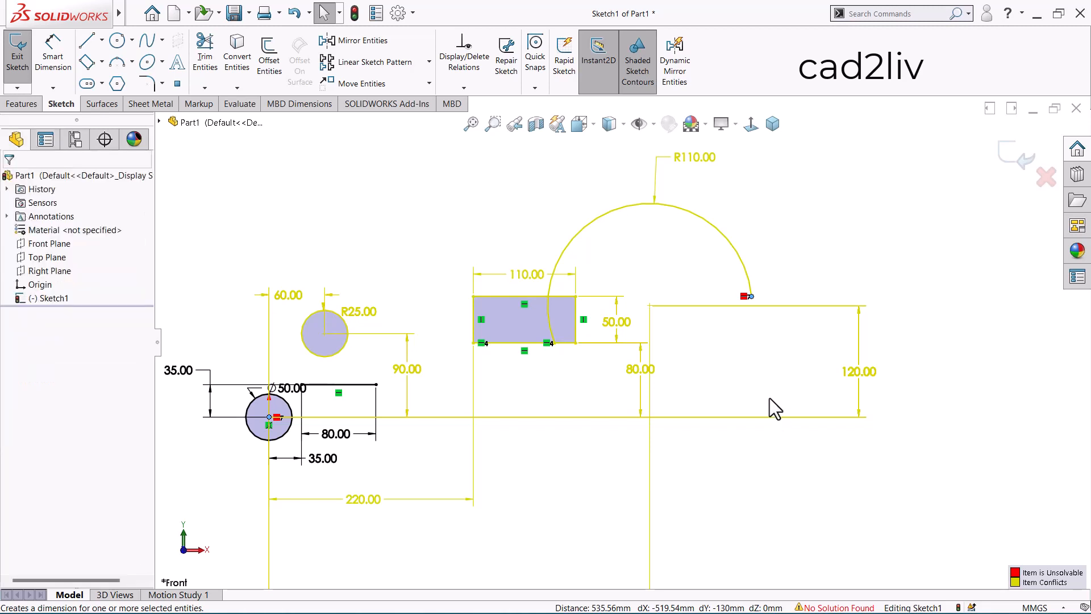
{"action": "left_click", "coordinate": [743, 298]}
{"action": "key", "text": "Delete"}
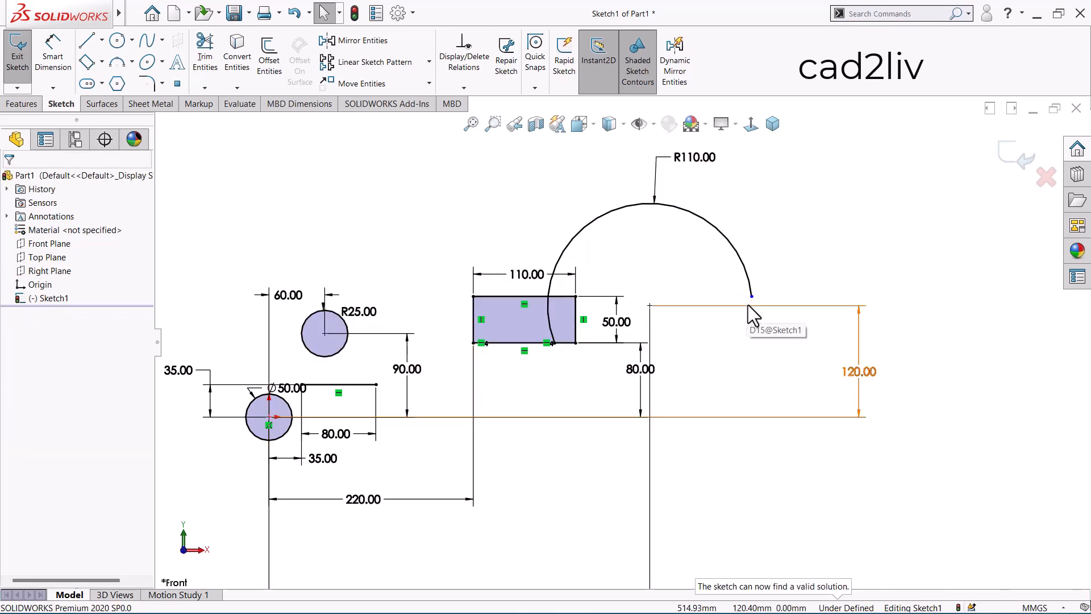
{"action": "scroll", "coordinate": [748, 305], "scroll_direction": "up", "scroll_amount": 2}
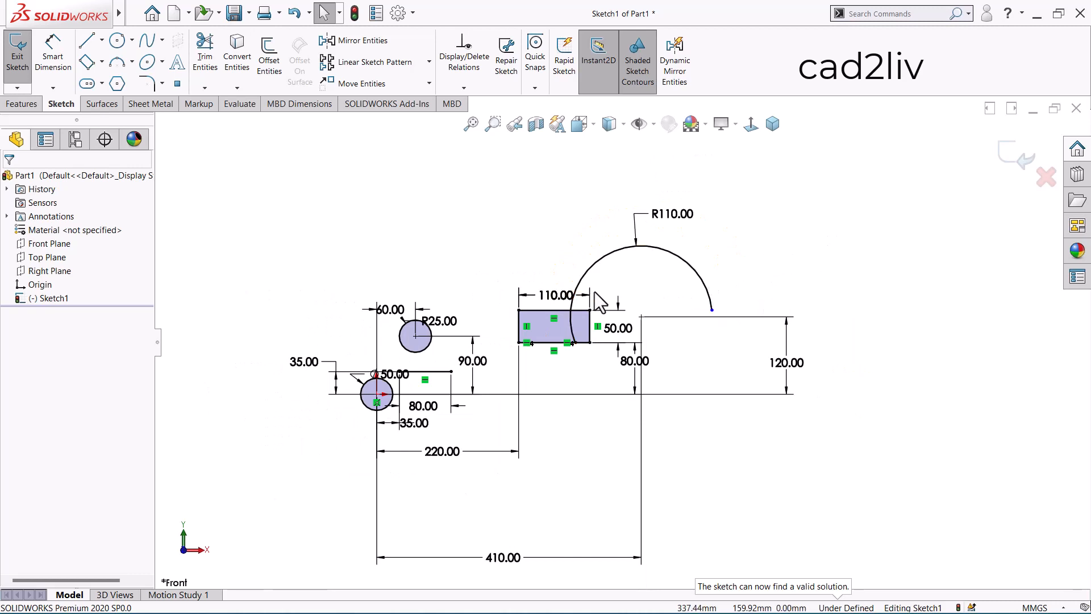
{"action": "scroll", "coordinate": [571, 369], "scroll_direction": "up", "scroll_amount": 3}
{"action": "scroll", "coordinate": [570, 371], "scroll_direction": "down", "scroll_amount": 4}
{"action": "scroll", "coordinate": [570, 371], "scroll_direction": "down", "scroll_amount": 1}
{"action": "scroll", "coordinate": [608, 324], "scroll_direction": "up", "scroll_amount": 3}
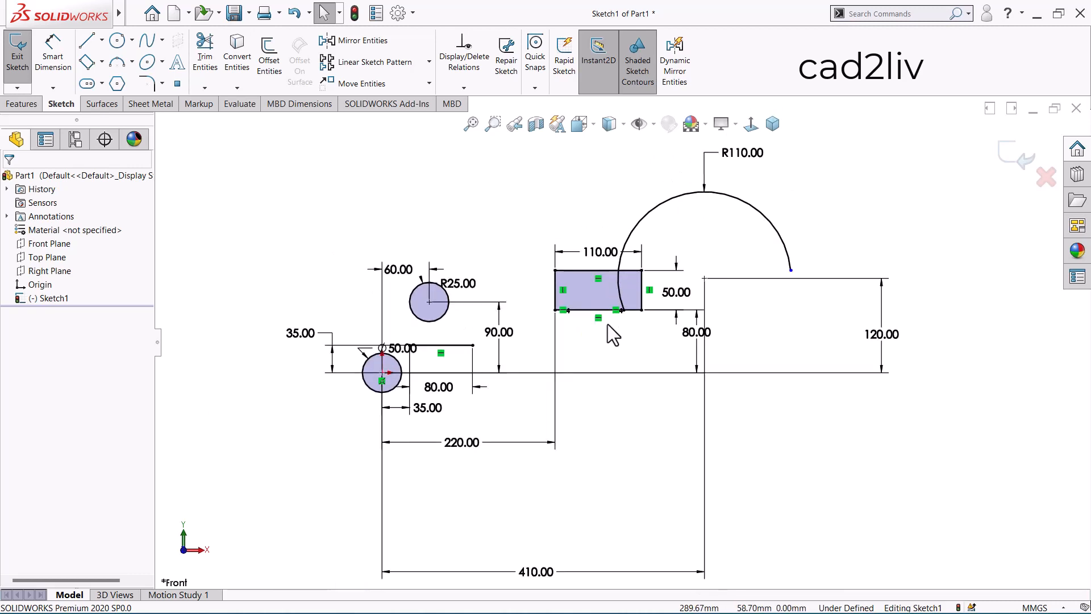
{"action": "scroll", "coordinate": [841, 251], "scroll_direction": "down", "scroll_amount": 1}
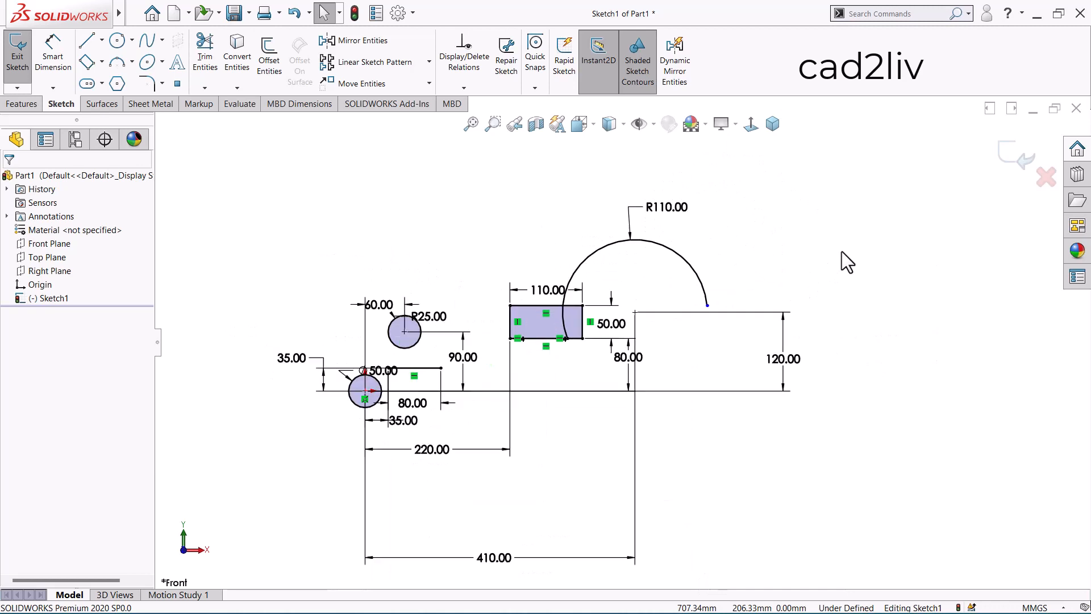
Sketch a horizontal centerpoint straight slot to the upper right of the arc, about 251 mm long between its end centers
{"action": "left_click", "coordinate": [85, 84]}
{"action": "scroll", "coordinate": [514, 318], "scroll_direction": "down", "scroll_amount": 2}
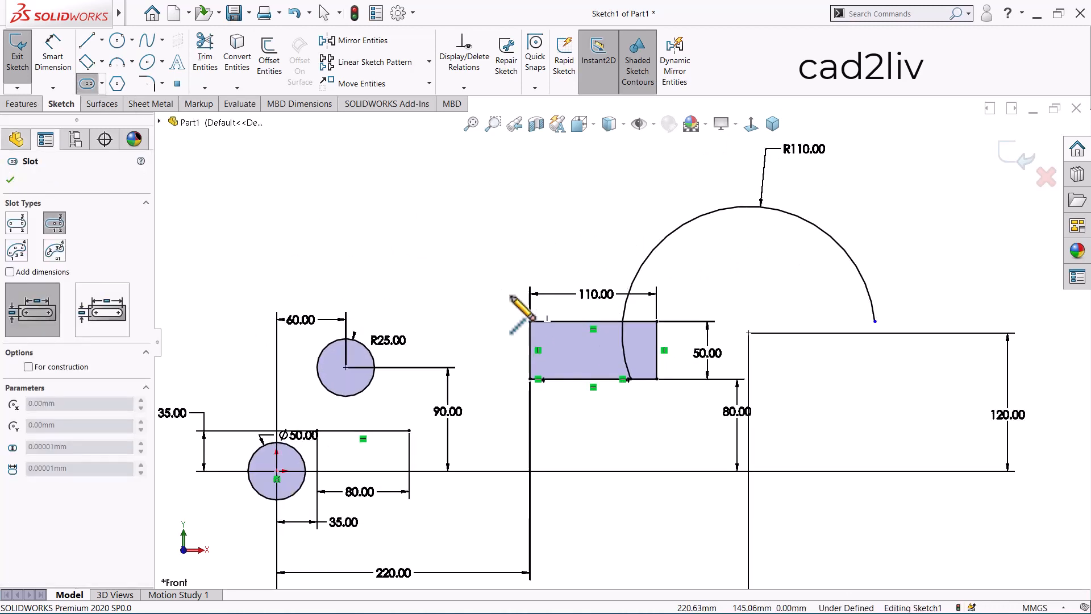
{"action": "scroll", "coordinate": [545, 363], "scroll_direction": "up", "scroll_amount": 2}
{"action": "scroll", "coordinate": [818, 310], "scroll_direction": "down", "scroll_amount": 1}
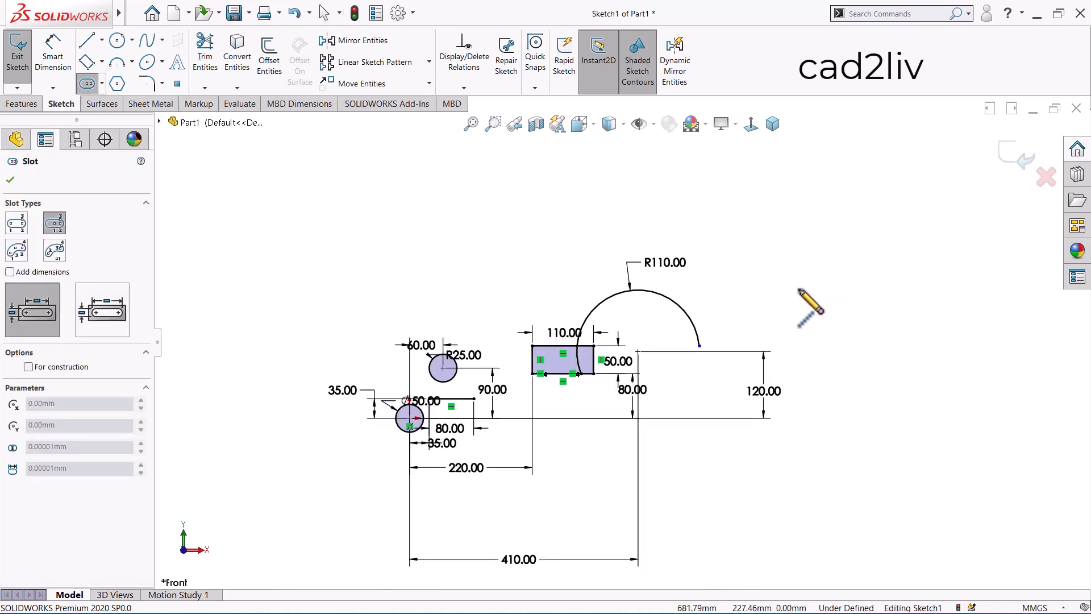
{"action": "left_click", "coordinate": [764, 290]}
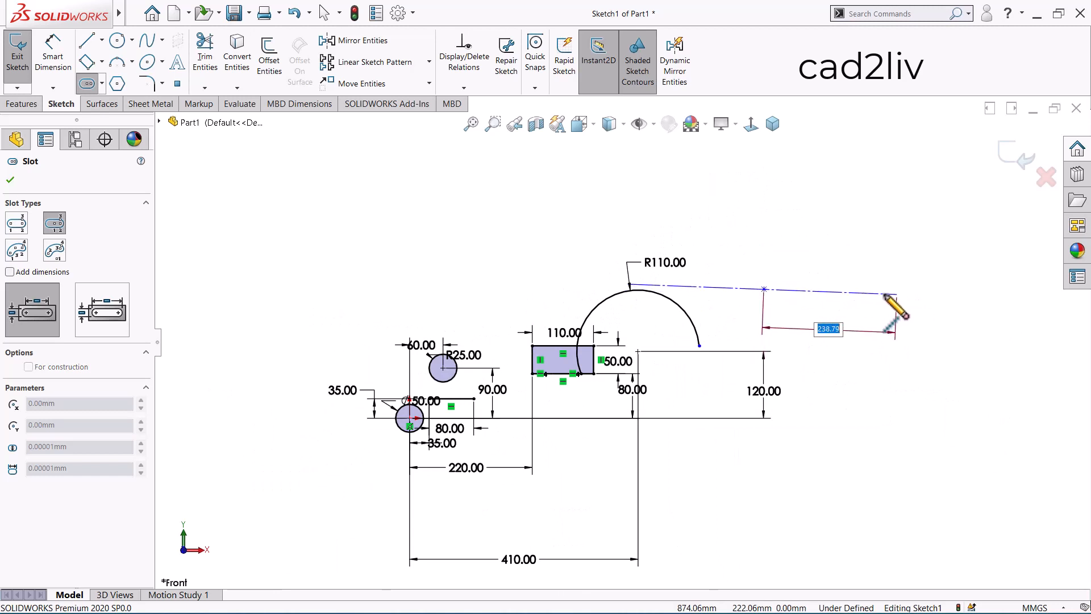
{"action": "left_click", "coordinate": [833, 289]}
{"action": "left_click", "coordinate": [831, 275]}
{"action": "key", "text": "Escape"}
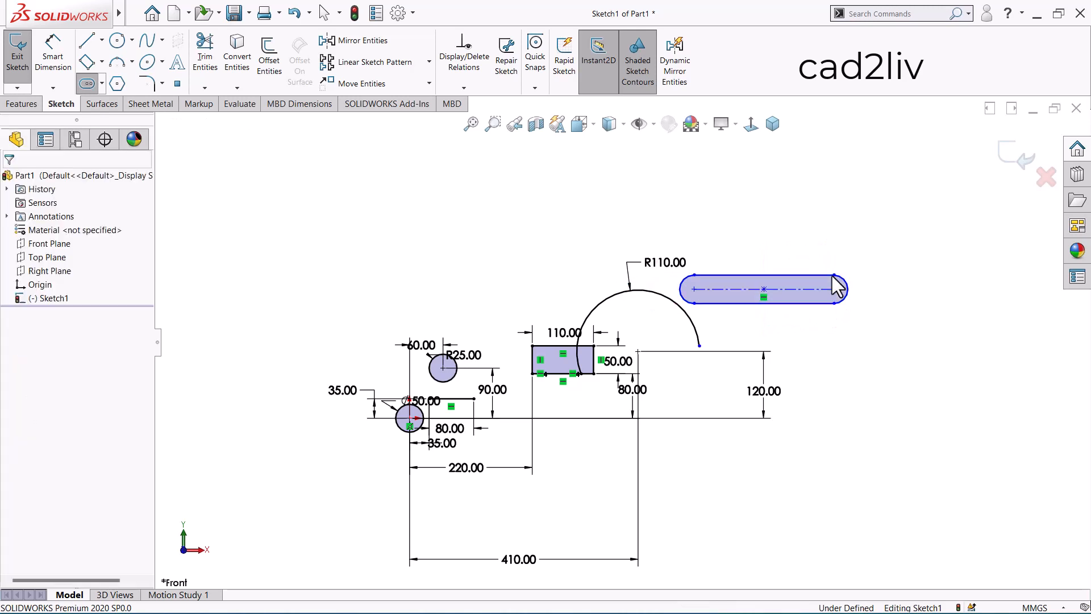
Move the slot upward by its center so that it lies above the arc
{"action": "scroll", "coordinate": [792, 290], "scroll_direction": "down", "scroll_amount": 2}
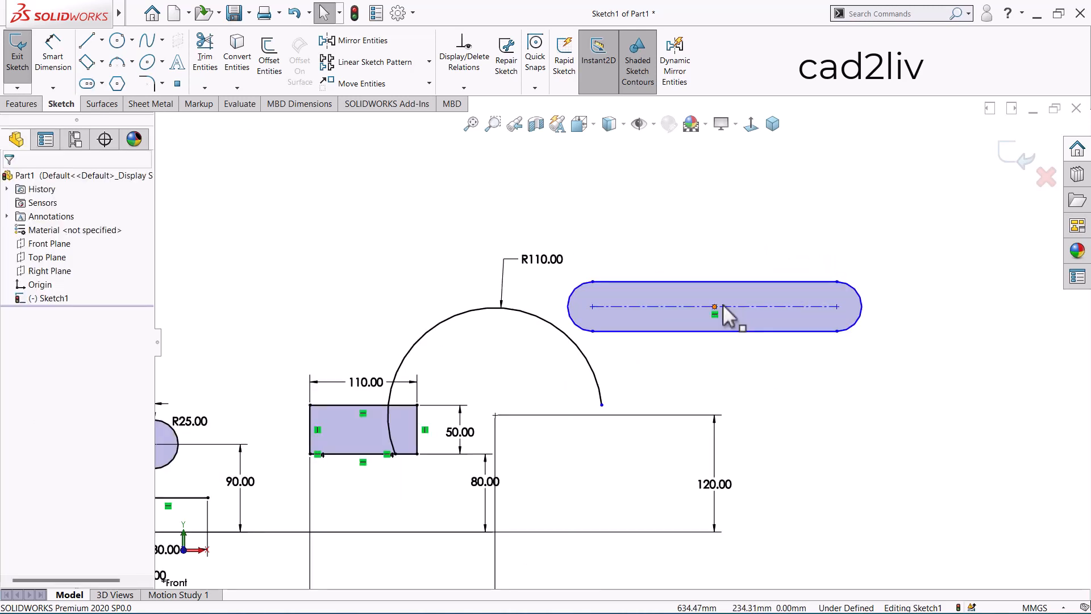
{"action": "left_click_drag", "start_coordinate": [731, 306], "coordinate": [767, 128]}
{"action": "scroll", "coordinate": [733, 341], "scroll_direction": "up", "scroll_amount": 3}
{"action": "scroll", "coordinate": [717, 380], "scroll_direction": "down", "scroll_amount": 2}
{"action": "left_click", "coordinate": [702, 367]}
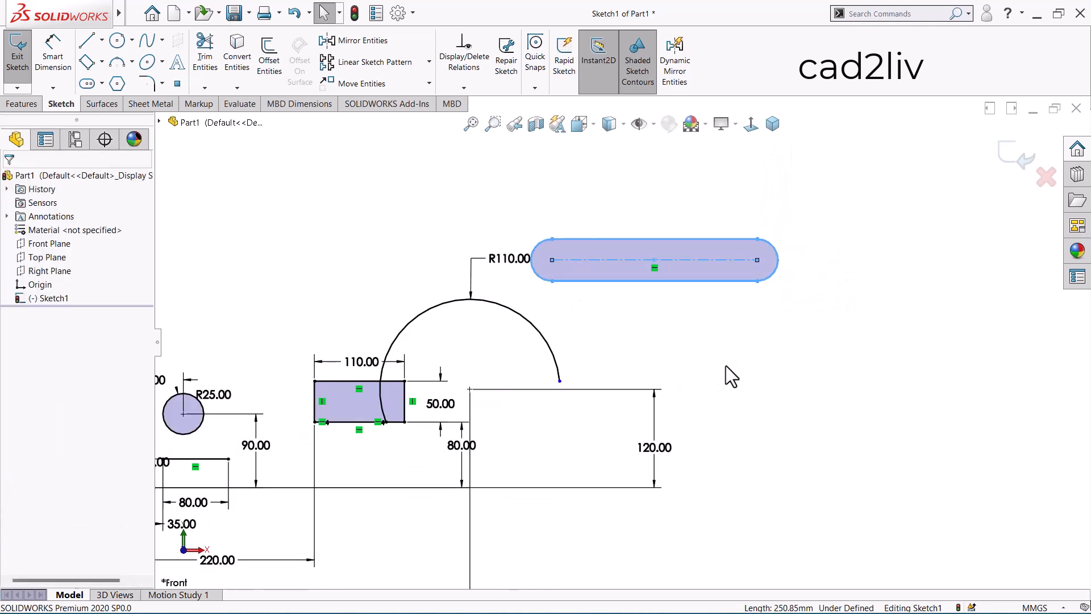
{"action": "scroll", "coordinate": [825, 397], "scroll_direction": "up", "scroll_amount": 3}
{"action": "scroll", "coordinate": [446, 276], "scroll_direction": "down", "scroll_amount": 2}
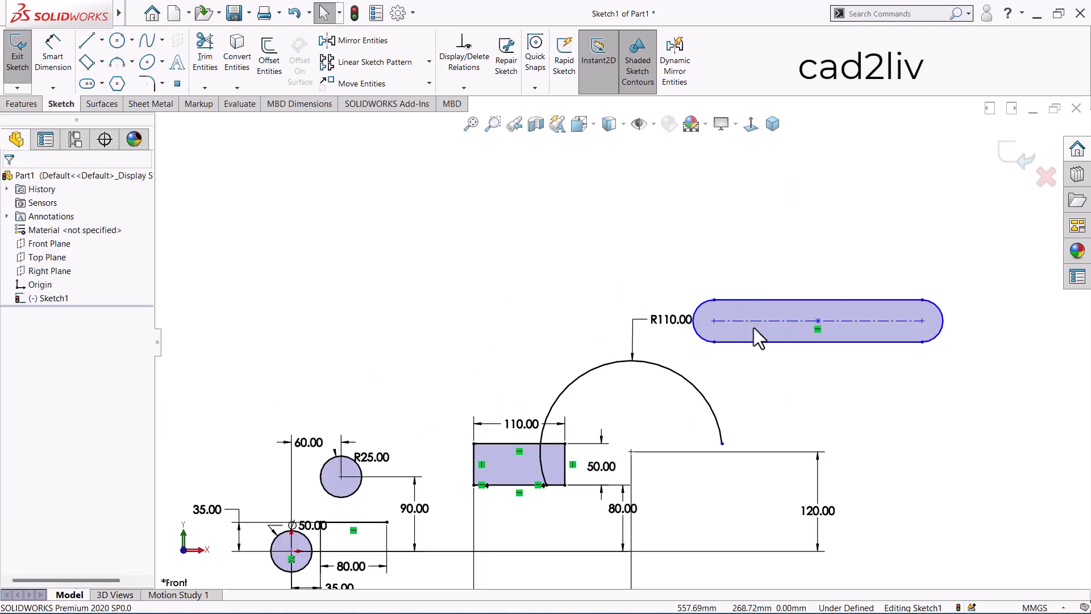
Move the straight slot farther up so it sits well clear of the arc and its radius dimension
{"action": "left_click_drag", "start_coordinate": [751, 322], "coordinate": [773, 1]}
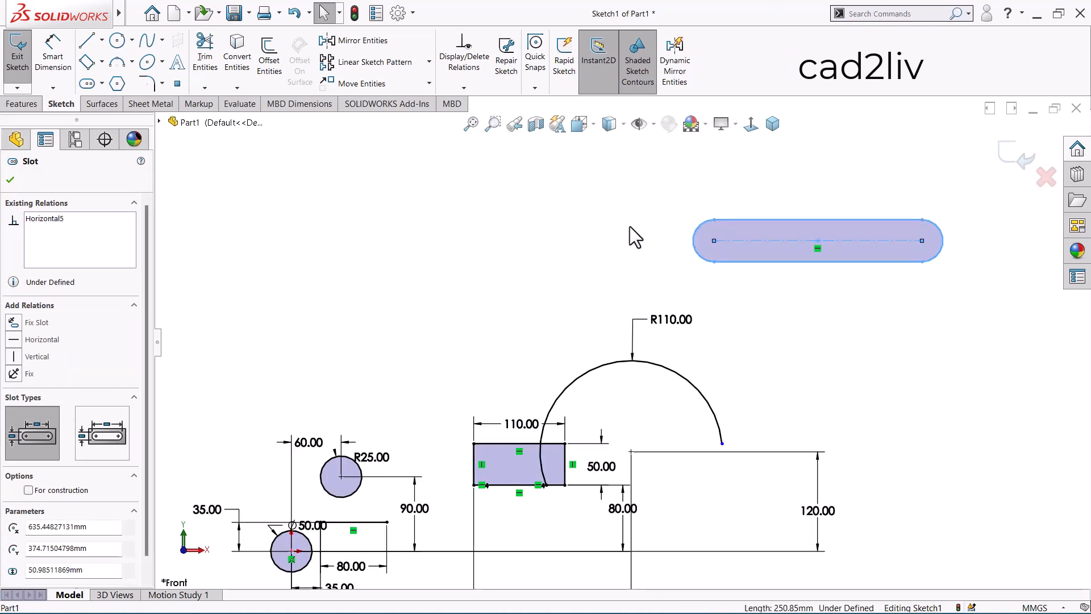
{"action": "left_click", "coordinate": [631, 226]}
{"action": "scroll", "coordinate": [689, 214], "scroll_direction": "up", "scroll_amount": 3}
{"action": "scroll", "coordinate": [605, 385], "scroll_direction": "down", "scroll_amount": 1}
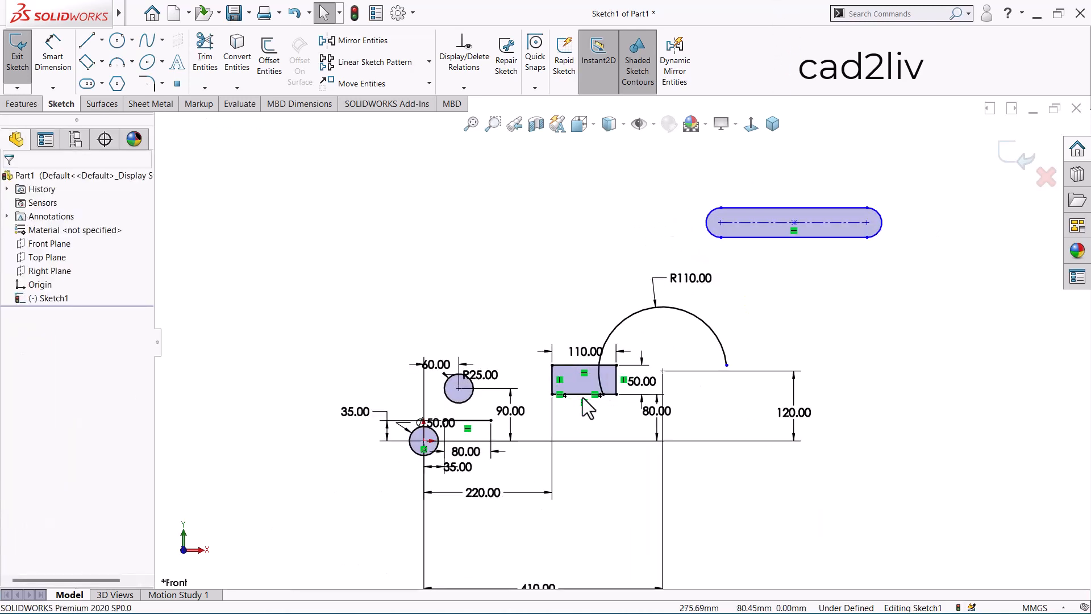
{"action": "left_click", "coordinate": [621, 324]}
{"action": "key", "text": "Escape"}
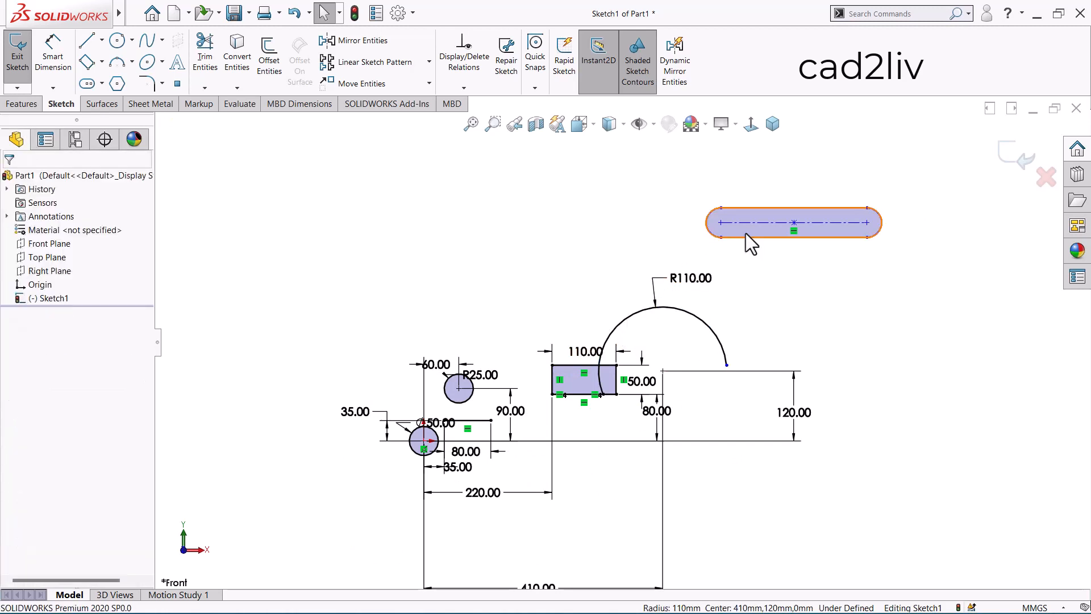
Dimension the slot's length between its end centers with Smart Dimension and set it to 250 mm
{"action": "right_click", "coordinate": [588, 190]}
{"action": "left_click", "coordinate": [691, 178]}
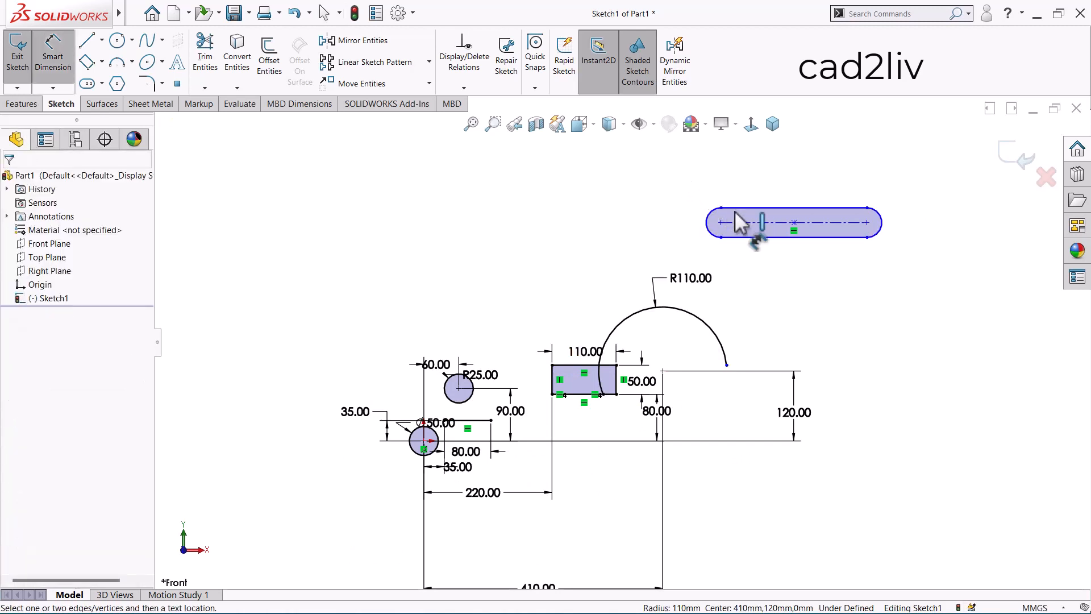
{"action": "left_click", "coordinate": [753, 223]}
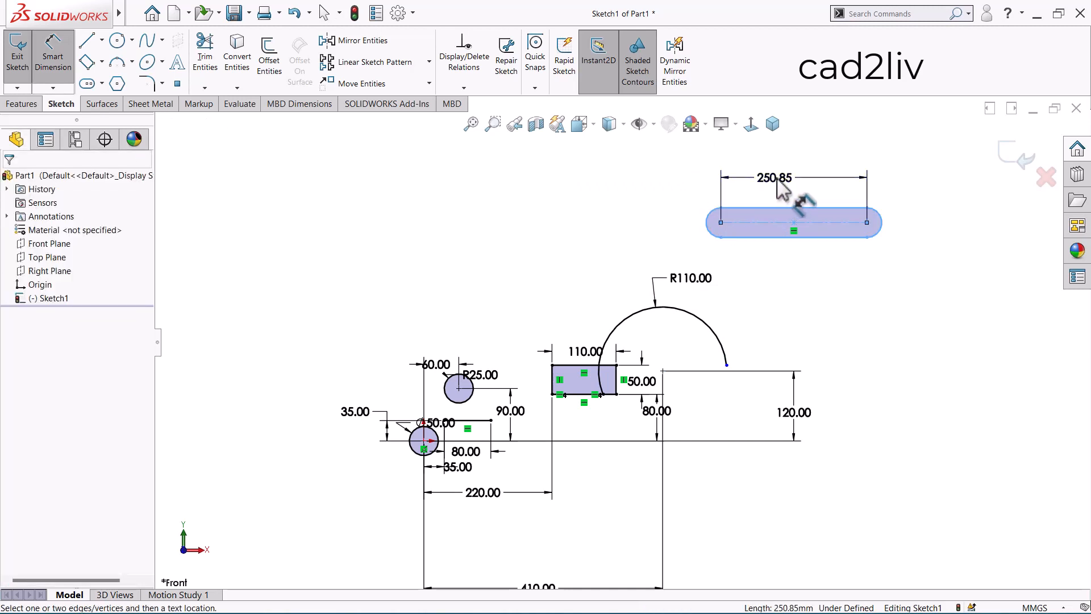
{"action": "left_click", "coordinate": [777, 179]}
{"action": "type", "text": "250"}
{"action": "key", "text": "Return"}
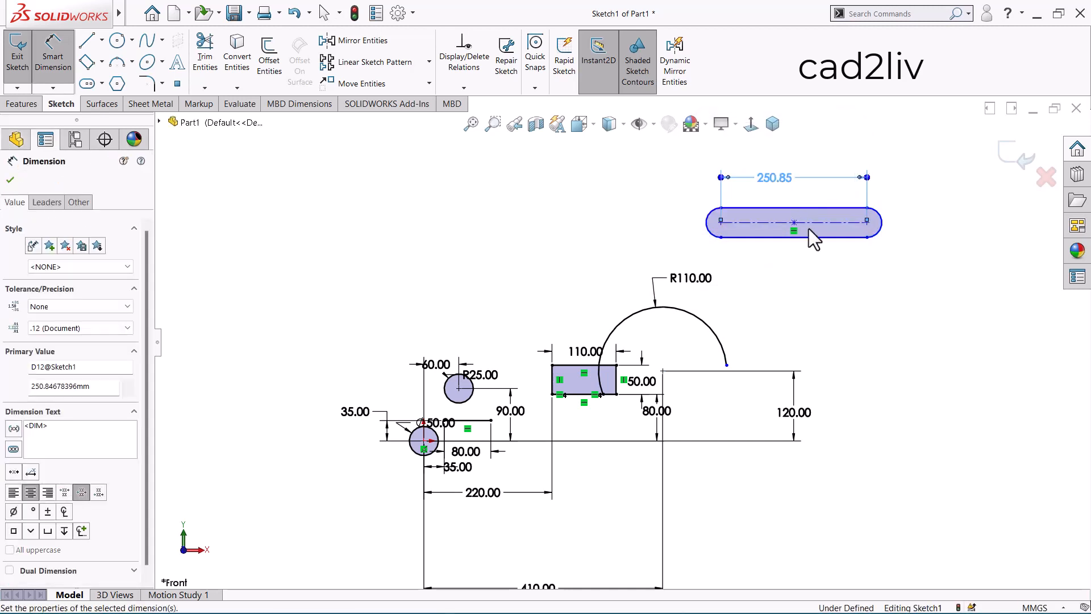
{"action": "left_click", "coordinate": [836, 293]}
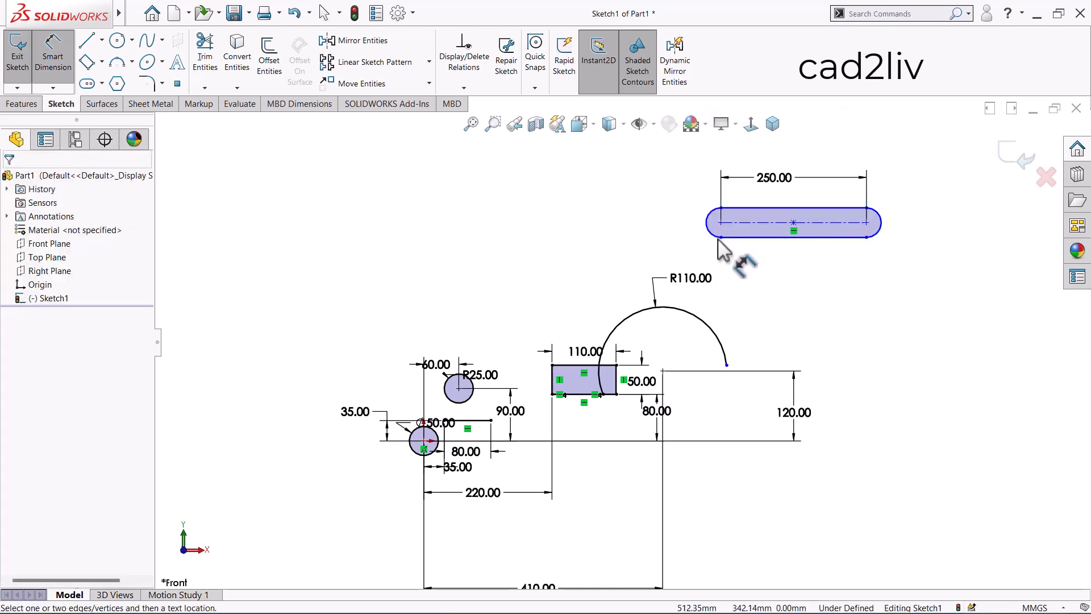
Dimension the radius of the slot's right end arc and set it to 20 mm
{"action": "left_click", "coordinate": [880, 218]}
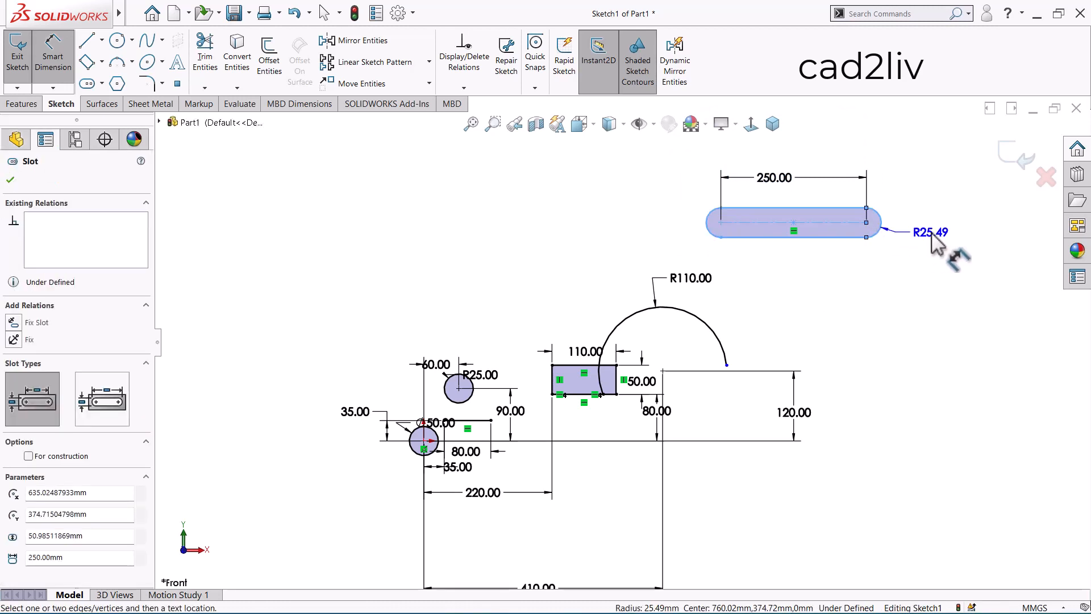
{"action": "left_click", "coordinate": [936, 236]}
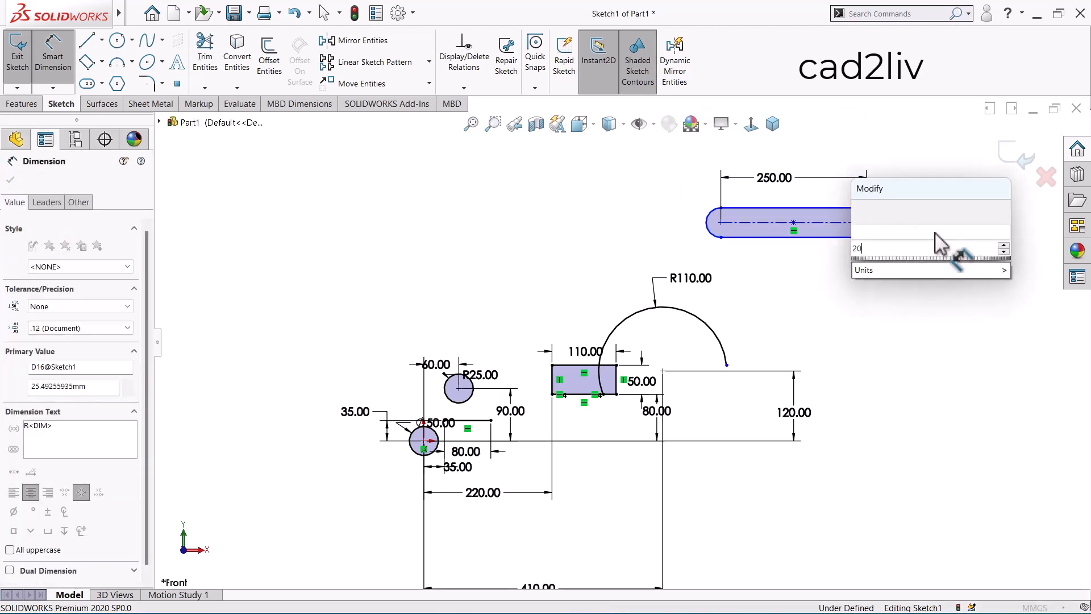
{"action": "key", "text": "Return"}
{"action": "left_click", "coordinate": [901, 328]}
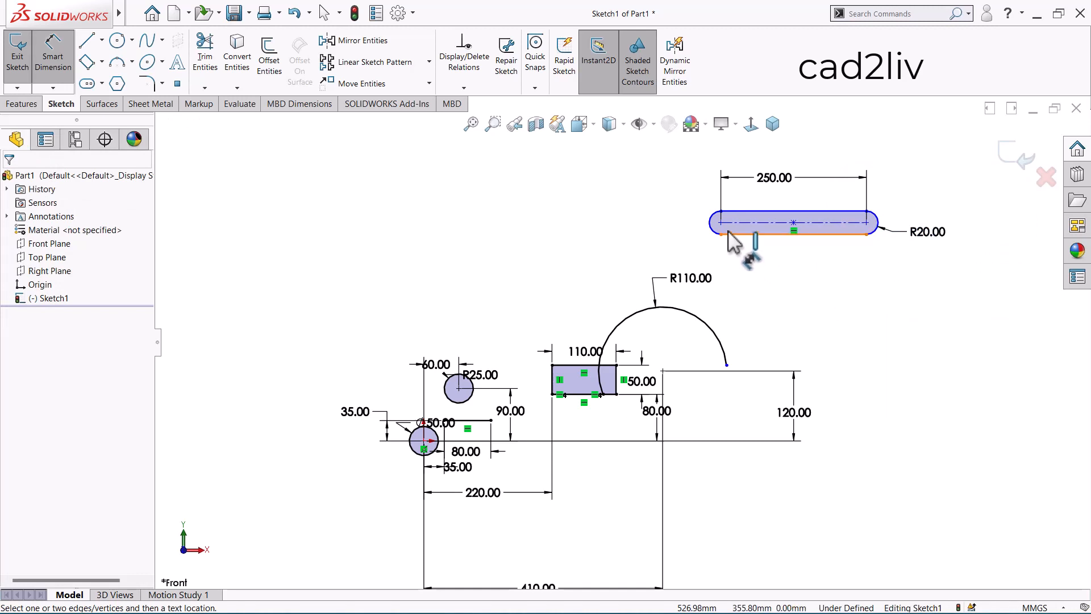
Dimension the vertical distance from the rectangle's lower-right corner to the slot's left end center as 280 mm
{"action": "scroll", "coordinate": [619, 337], "scroll_direction": "up", "scroll_amount": 2}
{"action": "scroll", "coordinate": [670, 420], "scroll_direction": "down", "scroll_amount": 1}
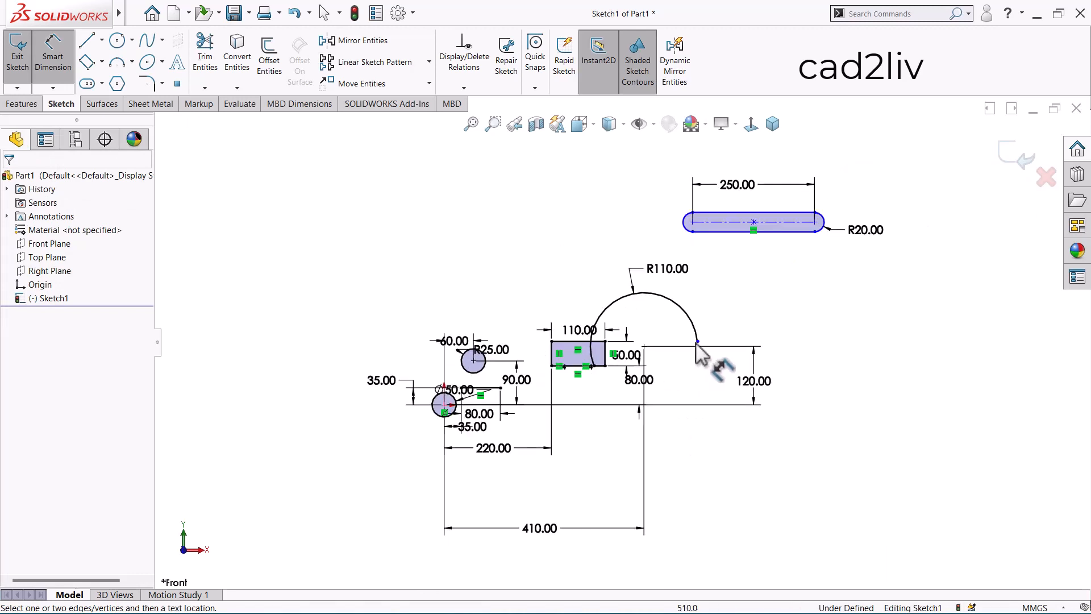
{"action": "left_click", "coordinate": [606, 367]}
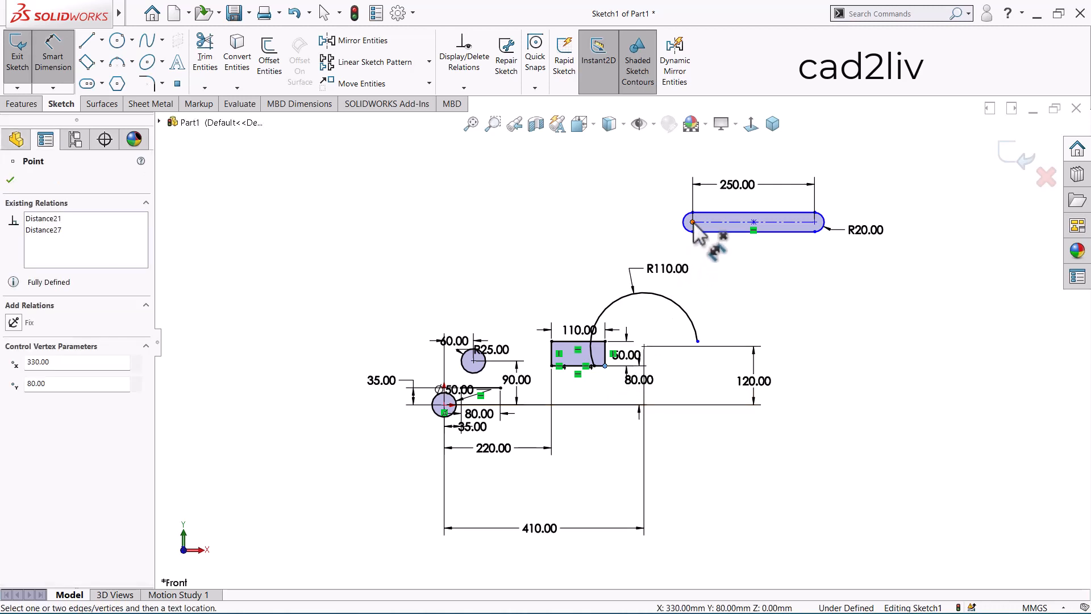
{"action": "left_click", "coordinate": [844, 301]}
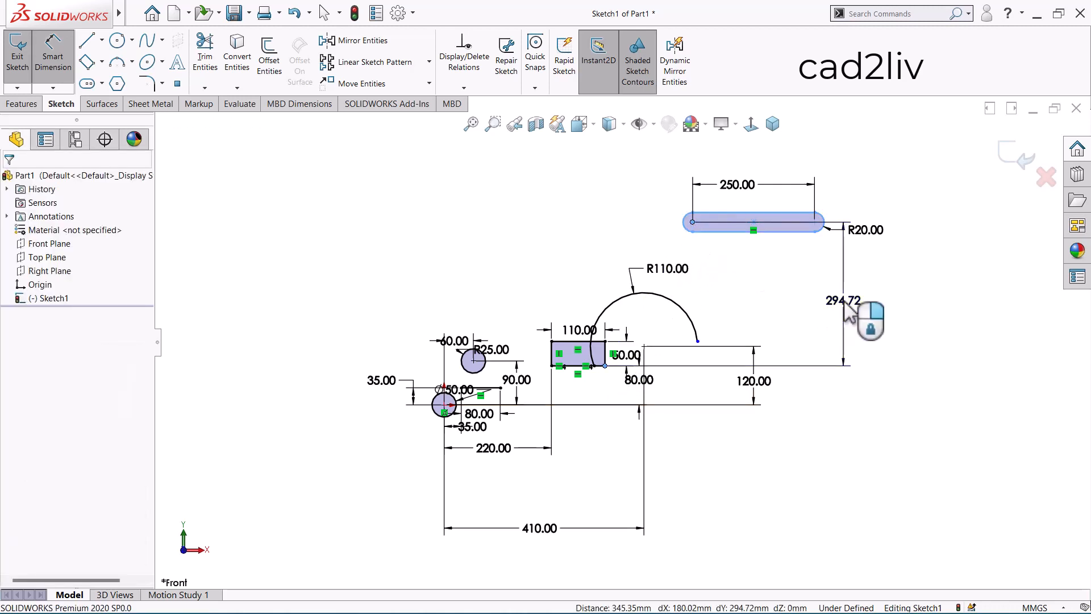
{"action": "type", "text": "220"}
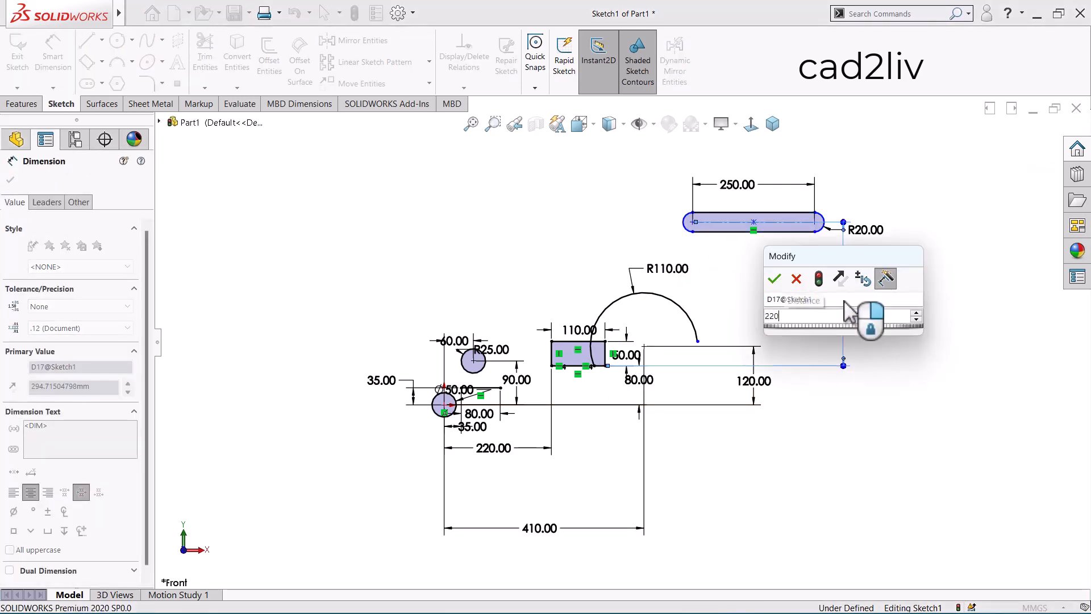
{"action": "key", "text": "Return"}
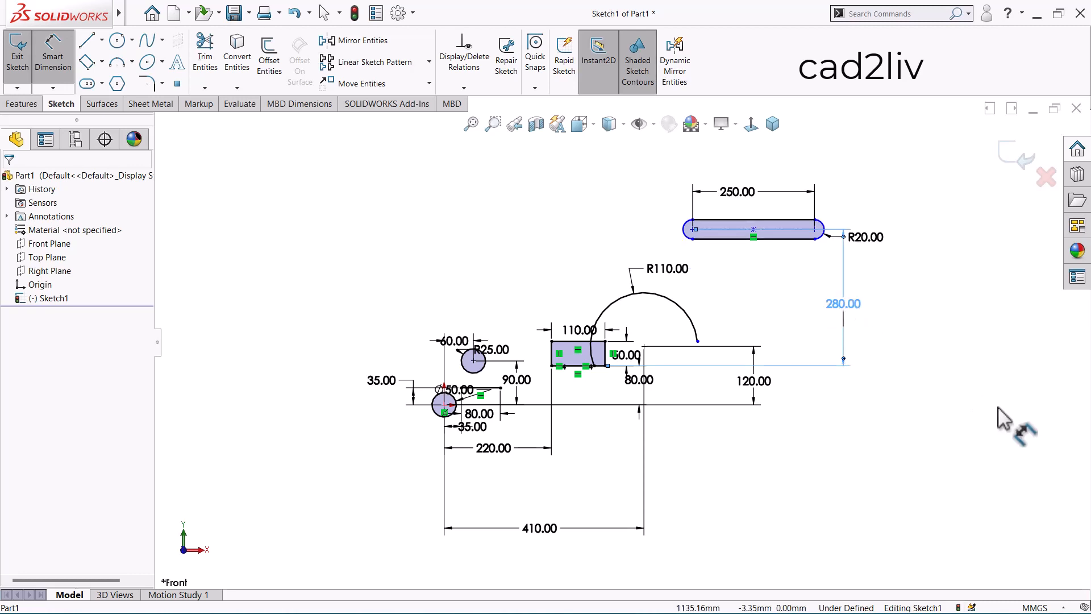
Dimension the horizontal distance from the rectangle's lower-right corner to the slot's left end center as 180 mm
{"action": "left_click", "coordinate": [604, 365]}
{"action": "left_click", "coordinate": [692, 229]}
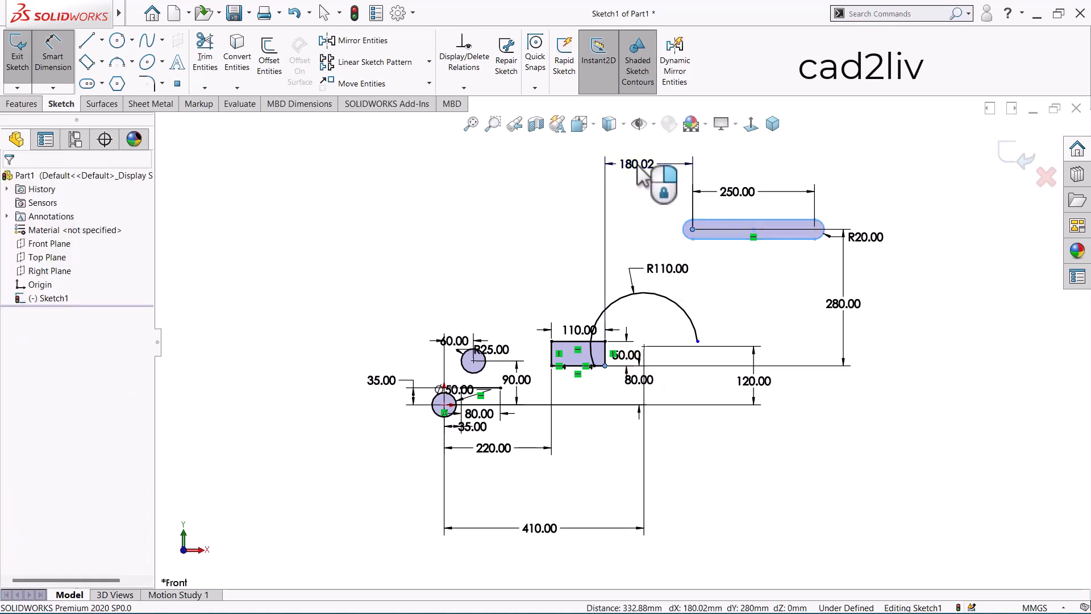
{"action": "left_click", "coordinate": [641, 169]}
{"action": "type", "text": "180"}
{"action": "key", "text": "Return"}
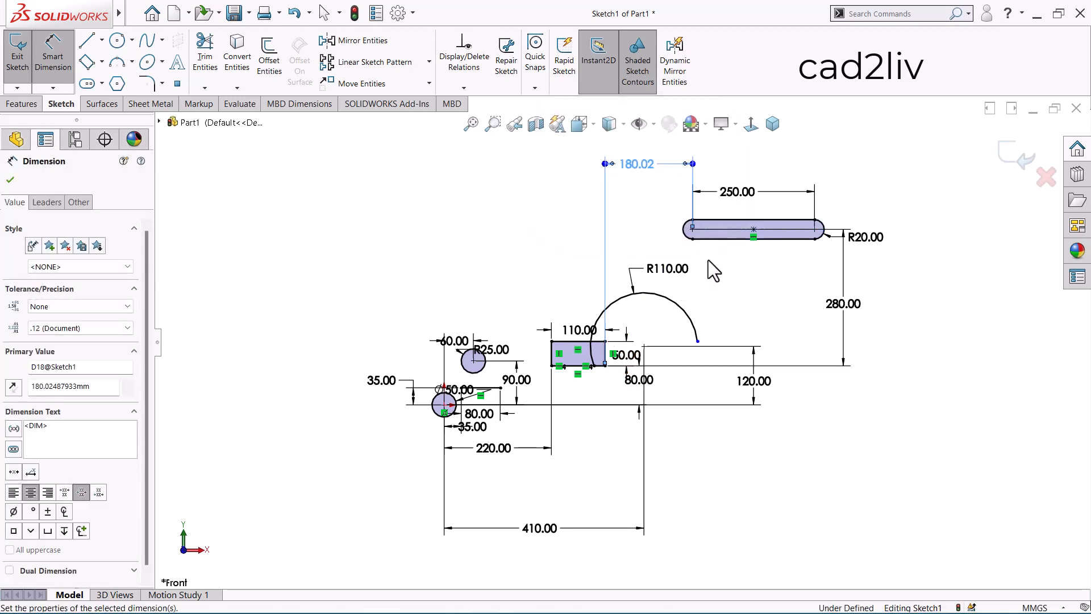
{"action": "scroll", "coordinate": [742, 193], "scroll_direction": "down", "scroll_amount": 2}
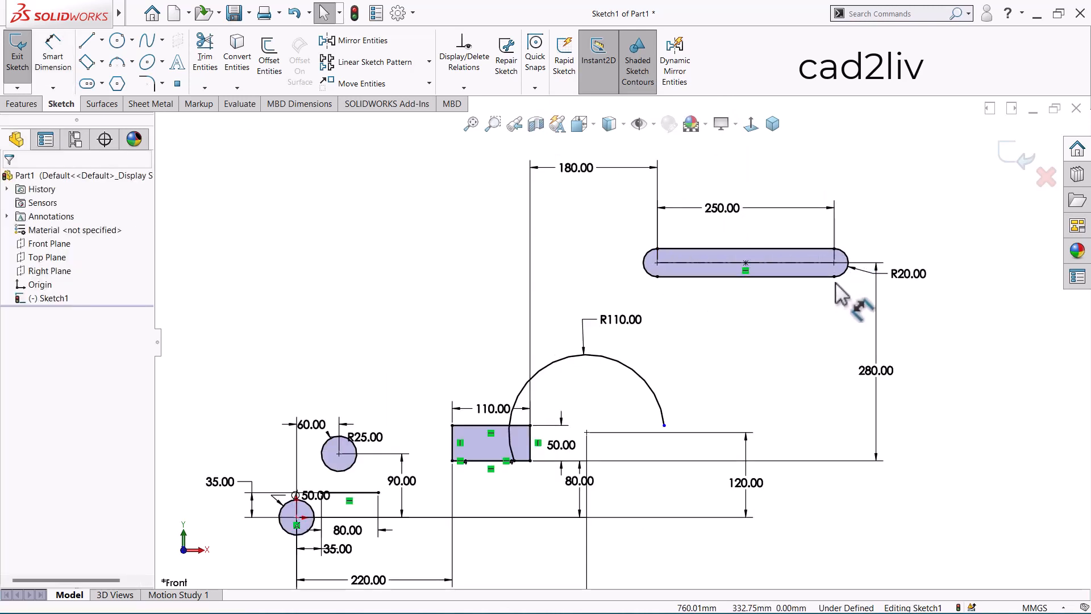
{"action": "key", "text": "Escape"}
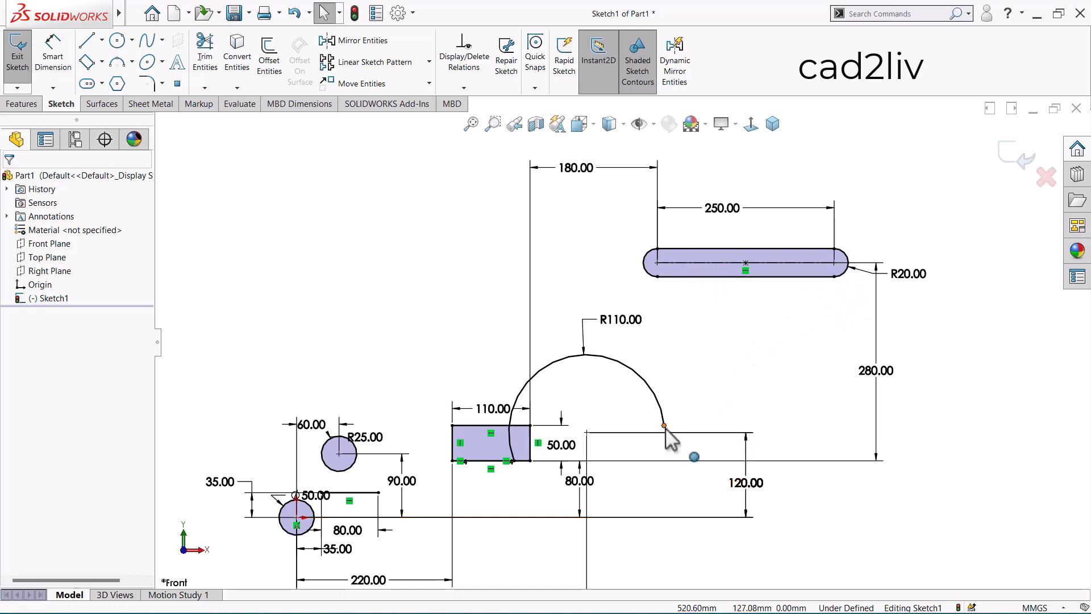
Add a horizontal relation between the rectangle's upper-right corner and the arc's right endpoint
{"action": "left_click", "coordinate": [530, 425]}
{"action": "left_click", "coordinate": [664, 425], "text": "ctrl"}
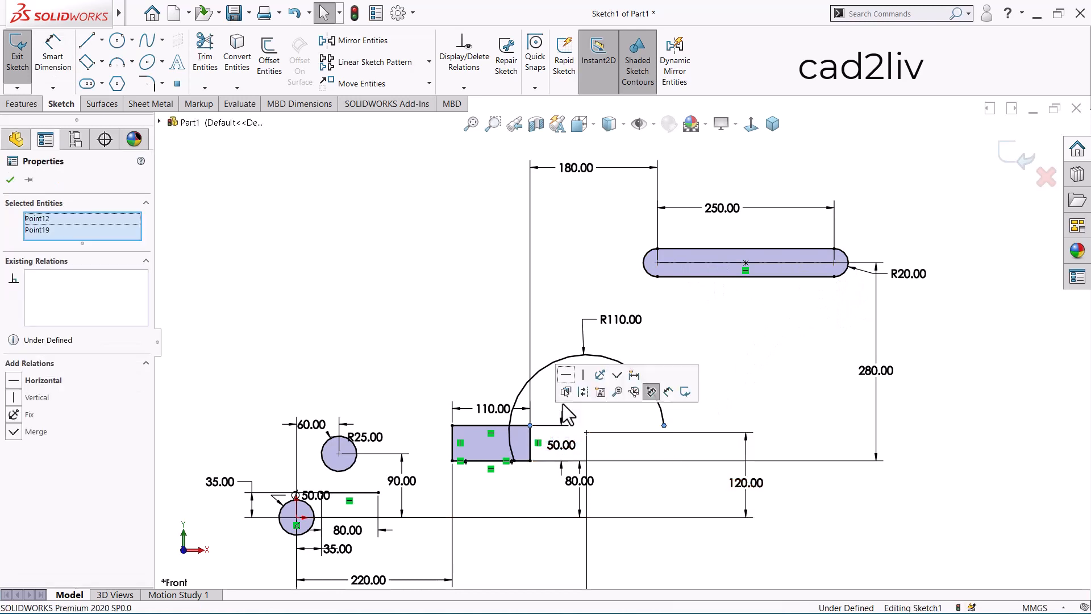
{"action": "left_click", "coordinate": [565, 374]}
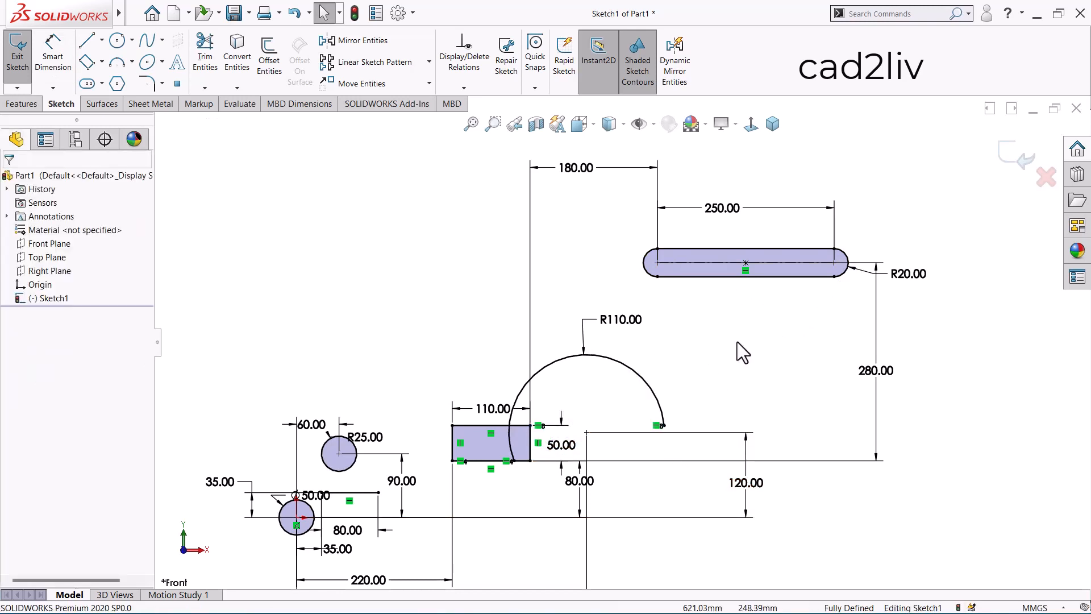
Reposition the 180 mm dimension so that it lines up with the slot's 250 mm length dimension
{"action": "scroll", "coordinate": [840, 379], "scroll_direction": "up", "scroll_amount": 3}
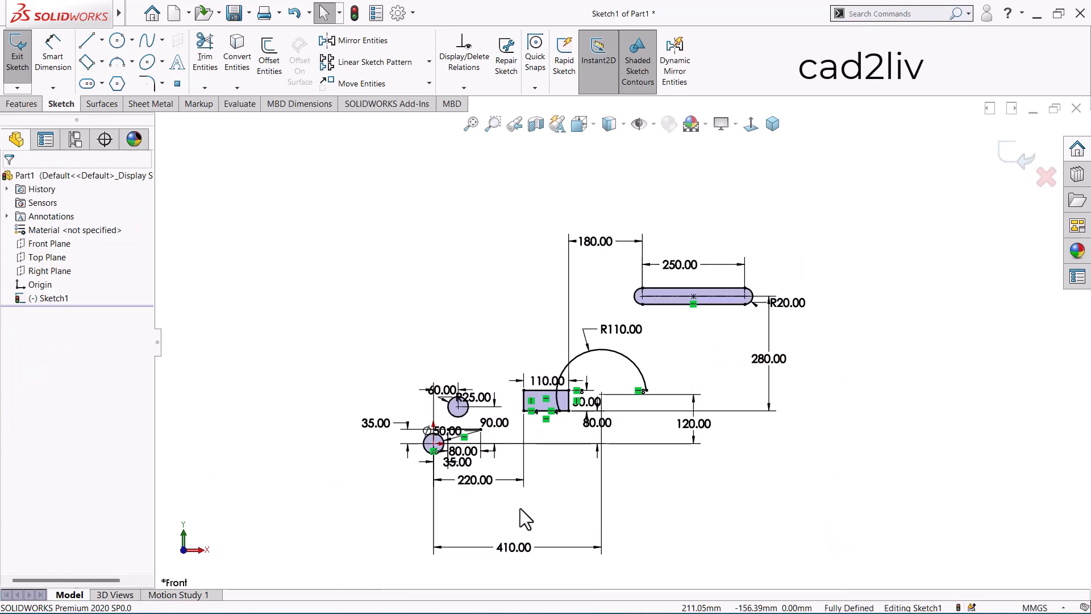
{"action": "scroll", "coordinate": [519, 507], "scroll_direction": "down", "scroll_amount": 2}
{"action": "scroll", "coordinate": [519, 507], "scroll_direction": "up", "scroll_amount": 1}
{"action": "scroll", "coordinate": [670, 346], "scroll_direction": "up", "scroll_amount": 1}
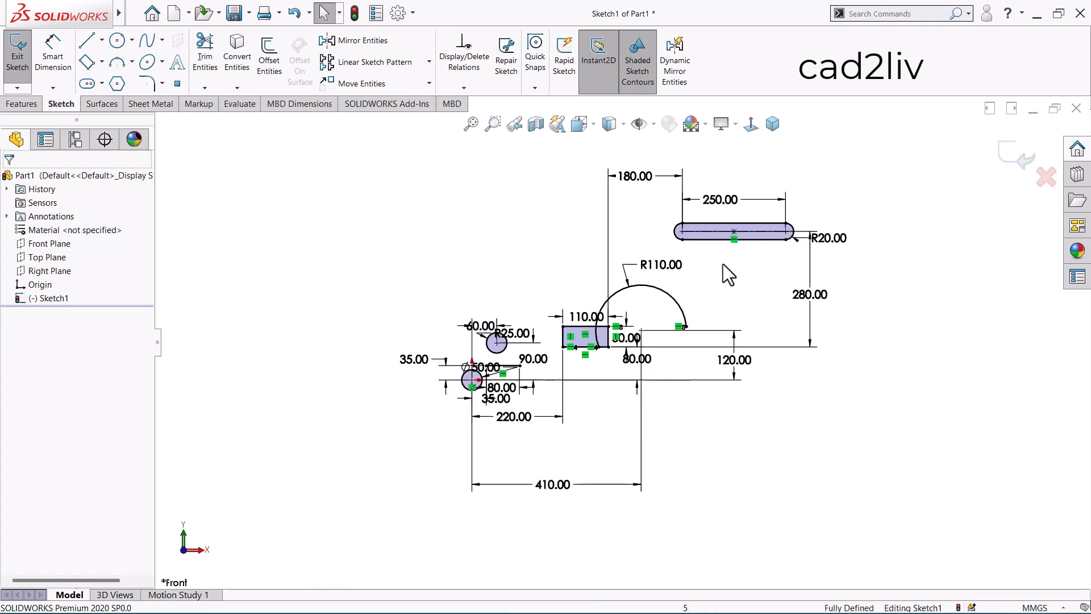
{"action": "scroll", "coordinate": [739, 222], "scroll_direction": "down", "scroll_amount": 2}
{"action": "left_click_drag", "start_coordinate": [580, 181], "coordinate": [578, 230]}
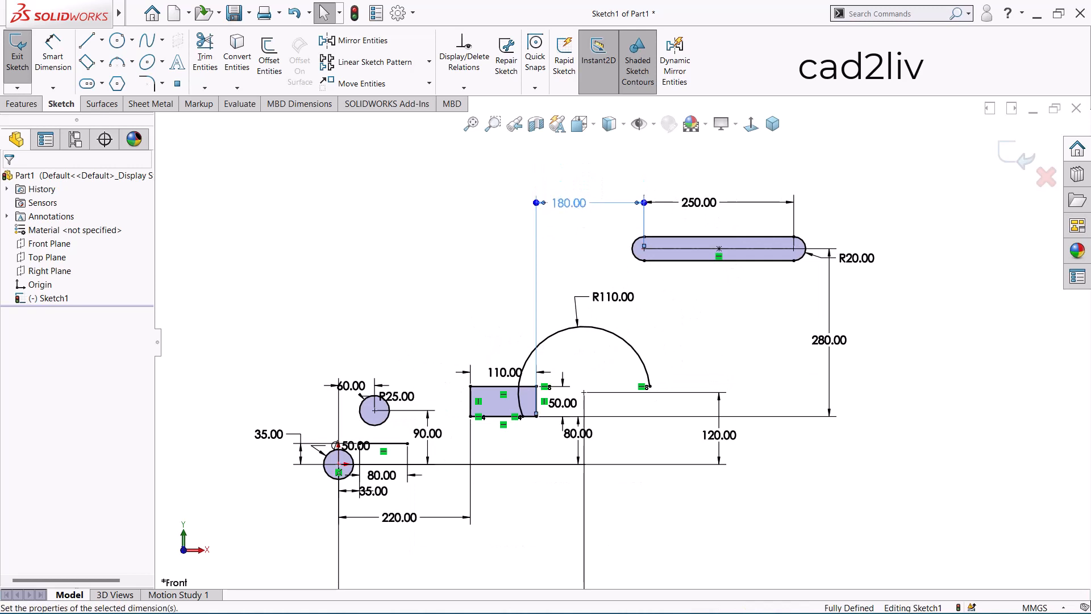
{"action": "left_click", "coordinate": [585, 246]}
Reposition the 410 mm dimension upward so that it sits just below the 220 mm dimension
{"action": "scroll", "coordinate": [584, 250], "scroll_direction": "up", "scroll_amount": 2}
{"action": "scroll", "coordinate": [511, 529], "scroll_direction": "down", "scroll_amount": 2}
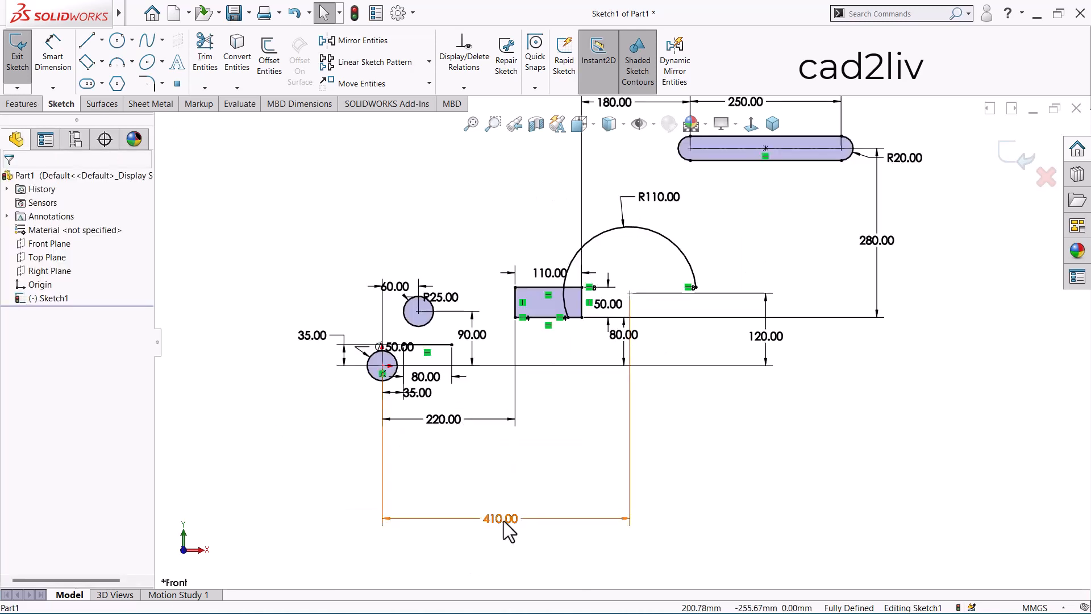
{"action": "left_click_drag", "start_coordinate": [505, 526], "coordinate": [509, 458]}
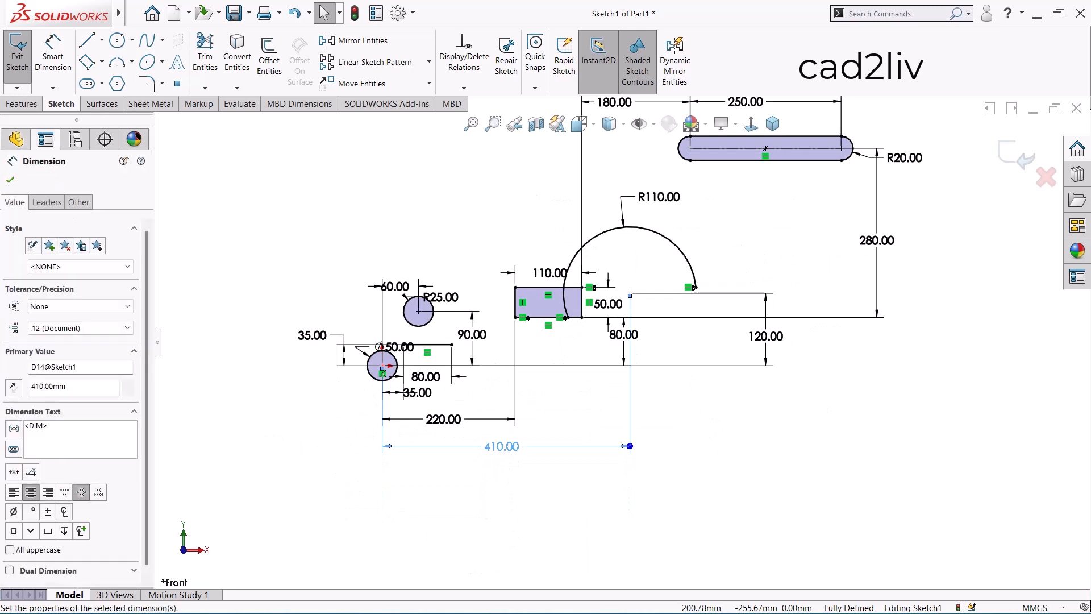
{"action": "left_click", "coordinate": [558, 498]}
{"action": "scroll", "coordinate": [559, 497], "scroll_direction": "up", "scroll_amount": 1}
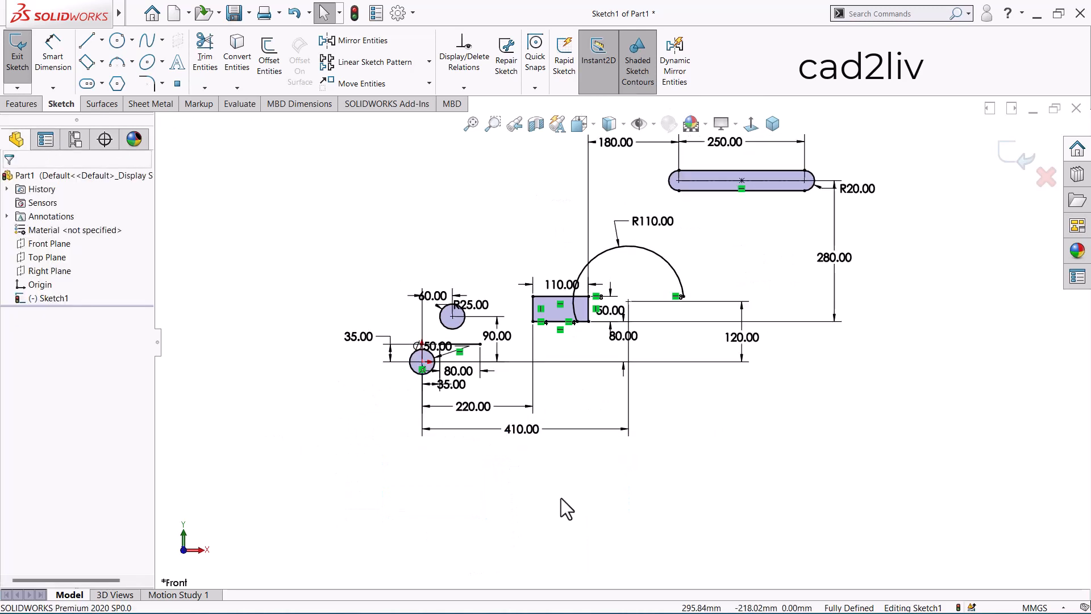
Hide the sketch relation symbols in the graphics area
{"action": "left_click", "coordinate": [654, 125]}
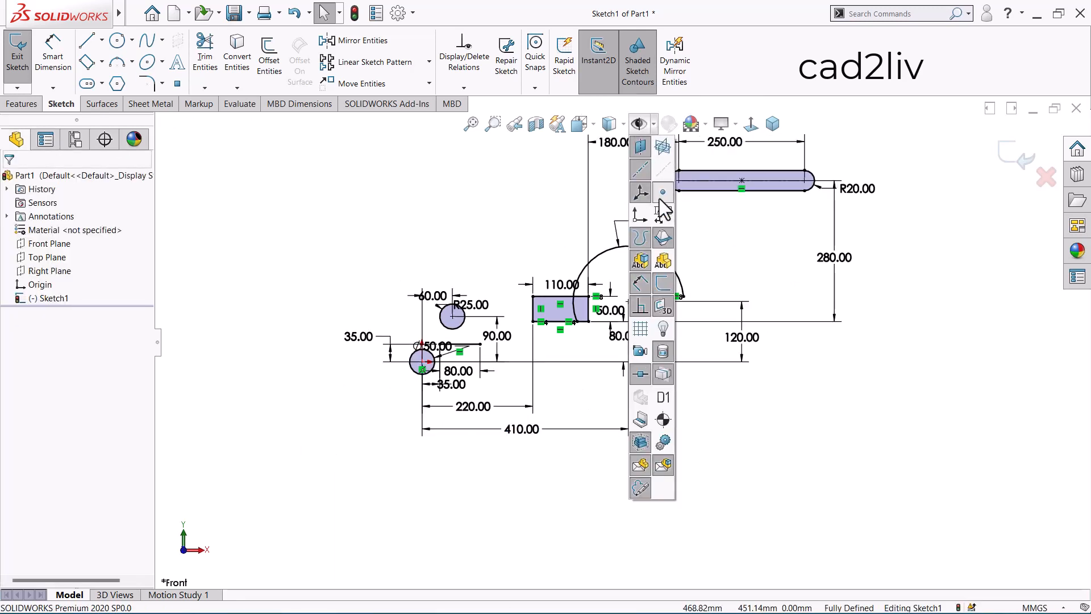
{"action": "left_click", "coordinate": [643, 306]}
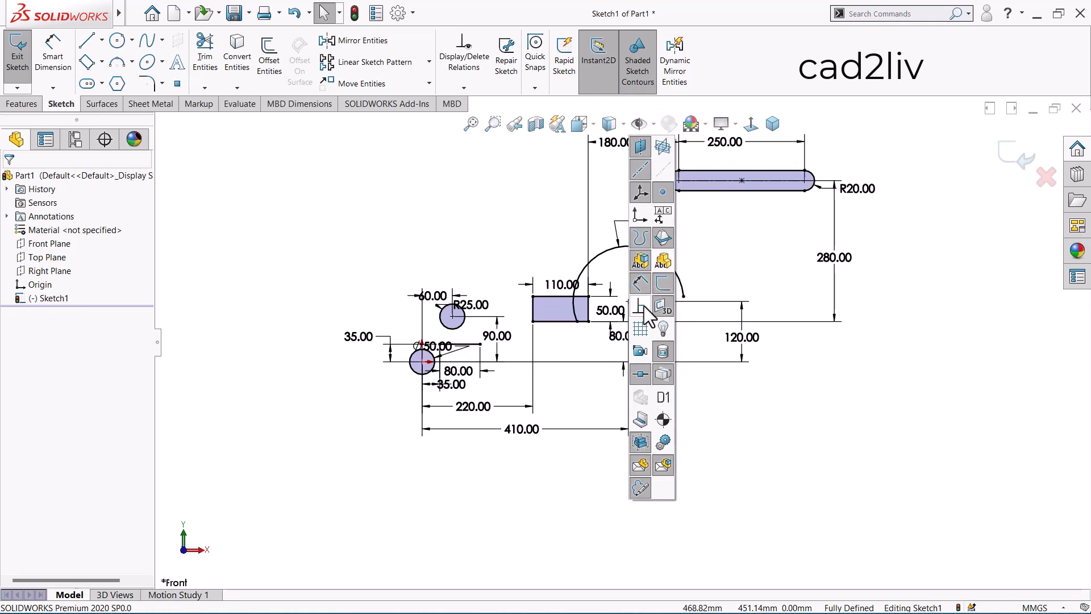
{"action": "scroll", "coordinate": [640, 210], "scroll_direction": "down", "scroll_amount": 3}
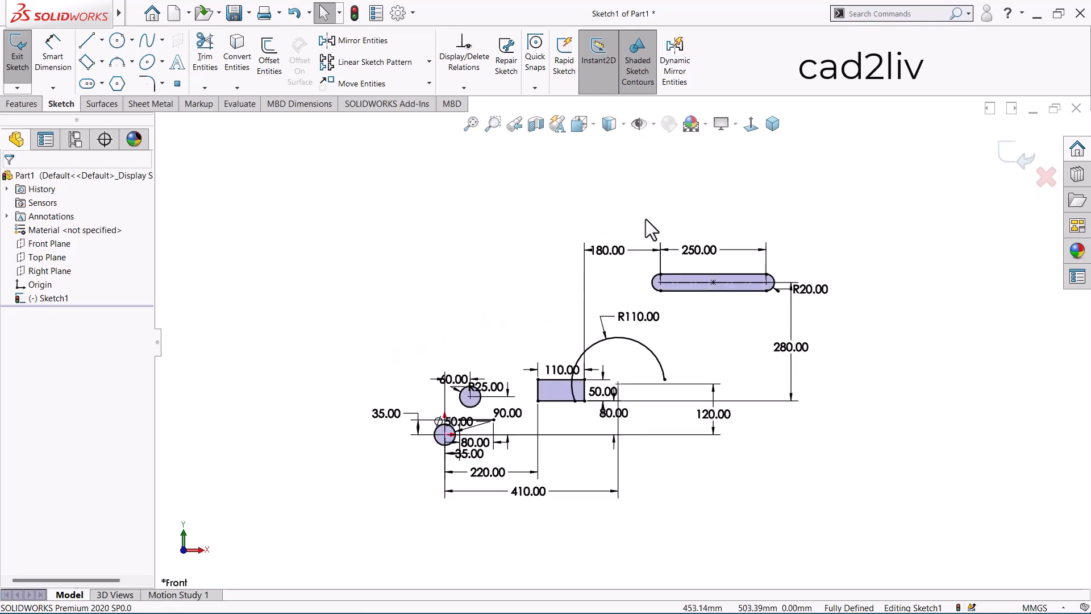
{"action": "scroll", "coordinate": [696, 346], "scroll_direction": "down", "scroll_amount": 1}
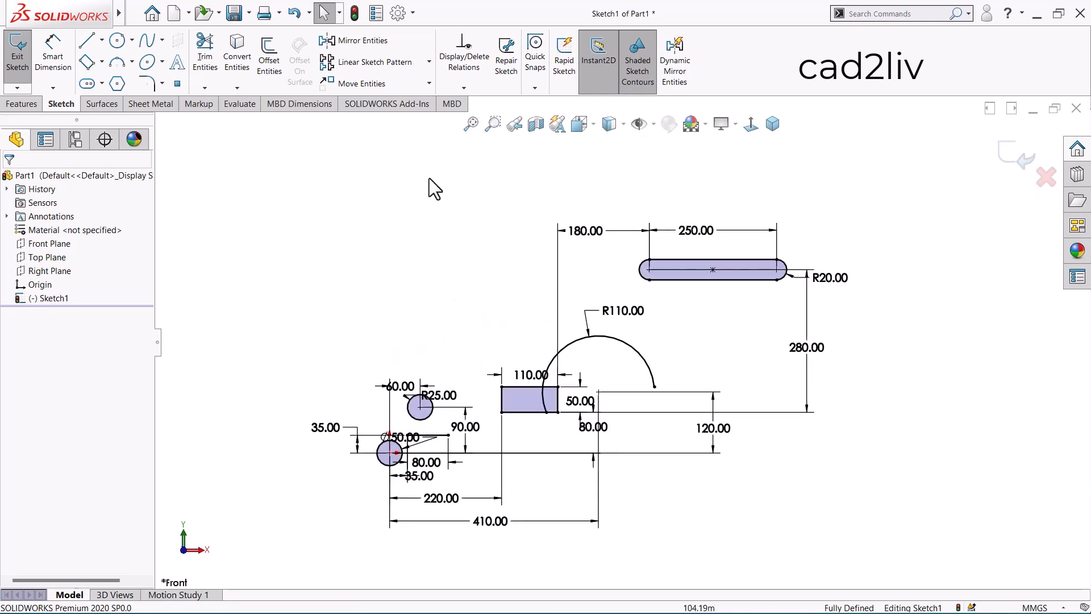
Sketch a 3 point arc slot above the two circles, about 188 mm in arc radius, 61° in angle and 73 mm wide
{"action": "left_click", "coordinate": [102, 84]}
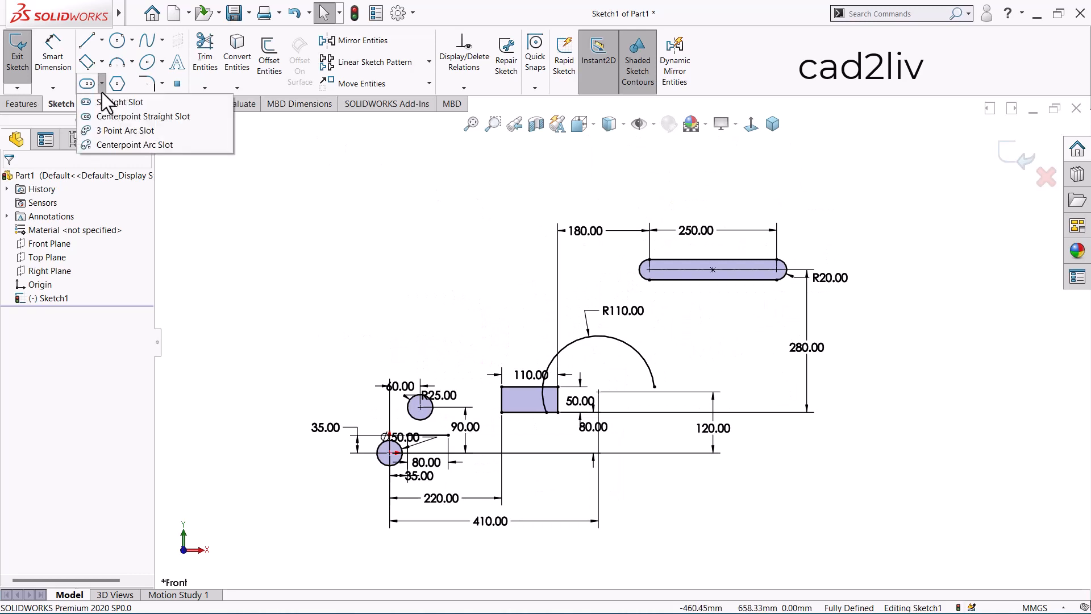
{"action": "left_click", "coordinate": [111, 126]}
{"action": "left_click", "coordinate": [339, 269]}
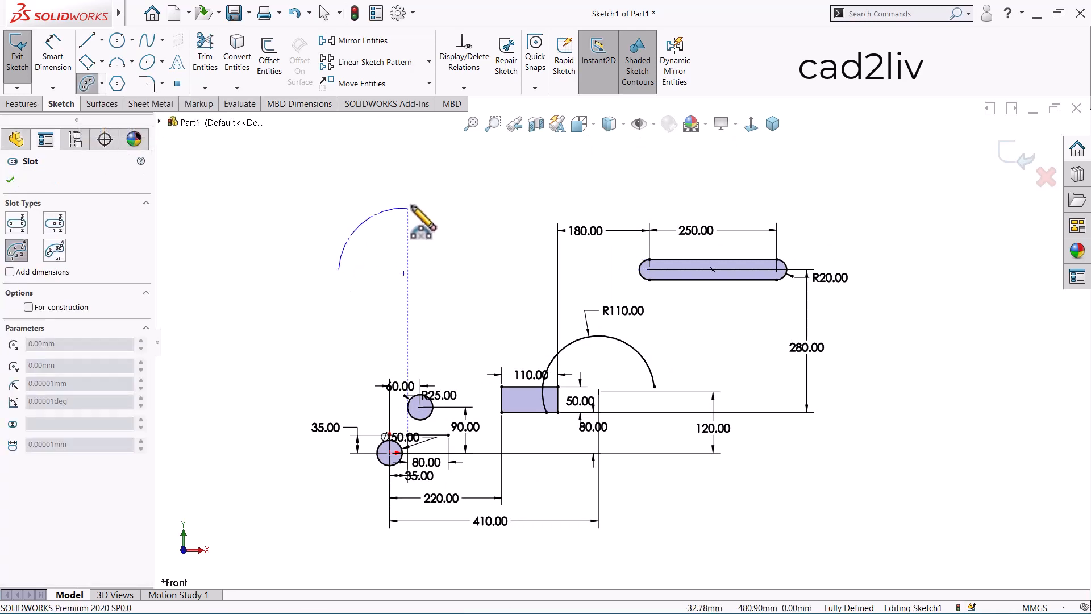
{"action": "left_click", "coordinate": [409, 204]}
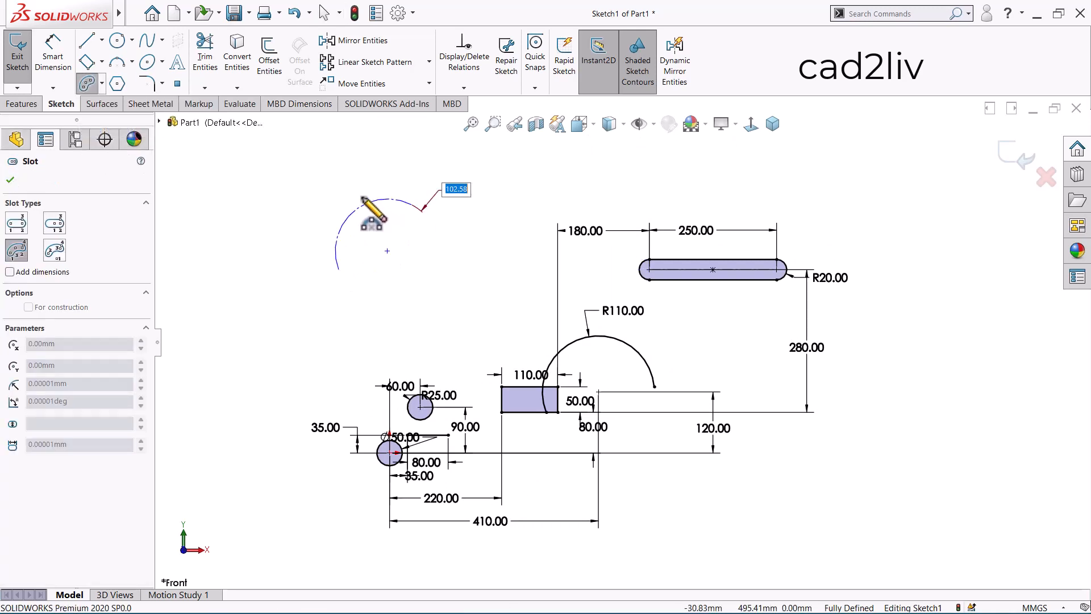
{"action": "left_click", "coordinate": [364, 227]}
{"action": "left_click", "coordinate": [361, 223]}
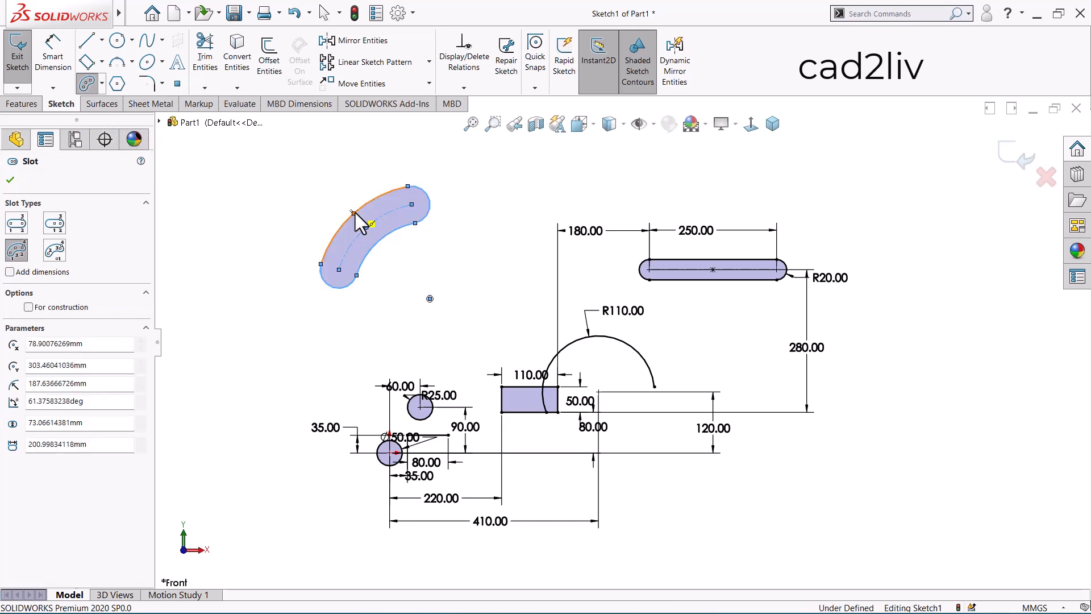
Delete the 3 point arc slot above the two circles
{"action": "key", "text": "Escape"}
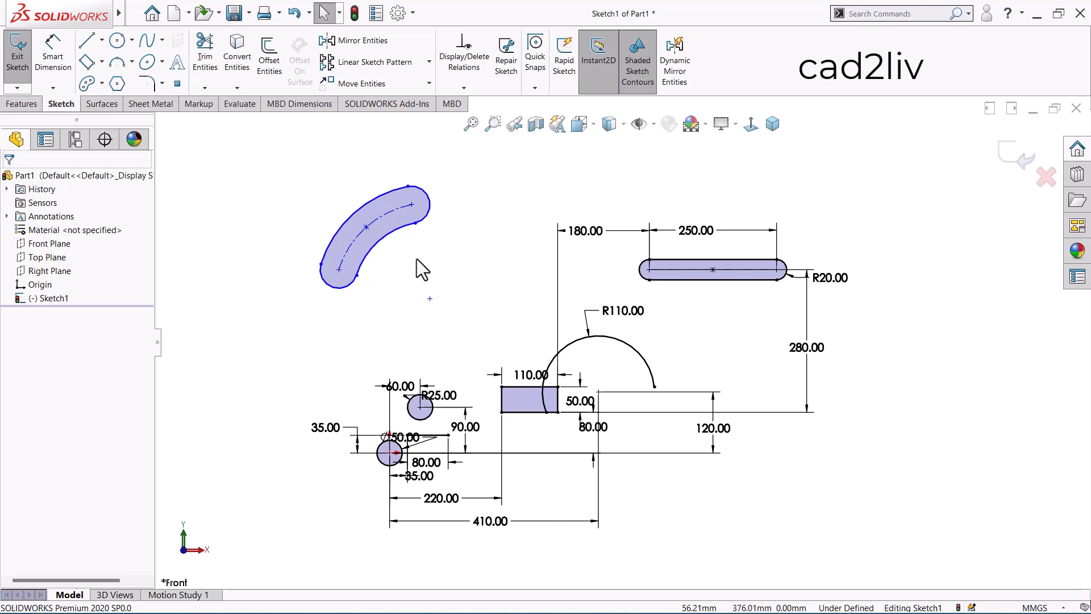
{"action": "left_click", "coordinate": [387, 214]}
{"action": "key", "text": "Delete"}
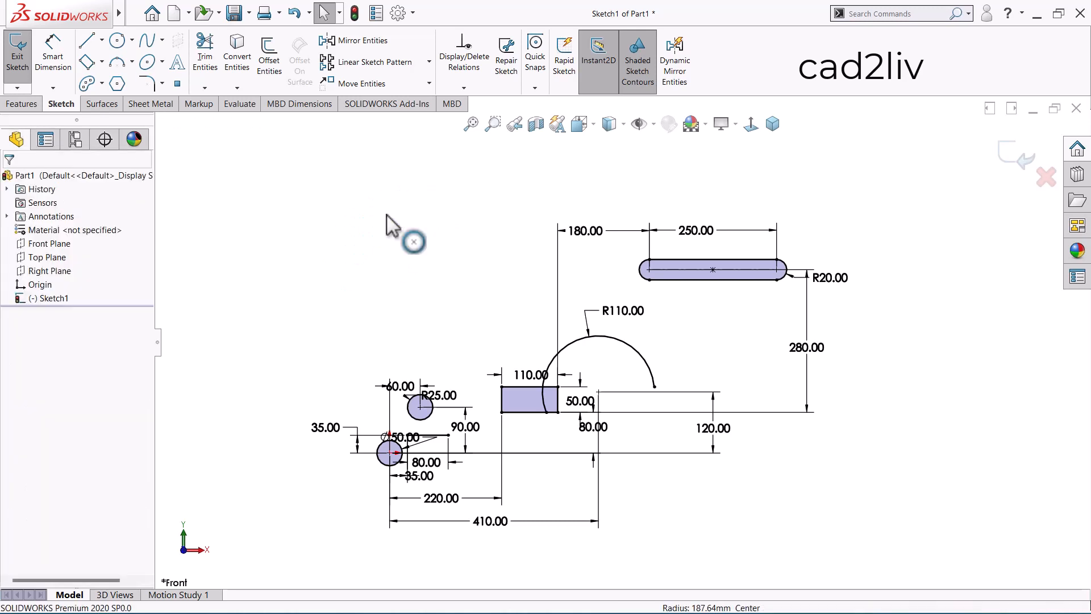
Sketch a six-sided inscribed-circle polygon up and to the left of the circles, about 149 mm in inner circle diameter
{"action": "left_click", "coordinate": [118, 84]}
{"action": "left_click", "coordinate": [316, 213]}
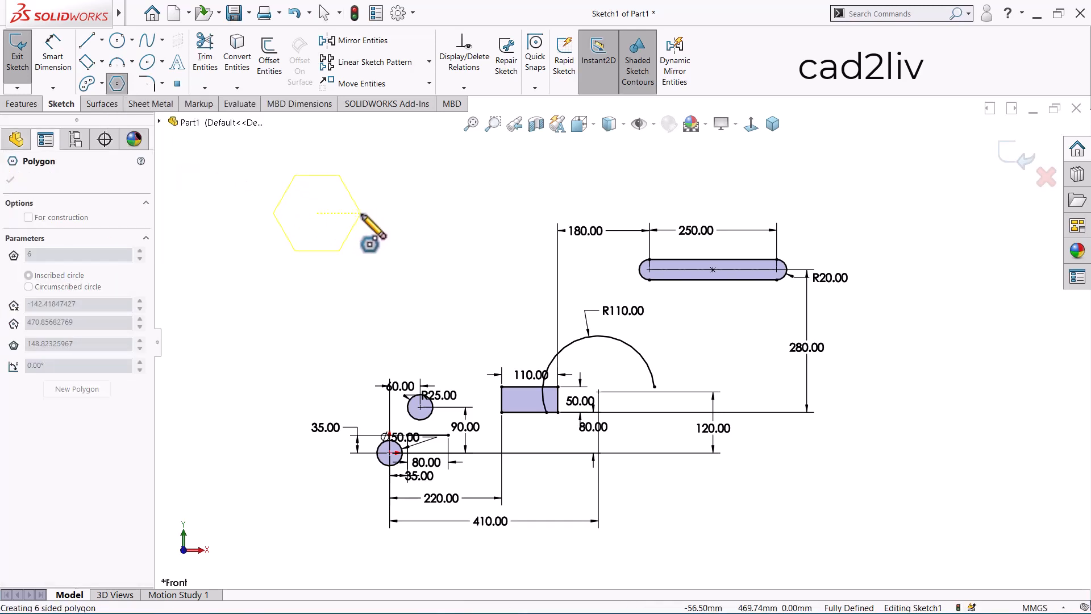
{"action": "left_click", "coordinate": [361, 214]}
{"action": "key", "text": "Escape"}
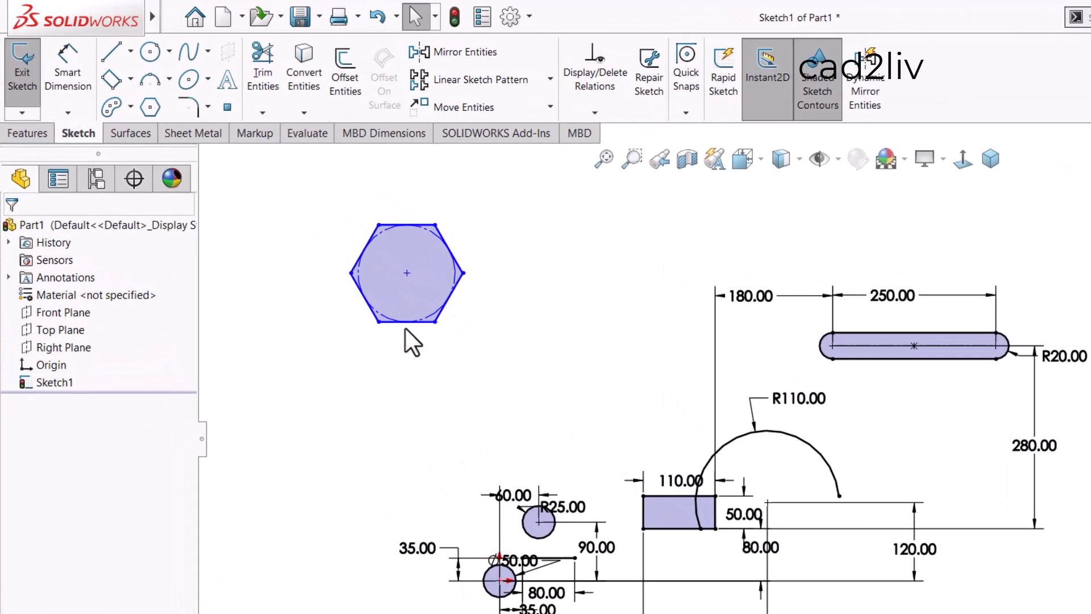
Dimension the hexagon's top side with Smart Dimension and set its length to 80 mm
{"action": "right_click", "coordinate": [588, 318]}
{"action": "left_click", "coordinate": [692, 300]}
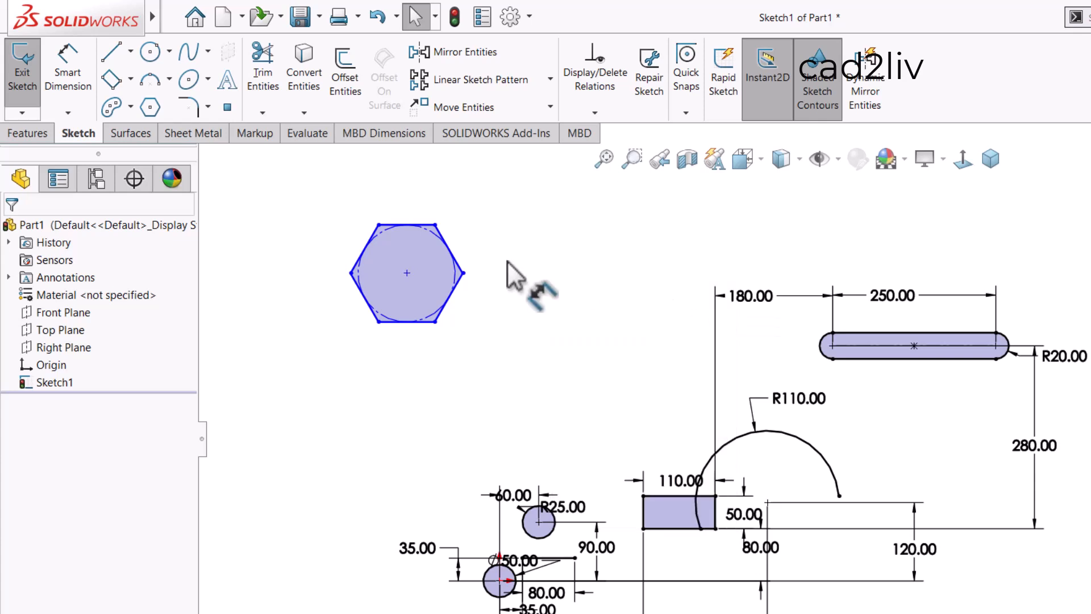
{"action": "left_click", "coordinate": [410, 225]}
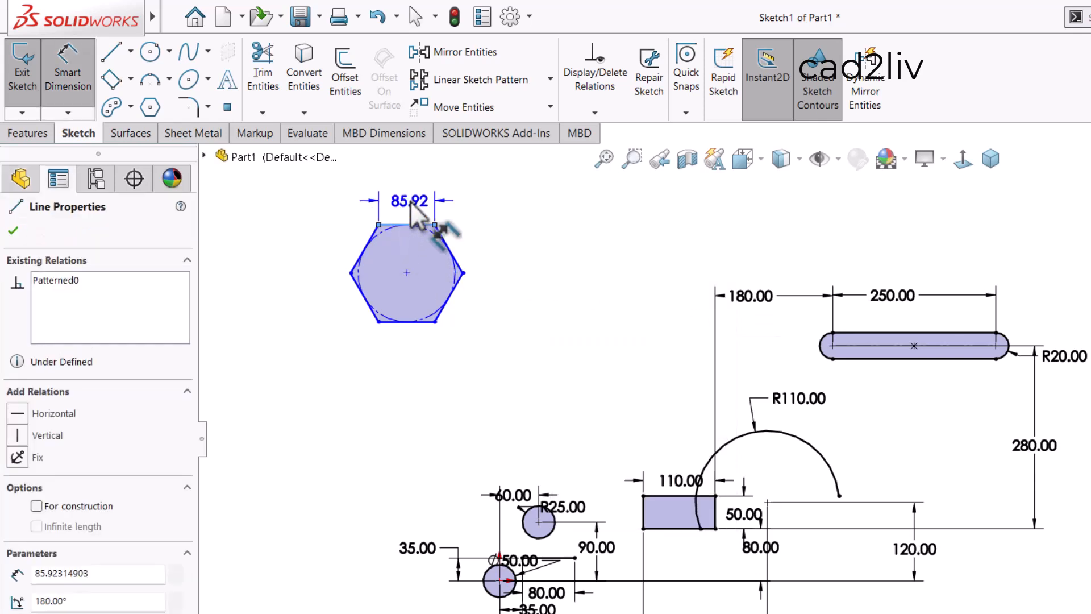
{"action": "left_click", "coordinate": [410, 201]}
{"action": "type", "text": "80"}
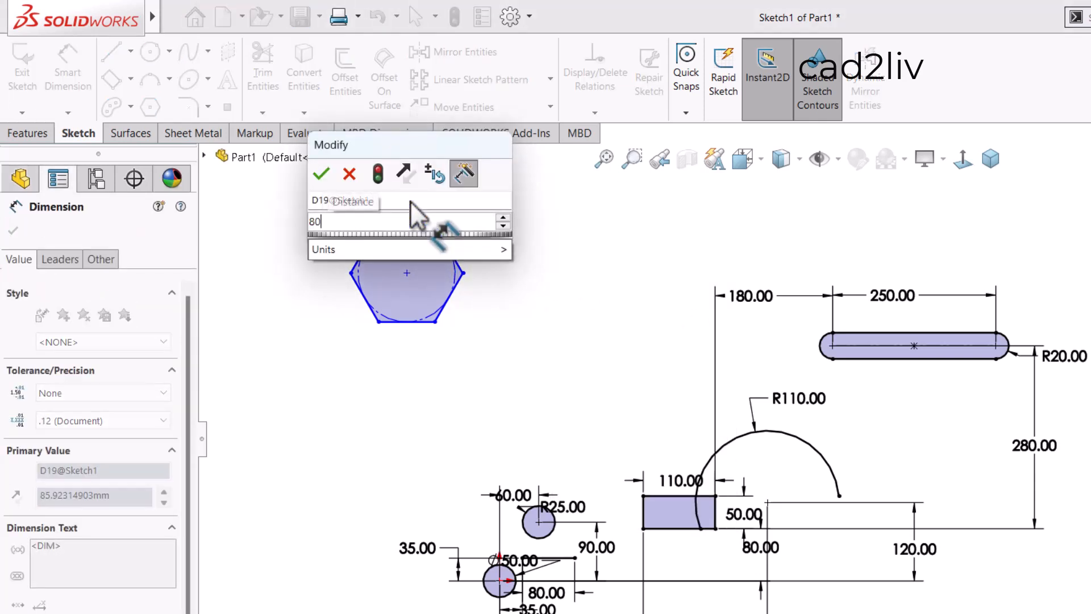
{"action": "key", "text": "Return"}
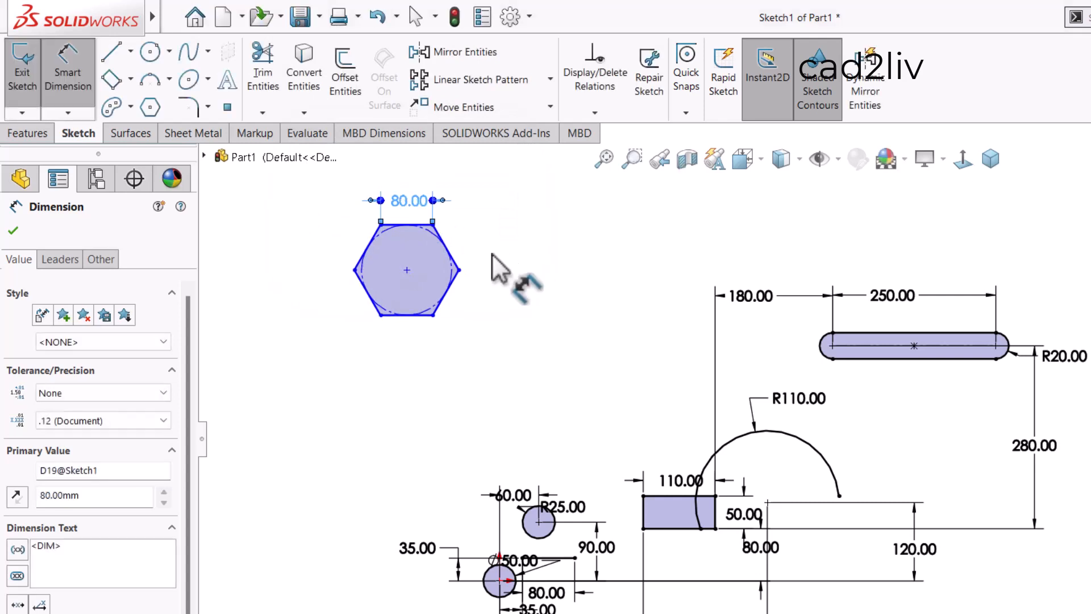
Dimension the vertical distance between the hexagon's centre and the origin as 450 mm, placed left of the hexagon
{"action": "left_click", "coordinate": [409, 269]}
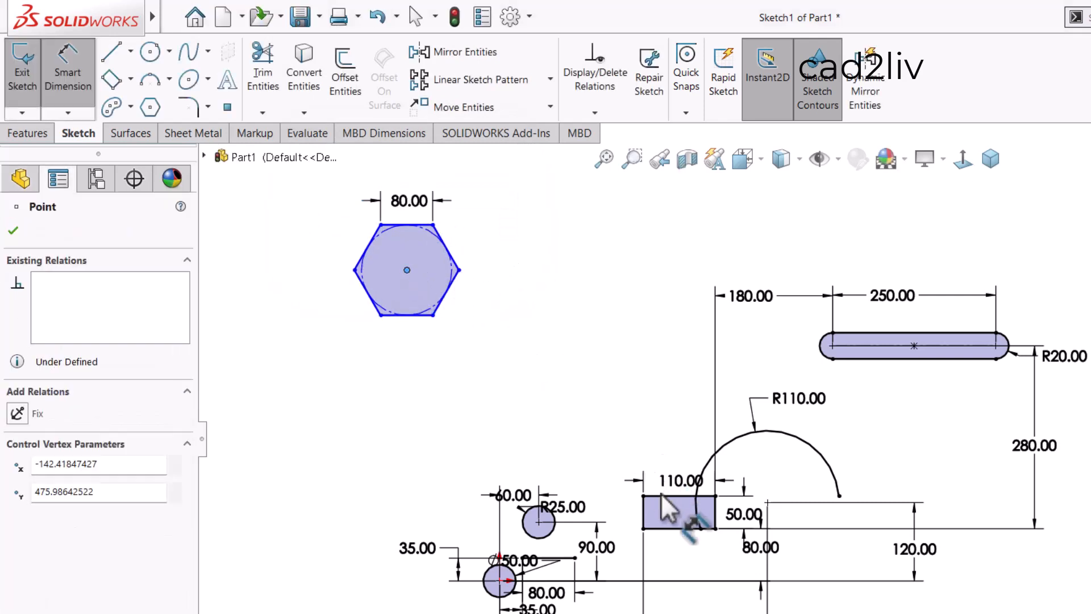
{"action": "left_click", "coordinate": [499, 580]}
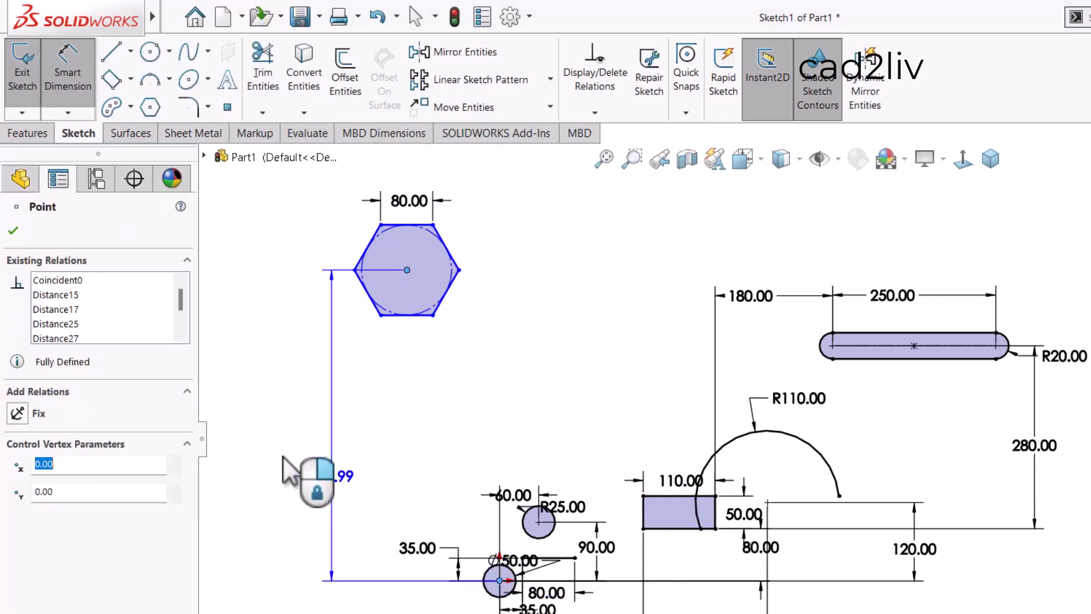
{"action": "left_click", "coordinate": [238, 457]}
{"action": "left_click", "coordinate": [234, 451]}
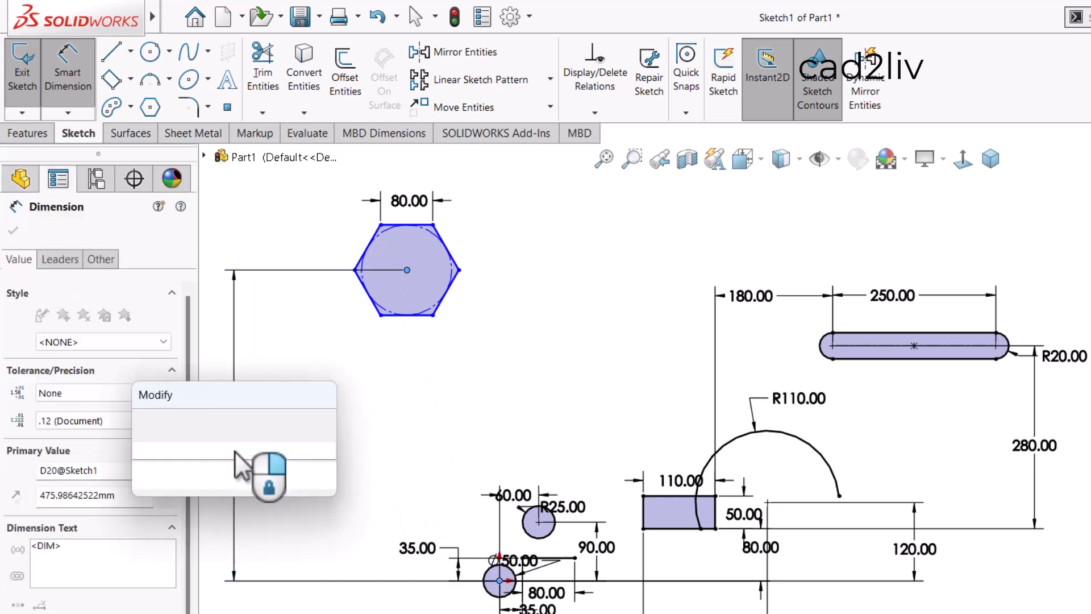
{"action": "type", "text": "450"}
{"action": "key", "text": "Return"}
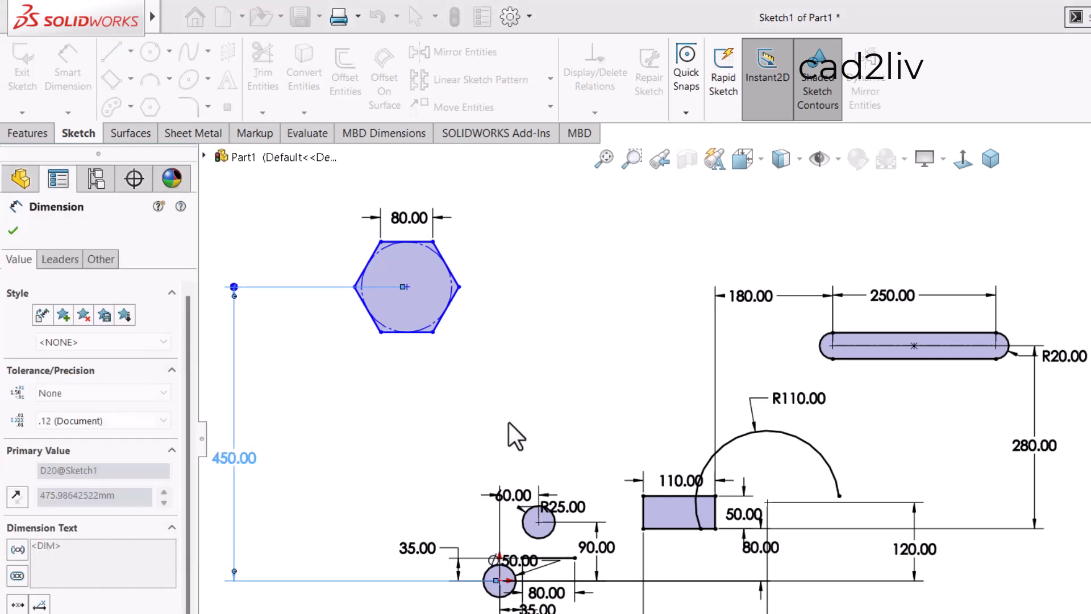
Dimension the horizontal distance between the origin and the hexagon's centre as 150 mm, placed below the sketch
{"action": "left_click", "coordinate": [499, 580]}
{"action": "left_click", "coordinate": [406, 288]}
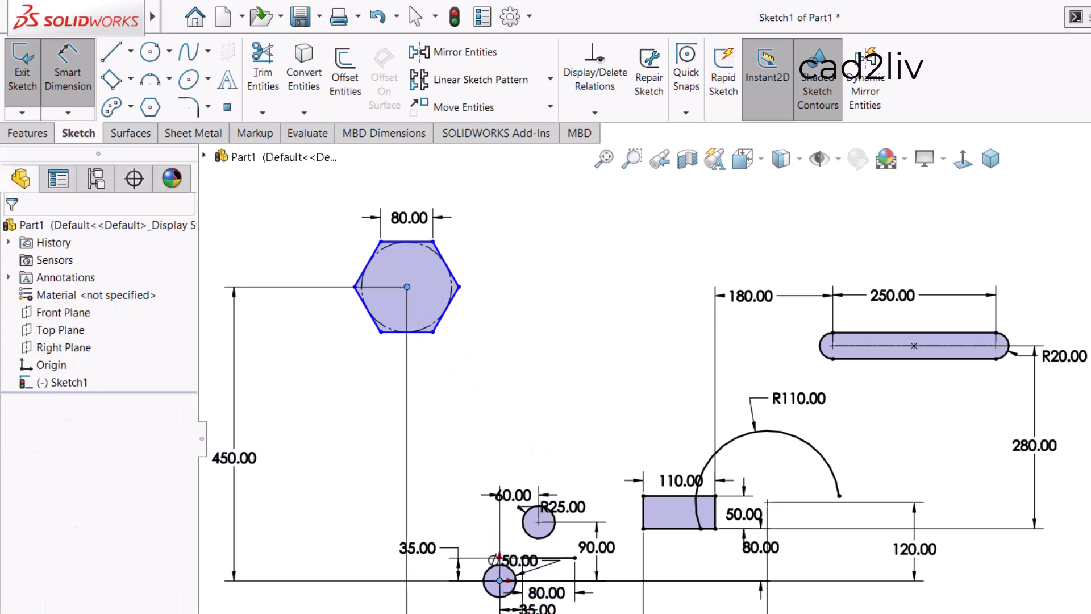
{"action": "type", "text": "150"}
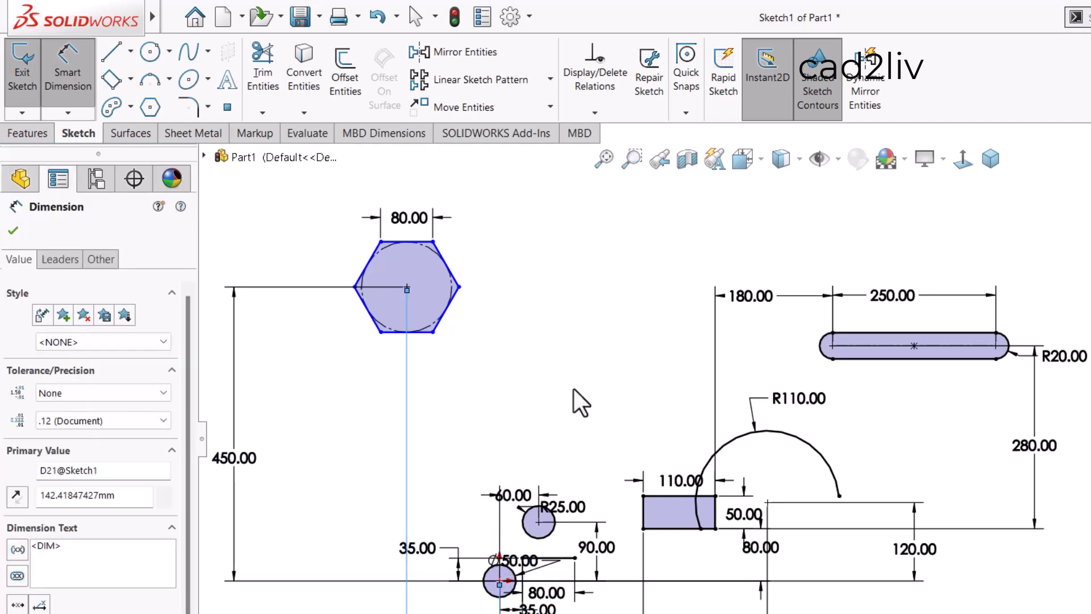
{"action": "key", "text": "Return"}
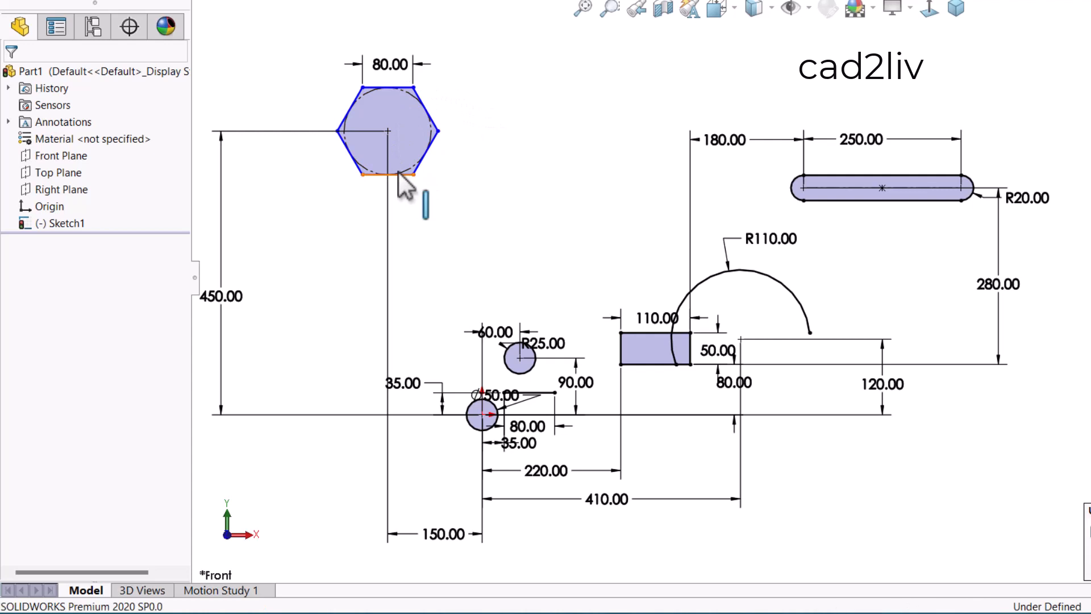
Add a horizontal relation to the hexagon's bottom side
{"action": "left_click", "coordinate": [401, 174]}
{"action": "left_click", "coordinate": [443, 111]}
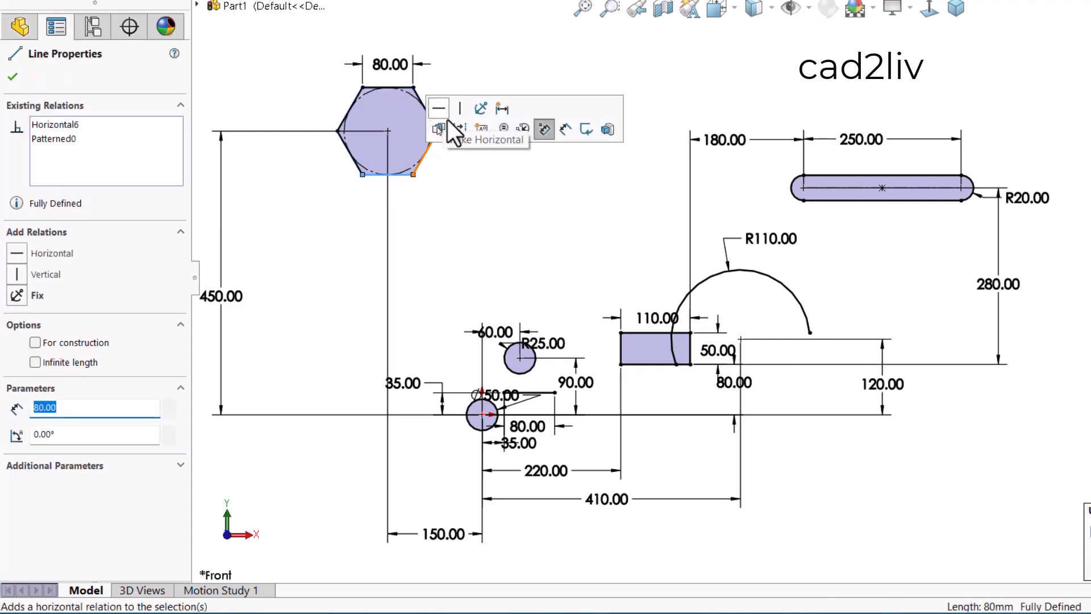
{"action": "left_click", "coordinate": [488, 199]}
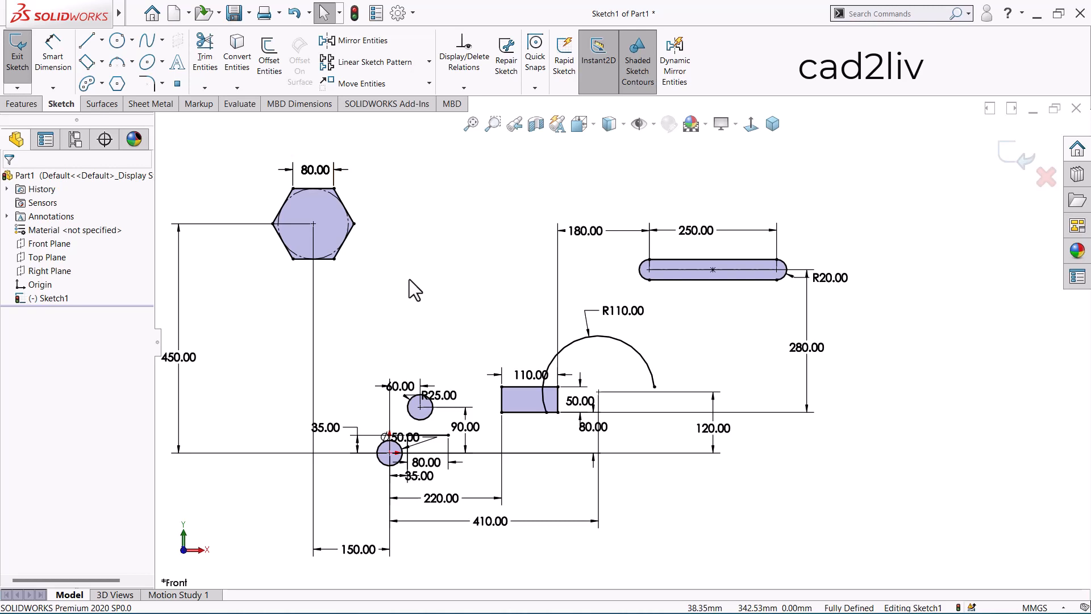
Sketch a horizontal ellipse above the other shapes, with radii of about 211 mm and 41 mm
{"action": "left_click", "coordinate": [149, 62]}
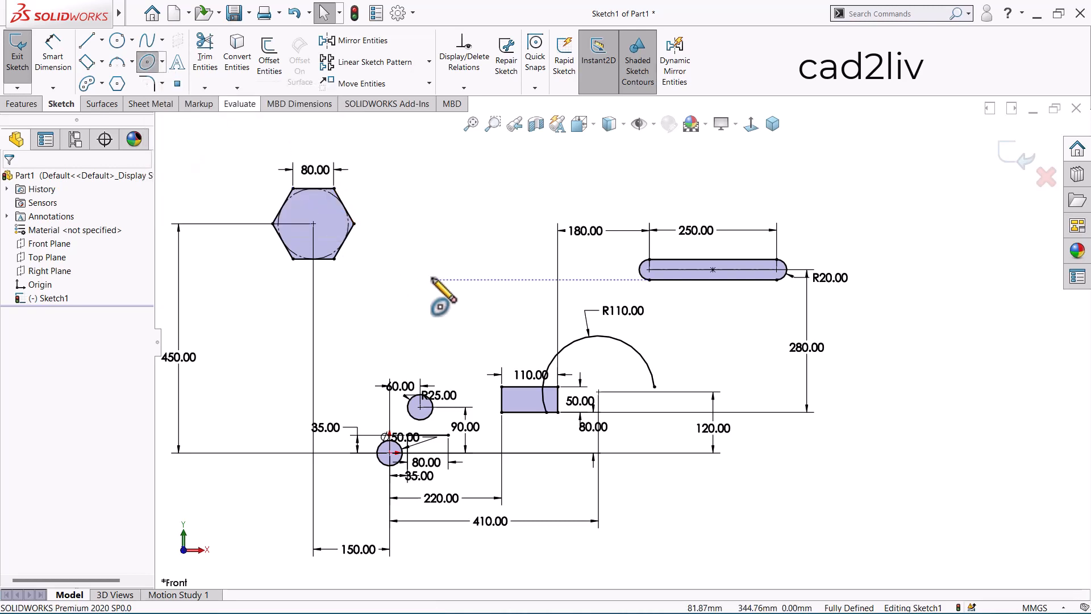
{"action": "key", "text": "f"}
{"action": "scroll", "coordinate": [665, 223], "scroll_direction": "up", "scroll_amount": 2}
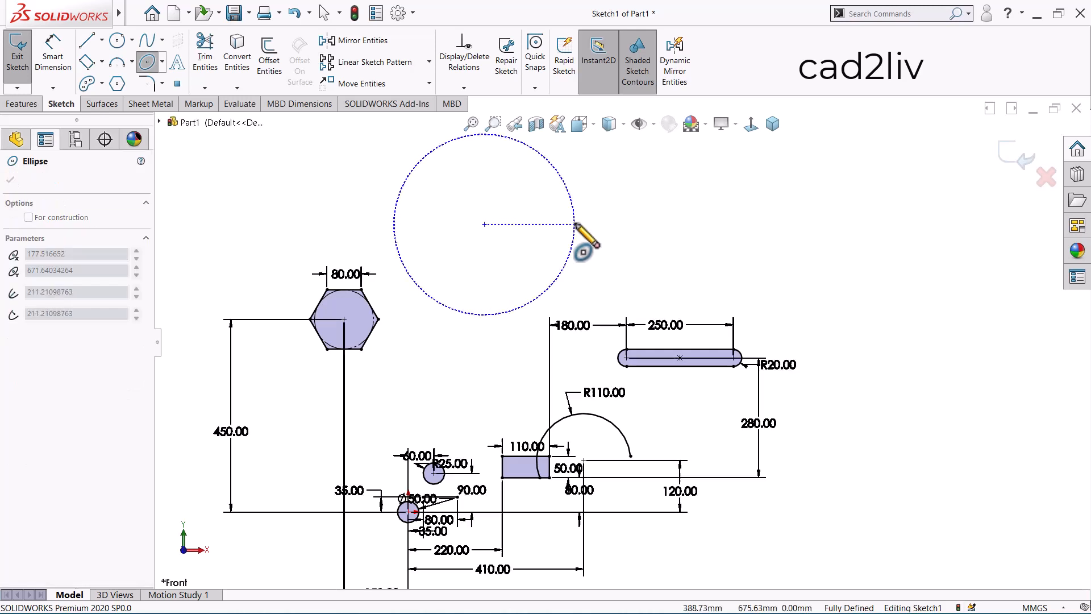
{"action": "left_click", "coordinate": [574, 224]}
{"action": "left_click", "coordinate": [576, 208]}
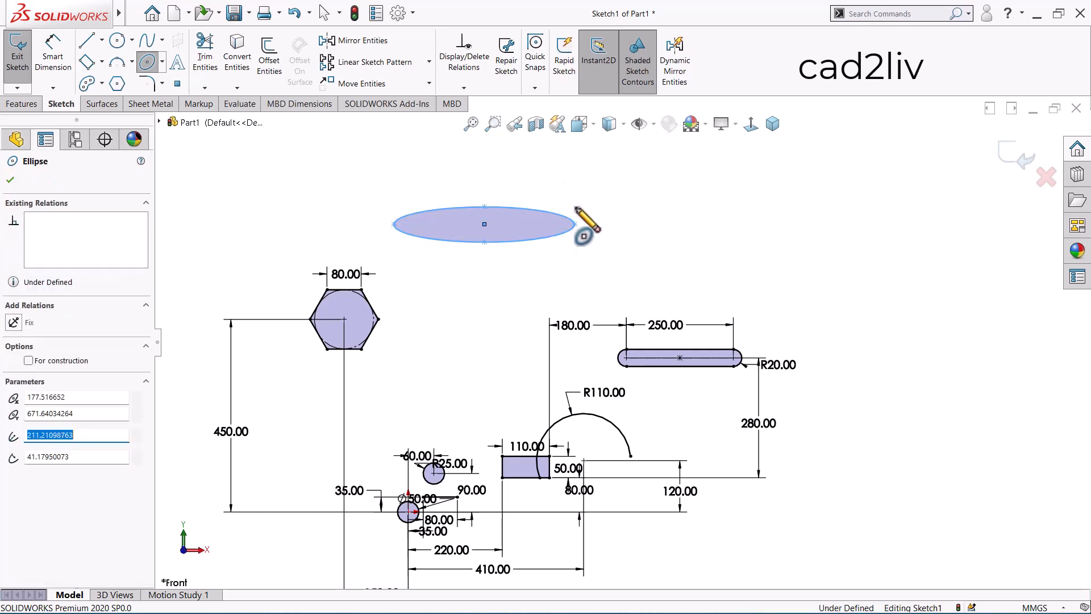
{"action": "key", "text": "Escape"}
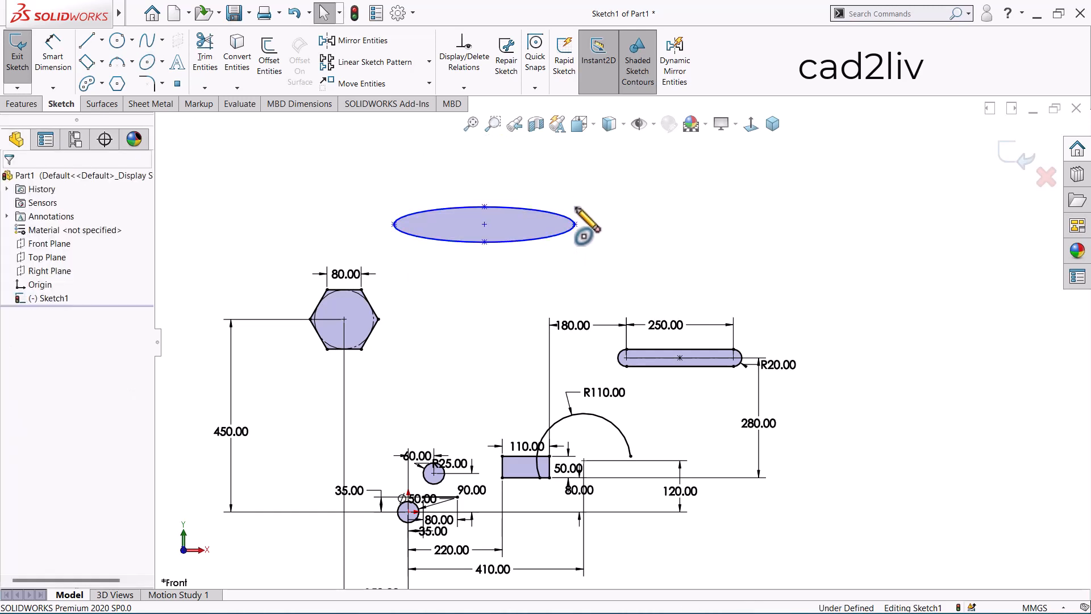
Dimension the ellipse's horizontal radius from its centre to its right end point and set it to 100 mm
{"action": "right_click", "coordinate": [582, 195]}
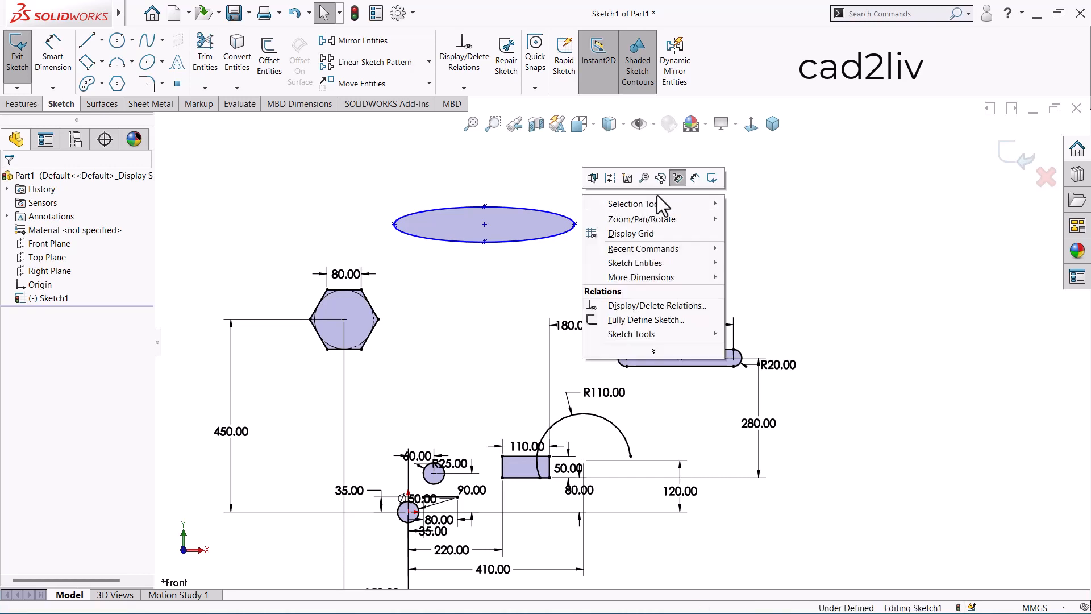
{"action": "key", "text": "Escape"}
{"action": "left_click", "coordinate": [697, 178]}
{"action": "left_click", "coordinate": [484, 224]}
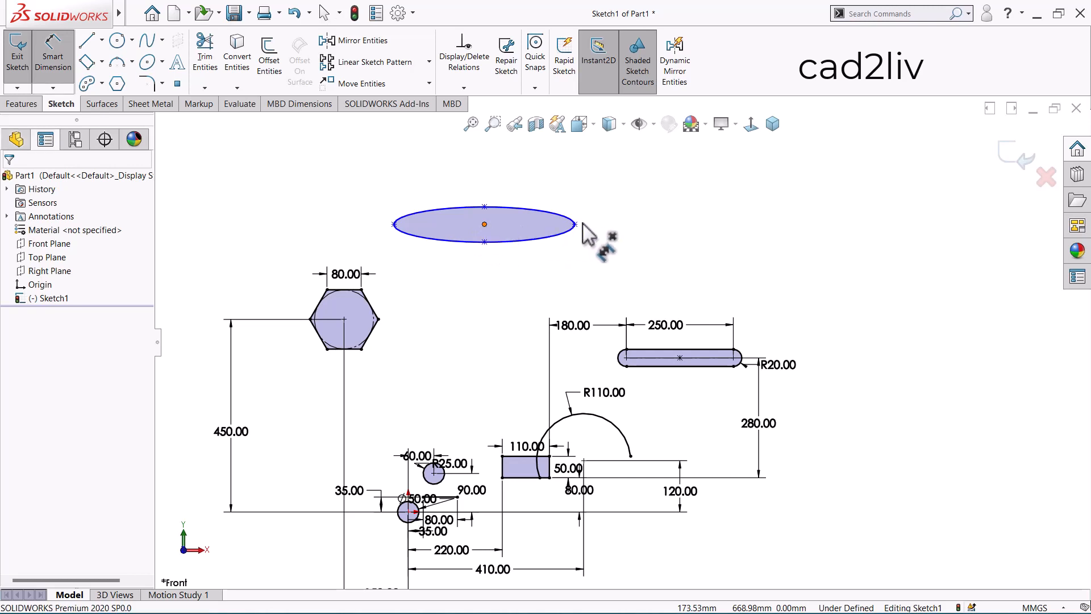
{"action": "left_click", "coordinate": [575, 224]}
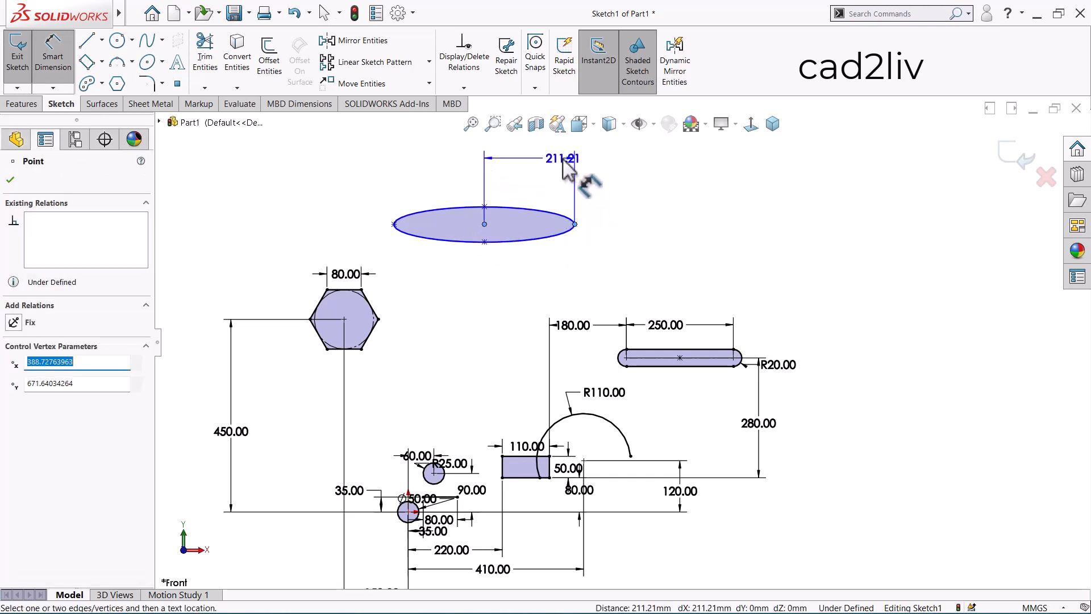
{"action": "left_click", "coordinate": [542, 153]}
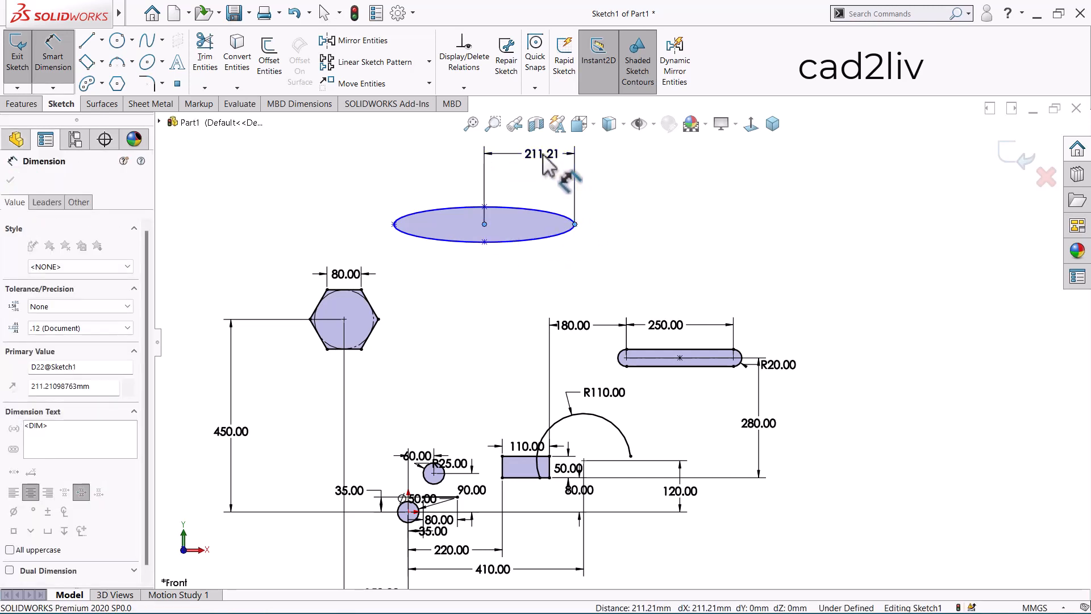
{"action": "type", "text": "180"}
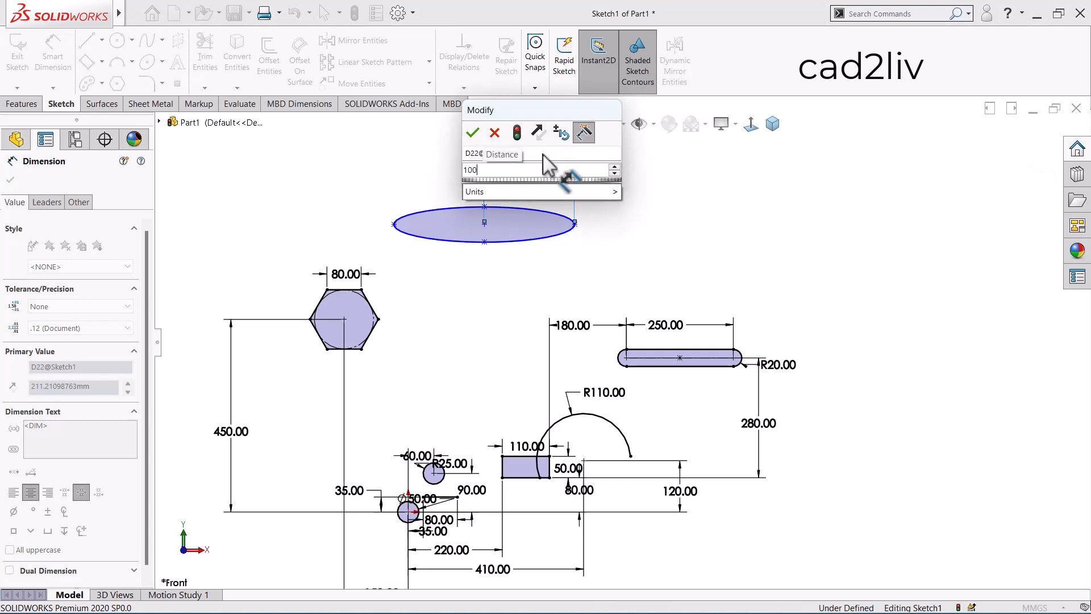
{"action": "key", "text": "Return"}
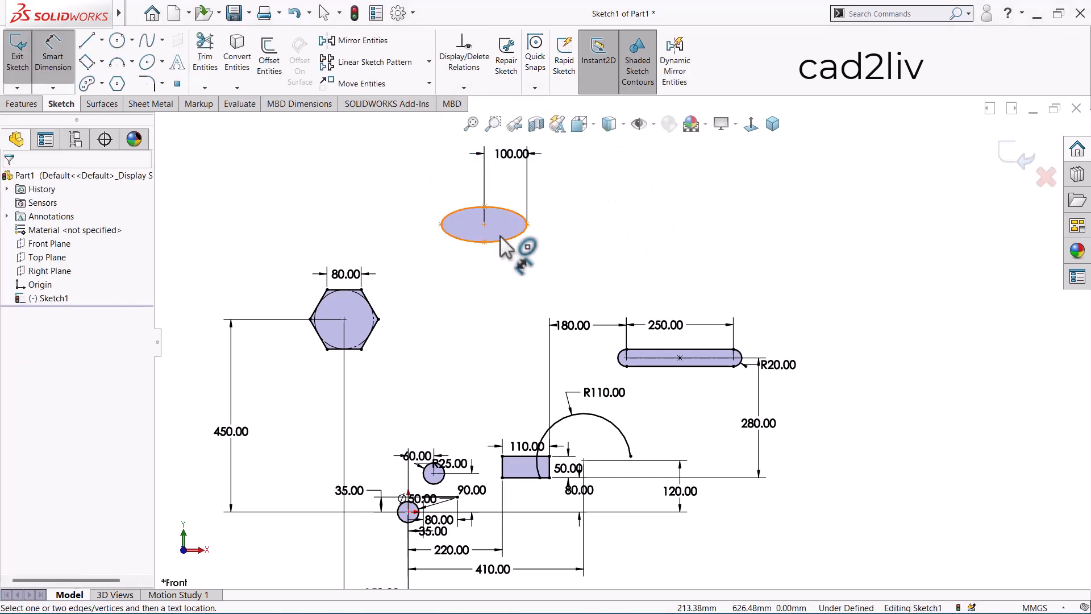
Dimension the ellipse's vertical radius from its centre to its bottom point and set it to 50 mm
{"action": "scroll", "coordinate": [493, 226], "scroll_direction": "down", "scroll_amount": 1}
{"action": "left_click", "coordinate": [487, 228]}
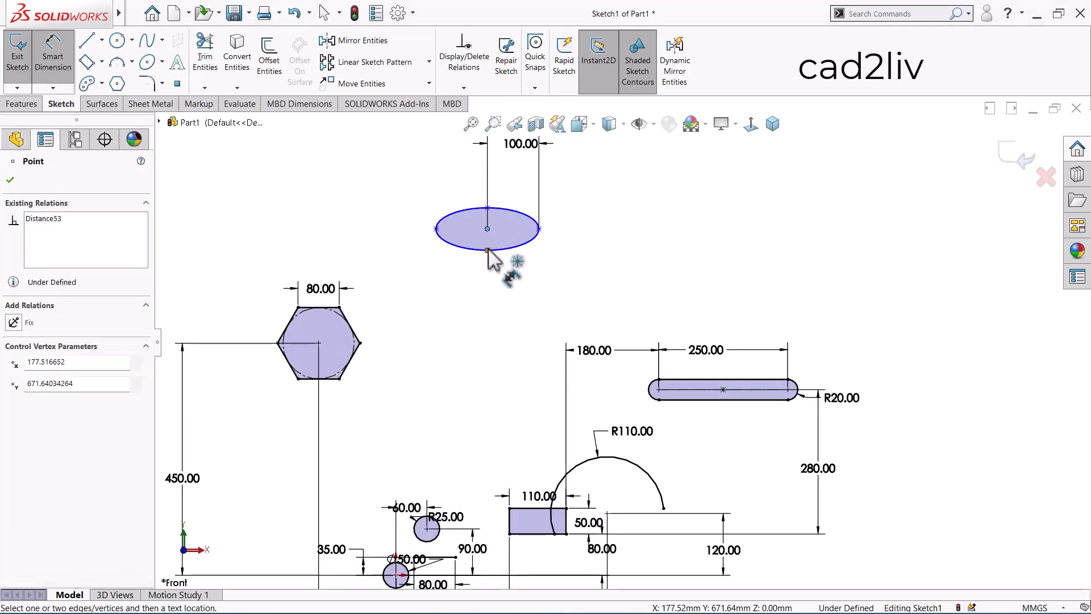
{"action": "left_click", "coordinate": [487, 250]}
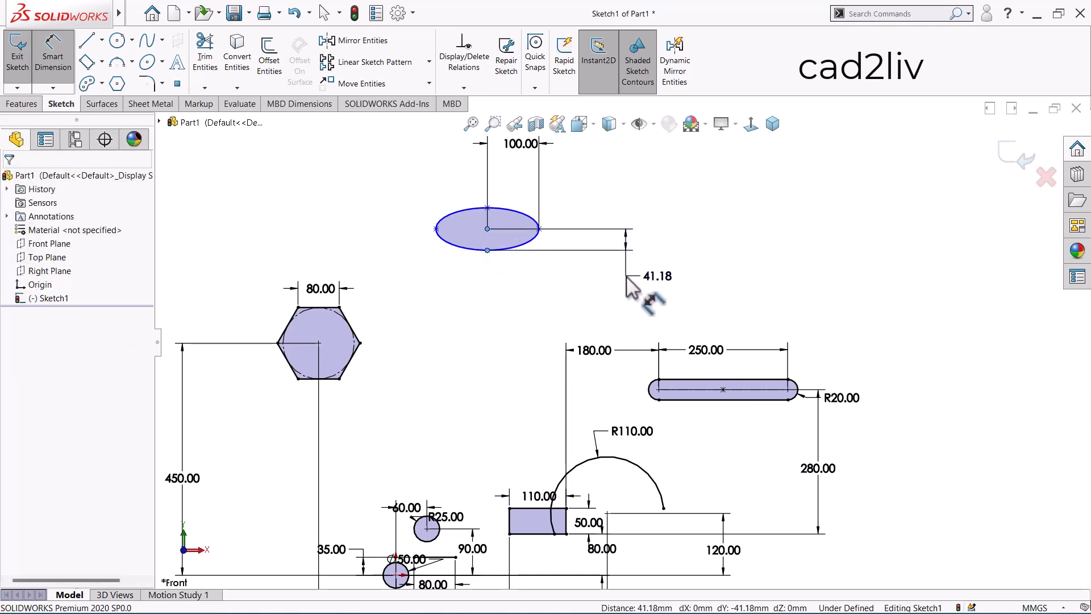
{"action": "left_click", "coordinate": [626, 276]}
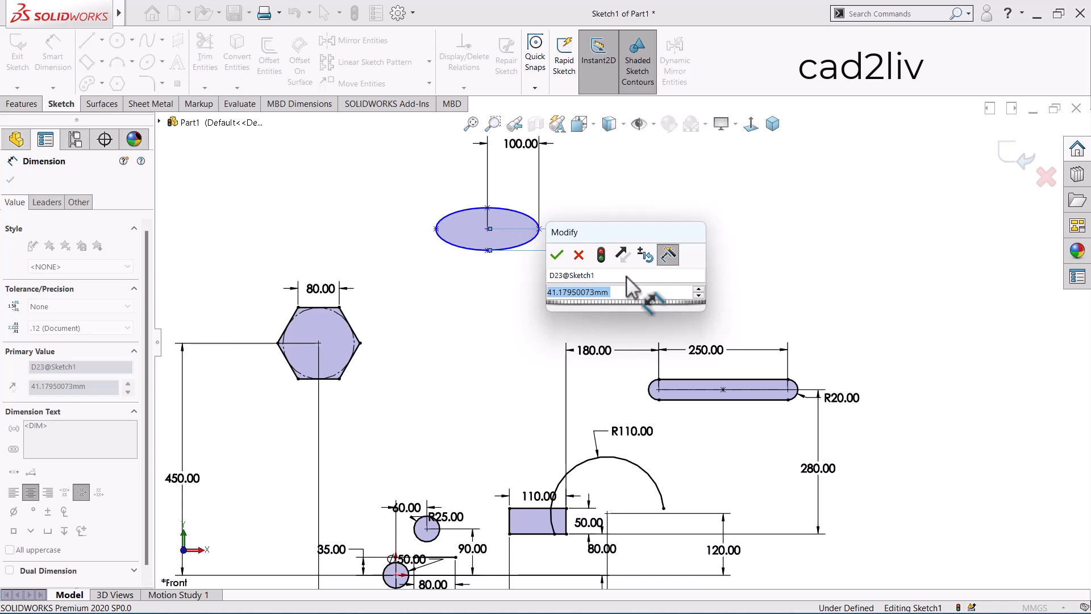
{"action": "type", "text": "50"}
{"action": "key", "text": "Return"}
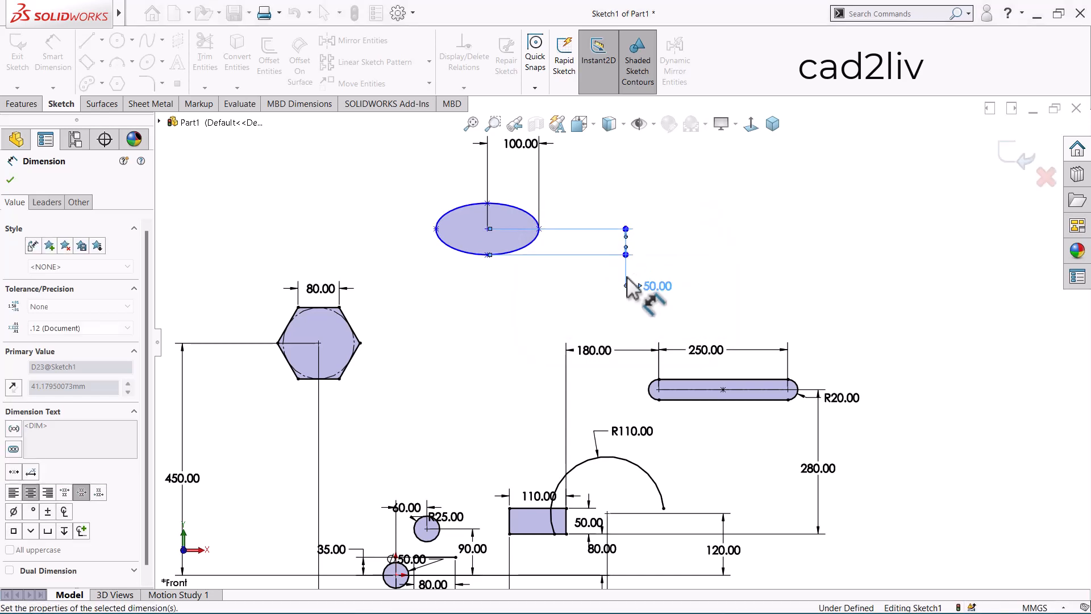
{"action": "key", "text": "Escape"}
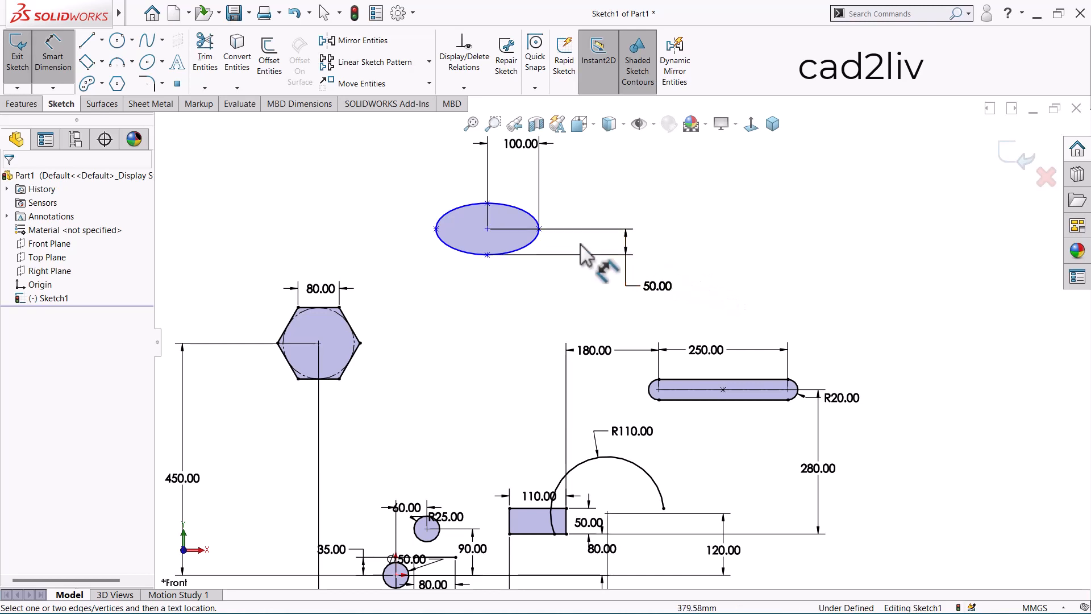
Dimension the horizontal distance from the ellipse's centre to the origin and set it to 180 mm
{"action": "left_click", "coordinate": [488, 229]}
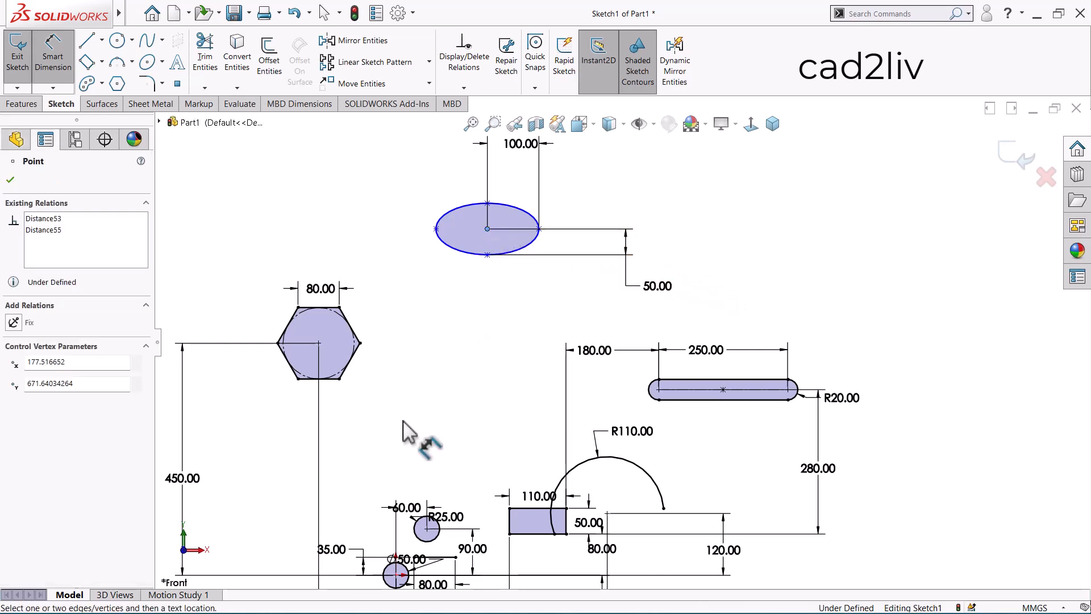
{"action": "left_click", "coordinate": [395, 574]}
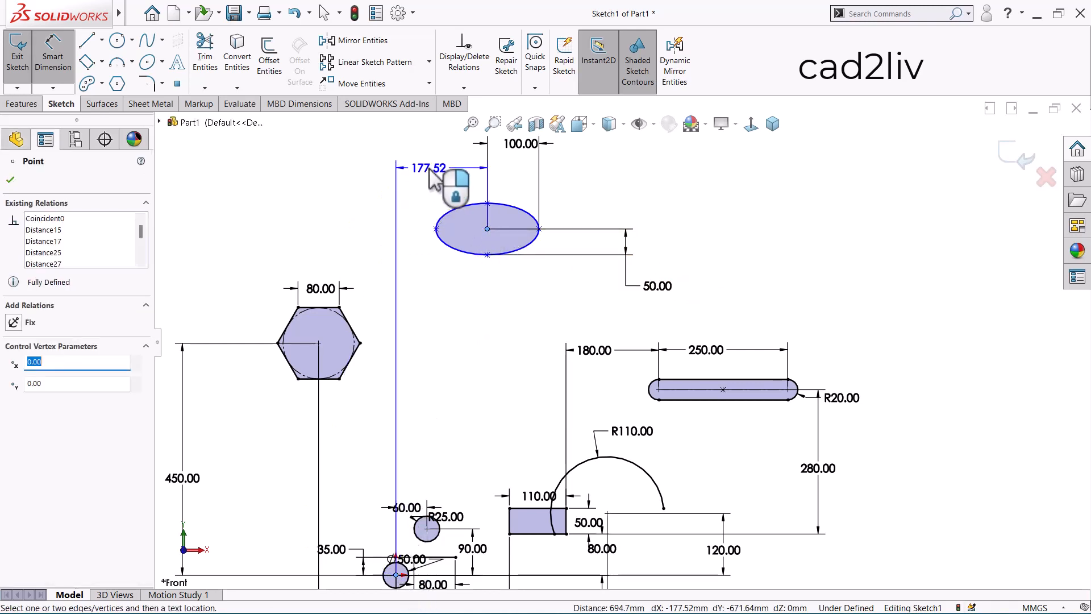
{"action": "left_click", "coordinate": [430, 173]}
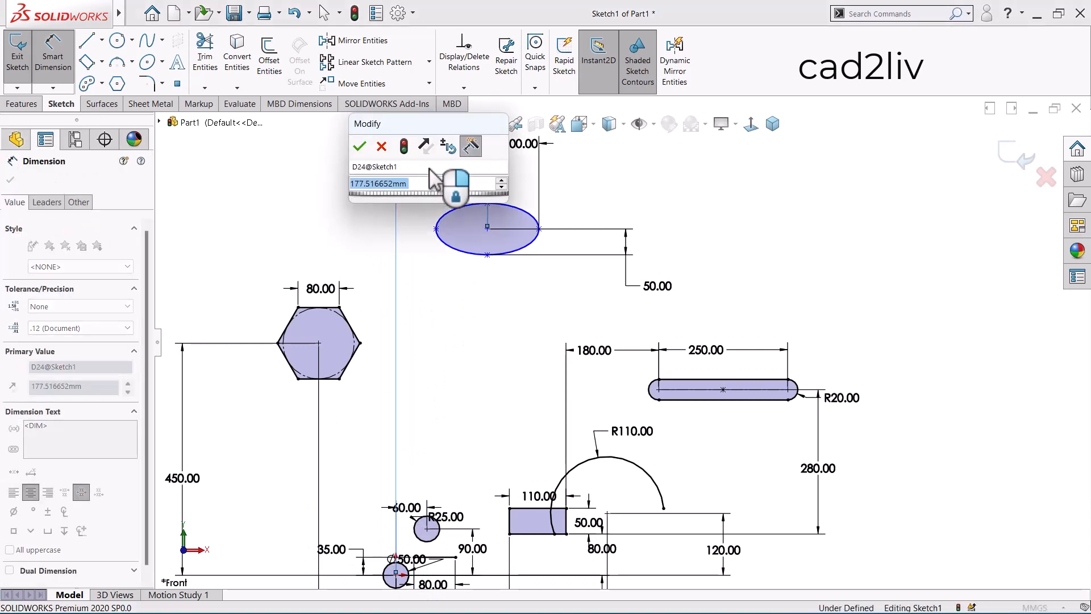
{"action": "type", "text": "180"}
{"action": "key", "text": "Return"}
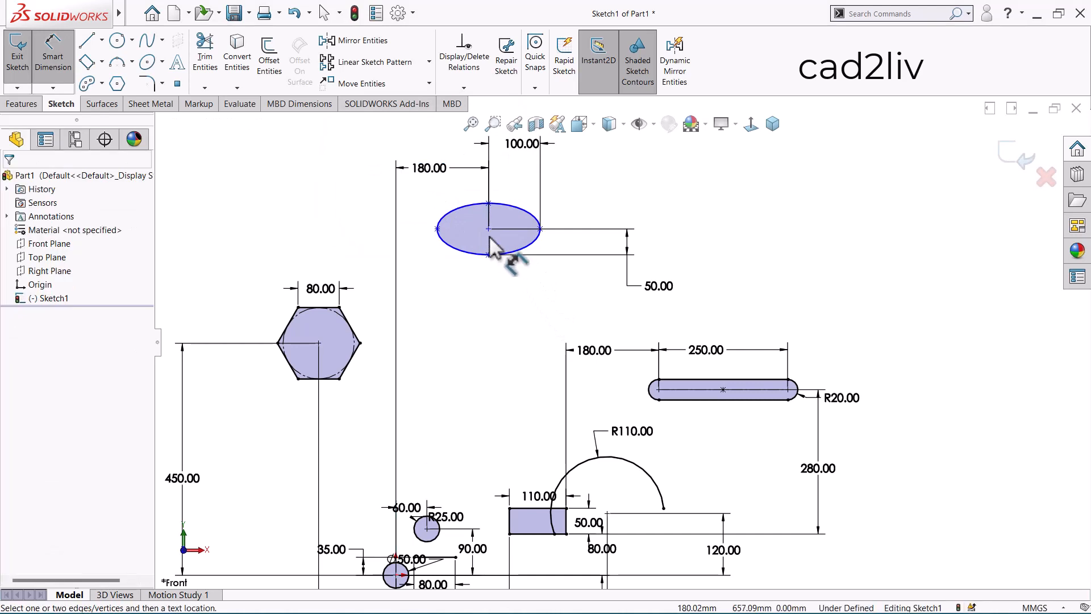
Dimension the vertical distance from the ellipse's centre to the origin and set it to 800 mm
{"action": "left_click", "coordinate": [489, 229]}
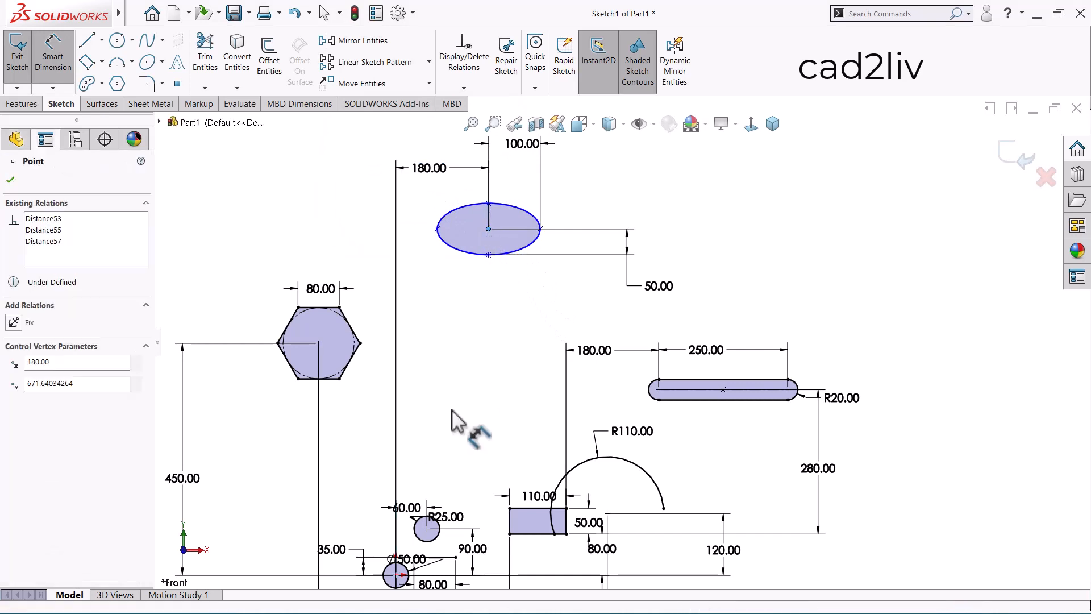
{"action": "left_click", "coordinate": [396, 575]}
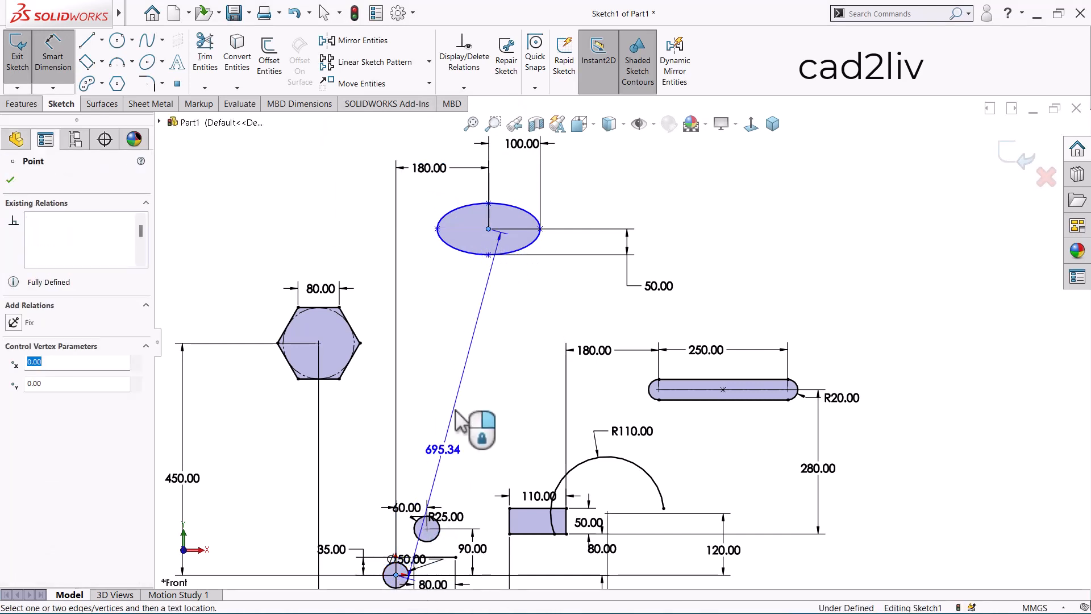
{"action": "left_click", "coordinate": [908, 351]}
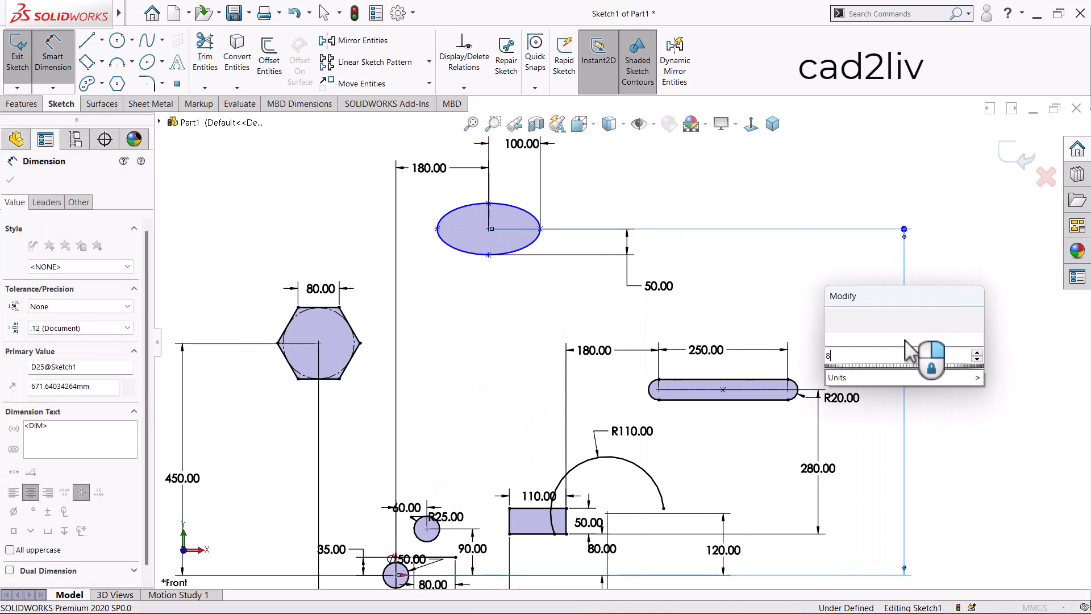
{"action": "type", "text": "800"}
{"action": "key", "text": "Return"}
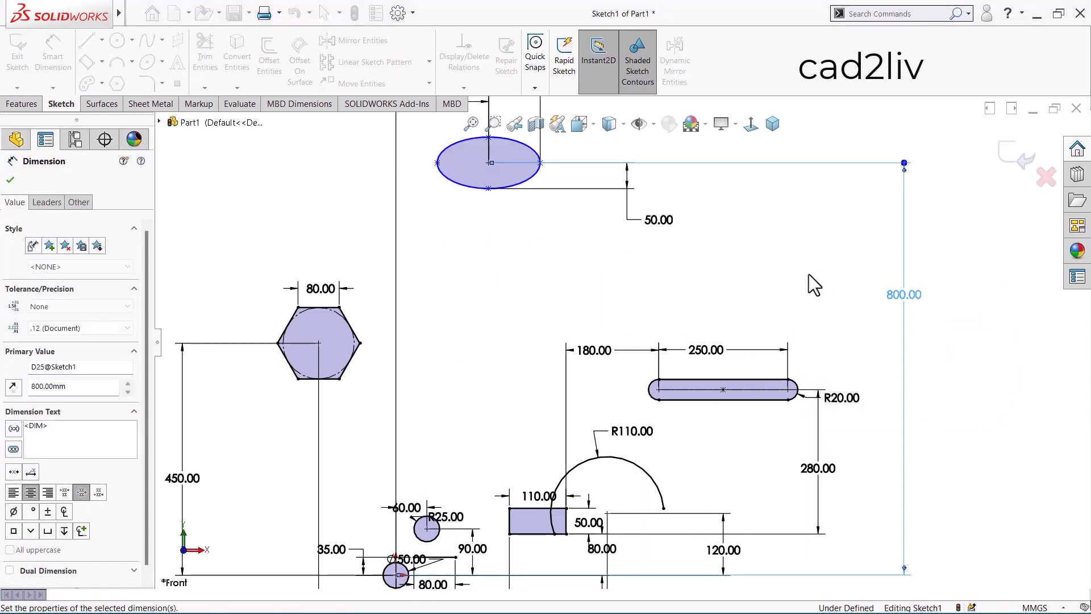
{"action": "scroll", "coordinate": [783, 270], "scroll_direction": "up", "scroll_amount": 3}
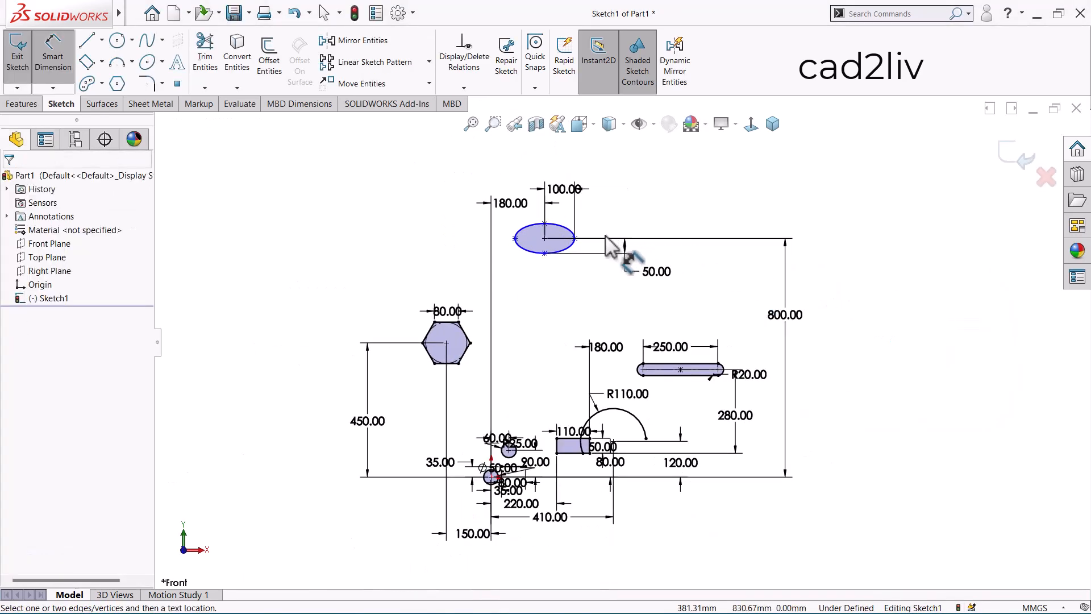
{"action": "scroll", "coordinate": [606, 234], "scroll_direction": "down", "scroll_amount": 2}
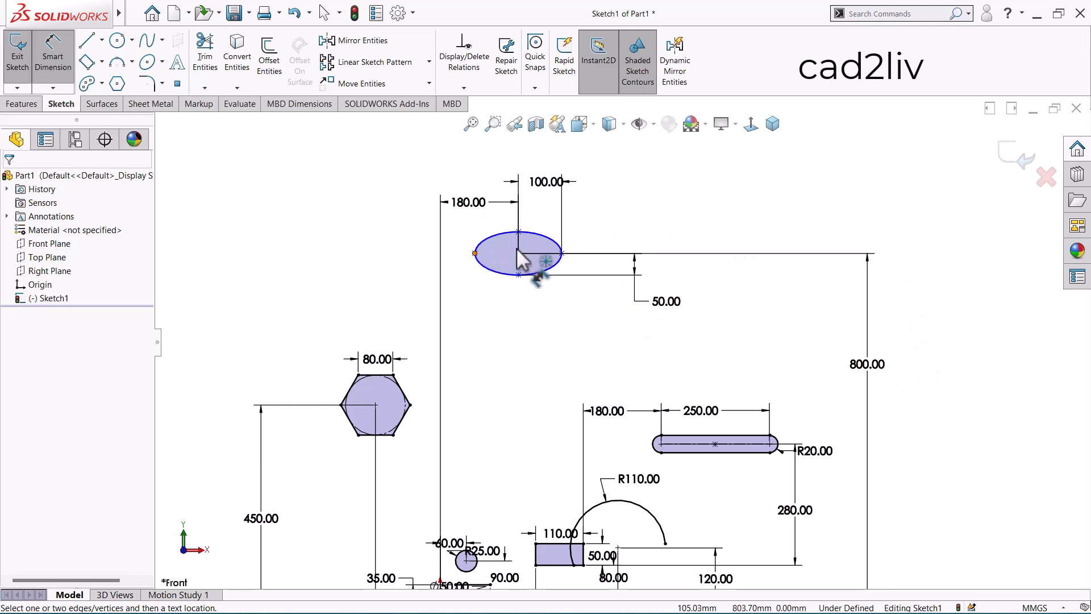
{"action": "key", "text": "Escape"}
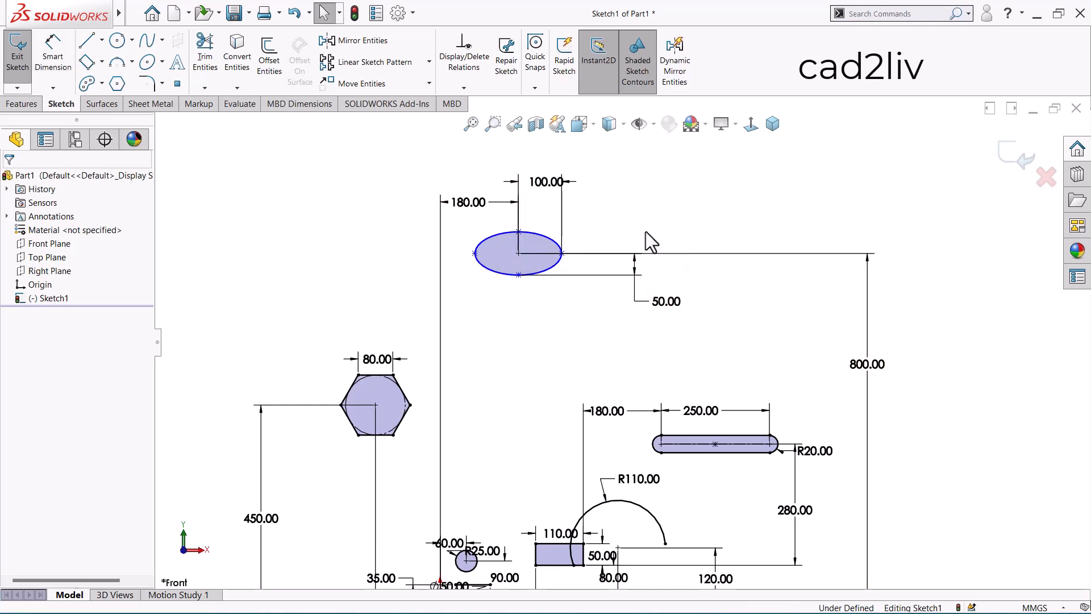
Tilt the ellipse about its centre by moving its right end point upward, and undo the move
{"action": "left_click", "coordinate": [563, 253]}
{"action": "left_click_drag", "start_coordinate": [563, 253], "coordinate": [565, 223]}
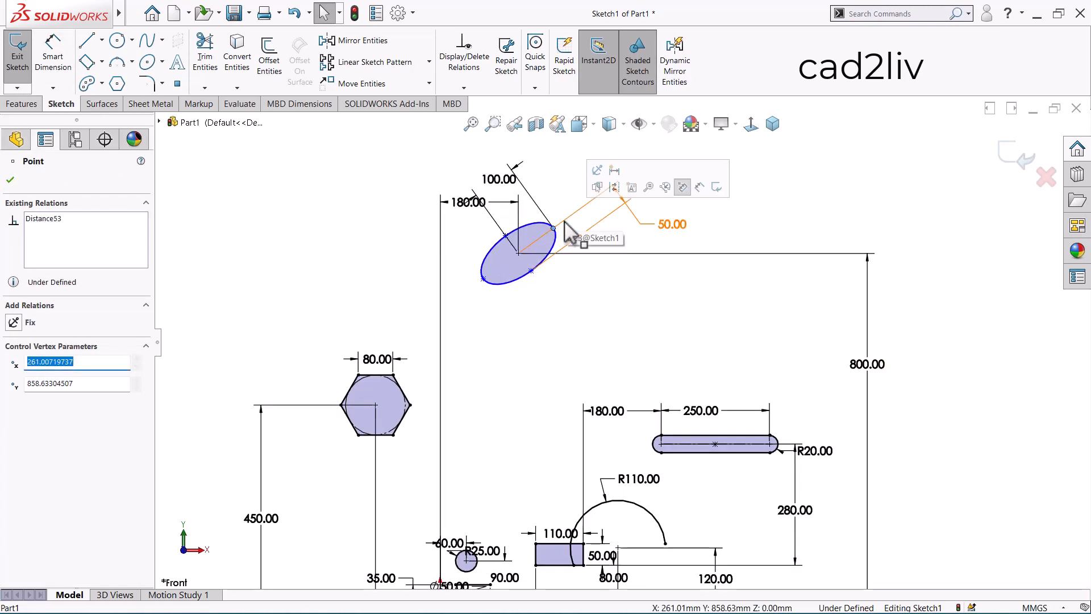
{"action": "key", "text": "ctrl+z"}
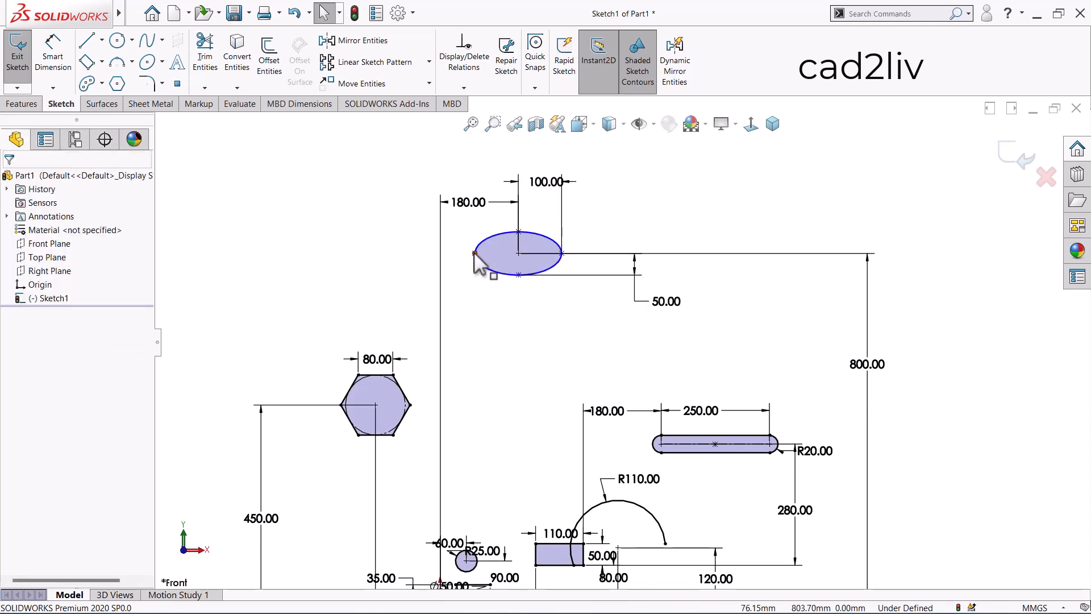
Add a horizontal relation between the ellipse's left and right end points
{"action": "left_click", "coordinate": [518, 252]}
{"action": "left_click", "coordinate": [561, 253], "text": "ctrl"}
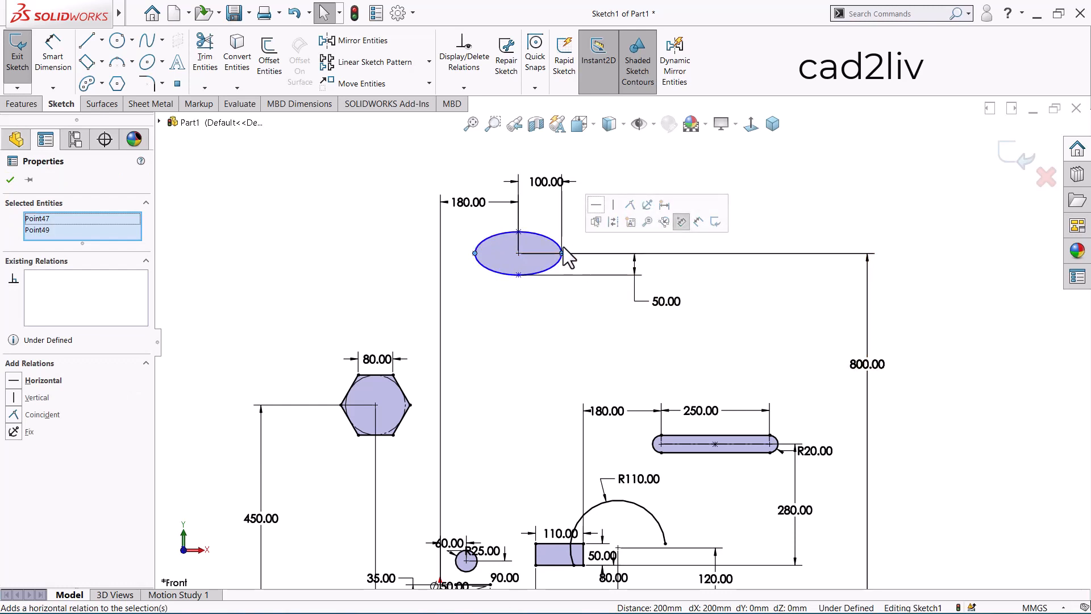
{"action": "left_click", "coordinate": [595, 206]}
{"action": "left_click", "coordinate": [578, 298]}
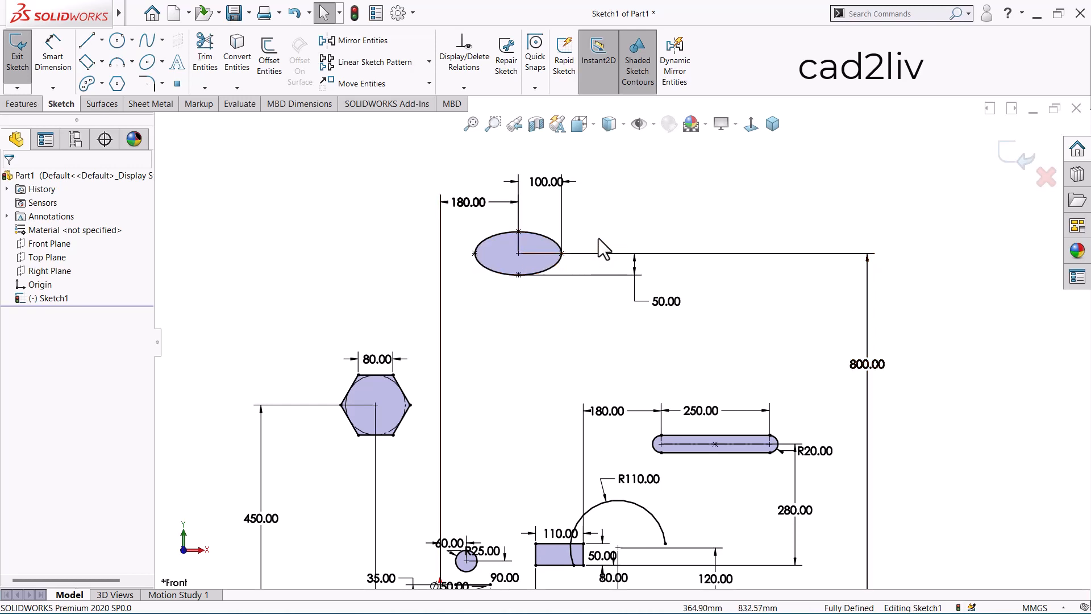
{"action": "scroll", "coordinate": [598, 230], "scroll_direction": "up", "scroll_amount": 1}
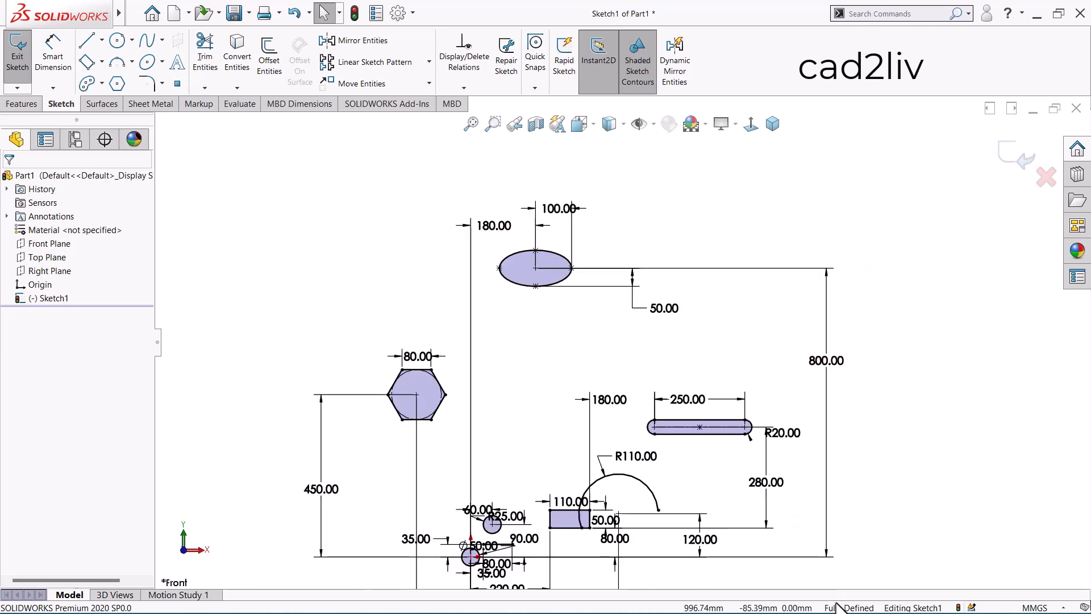
{"action": "scroll", "coordinate": [705, 414], "scroll_direction": "up", "scroll_amount": 1}
{"action": "scroll", "coordinate": [718, 520], "scroll_direction": "up", "scroll_amount": 1}
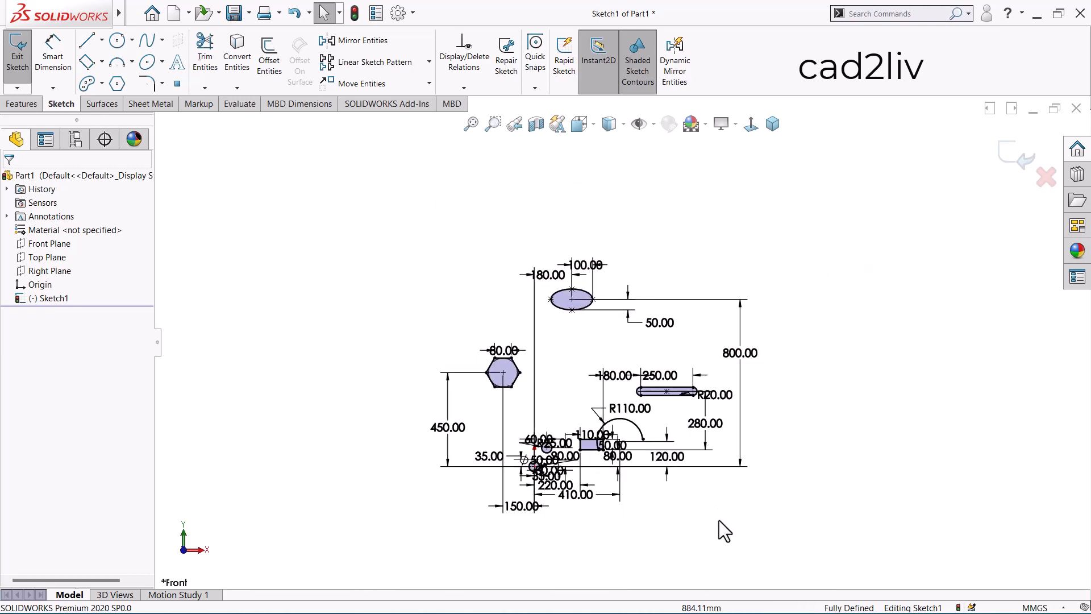
{"action": "scroll", "coordinate": [716, 520], "scroll_direction": "down", "scroll_amount": 1}
{"action": "scroll", "coordinate": [595, 339], "scroll_direction": "up", "scroll_amount": 1}
{"action": "scroll", "coordinate": [521, 257], "scroll_direction": "down", "scroll_amount": 1}
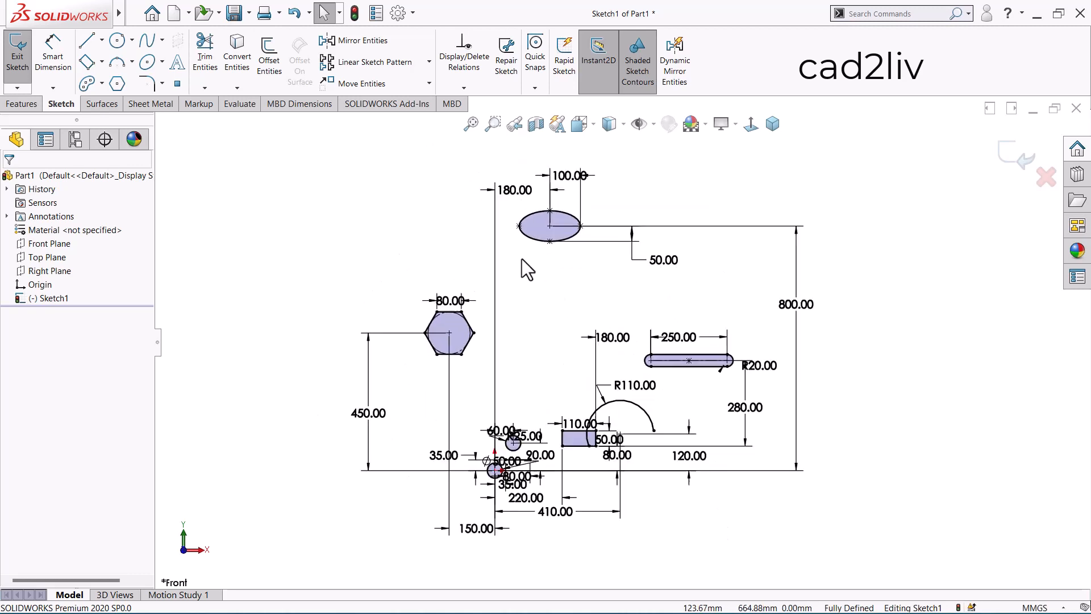
Sketch a free point in the empty area to the left of the hexagon and delete it
{"action": "left_click", "coordinate": [178, 85]}
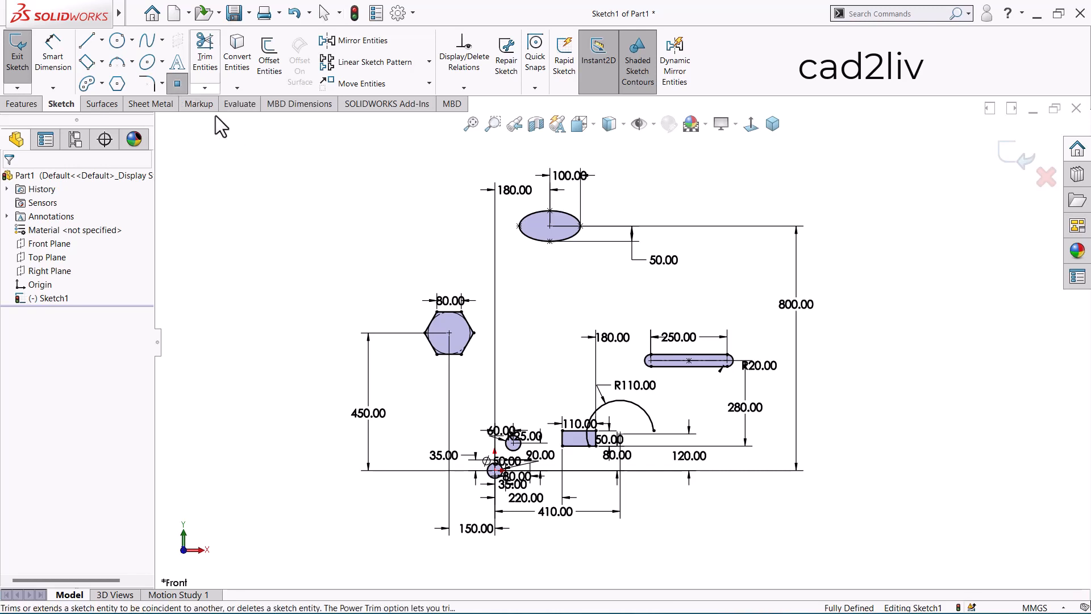
{"action": "left_click", "coordinate": [311, 318]}
{"action": "key", "text": "Escape"}
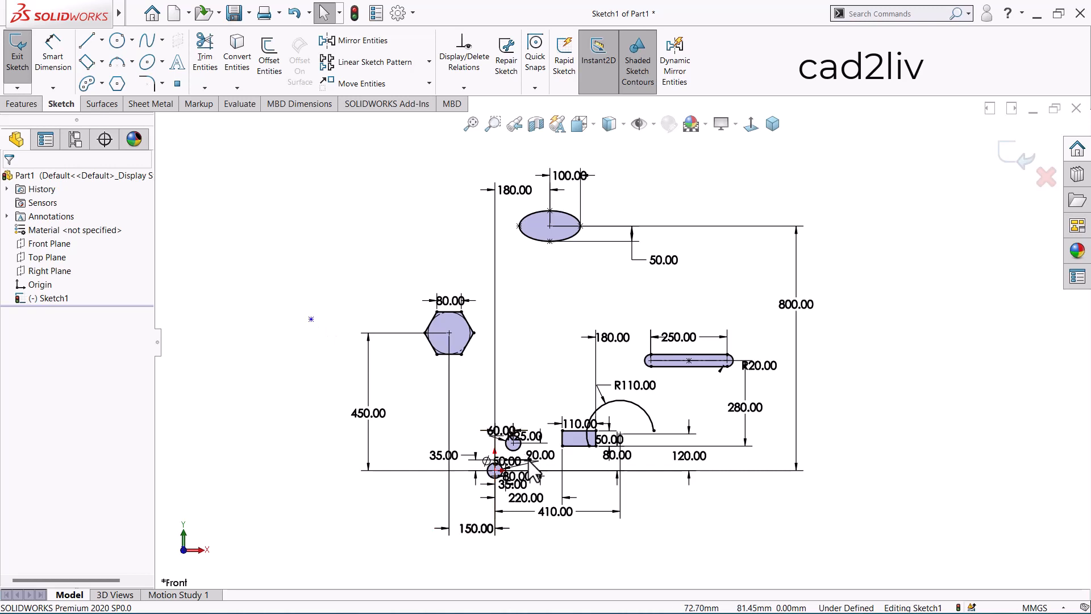
{"action": "left_click", "coordinate": [311, 318]}
{"action": "key", "text": "Delete"}
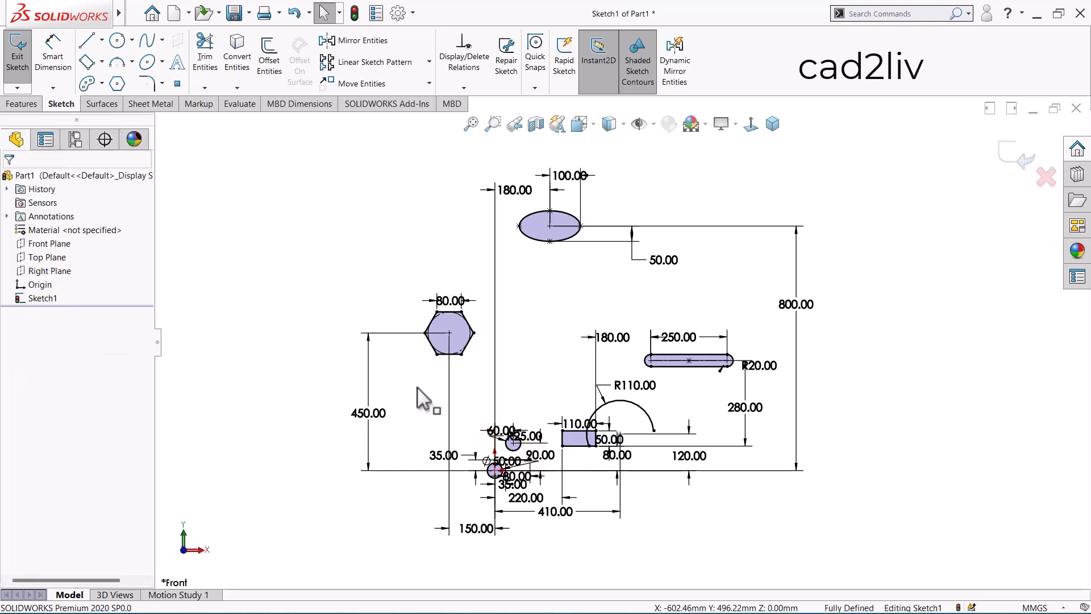
{"action": "scroll", "coordinate": [483, 369], "scroll_direction": "down", "scroll_amount": 2}
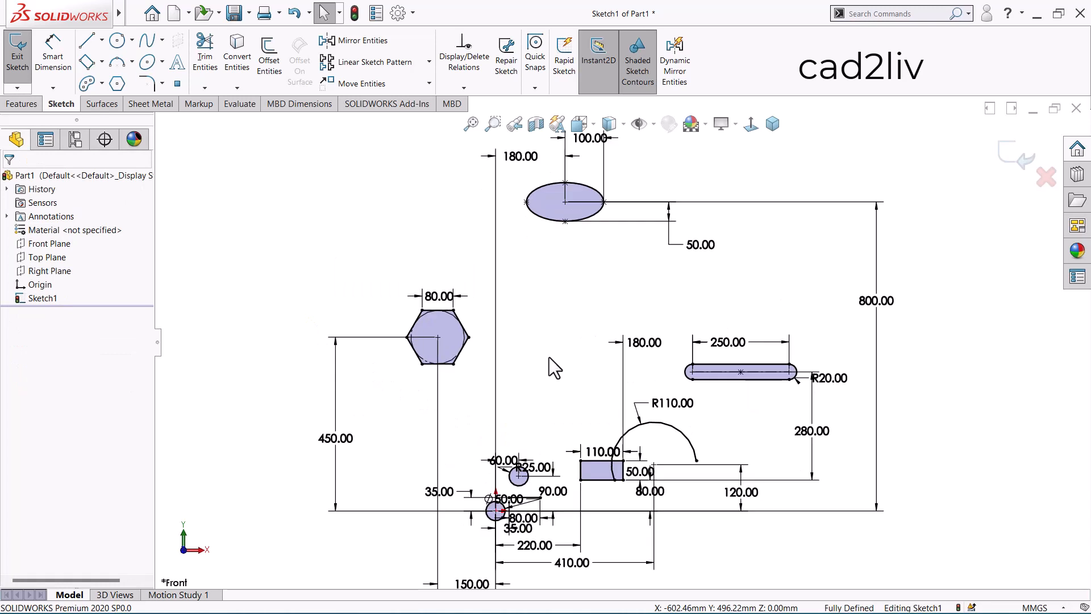